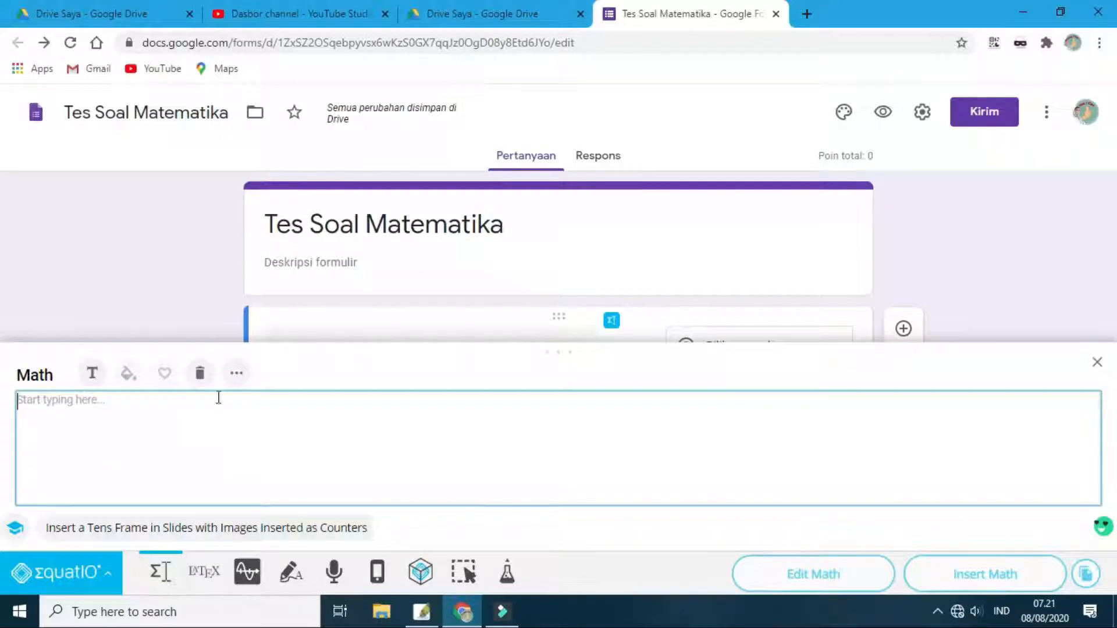
Browse EquatIO's symbol categories and add an empty square root to the math editor
{"action": "left_click", "coordinate": [238, 375]}
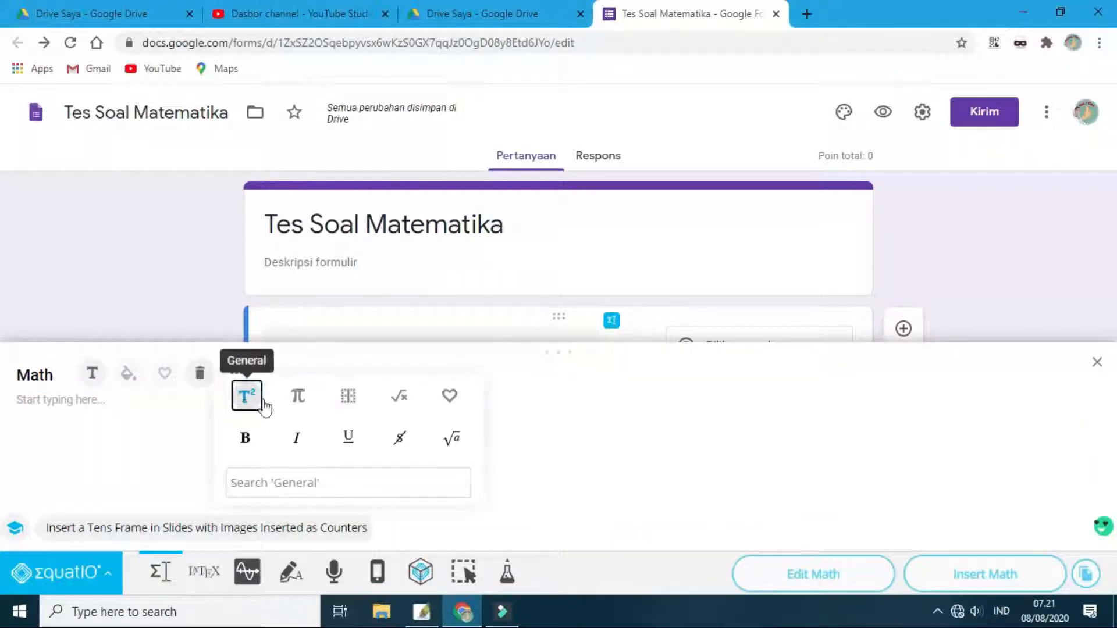
{"action": "left_click", "coordinate": [295, 398]}
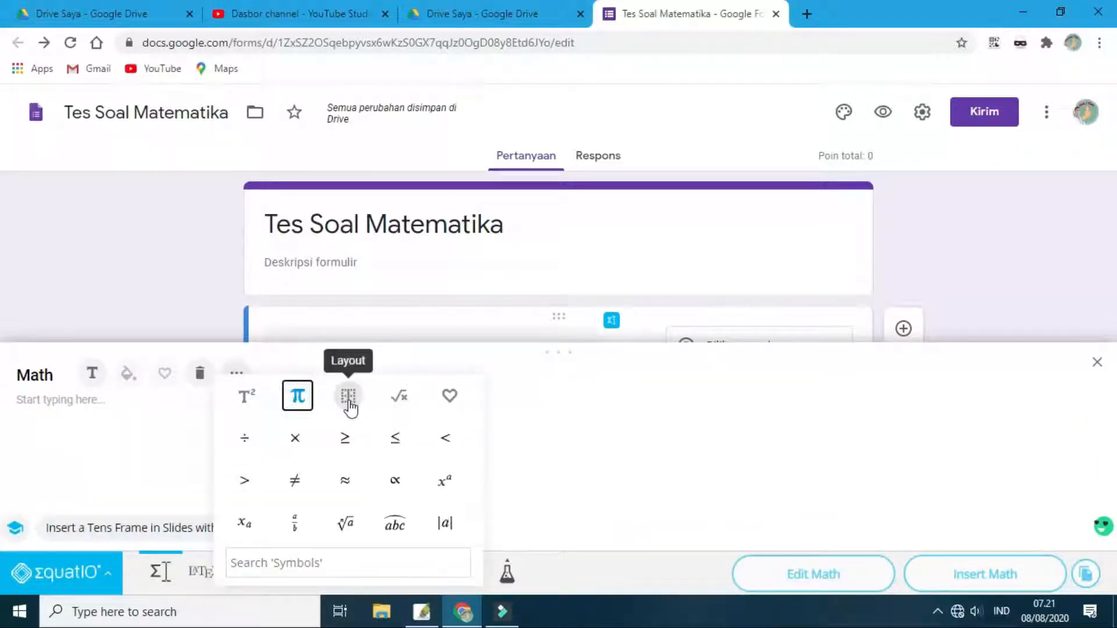
{"action": "left_click", "coordinate": [349, 404]}
{"action": "left_click", "coordinate": [245, 401]}
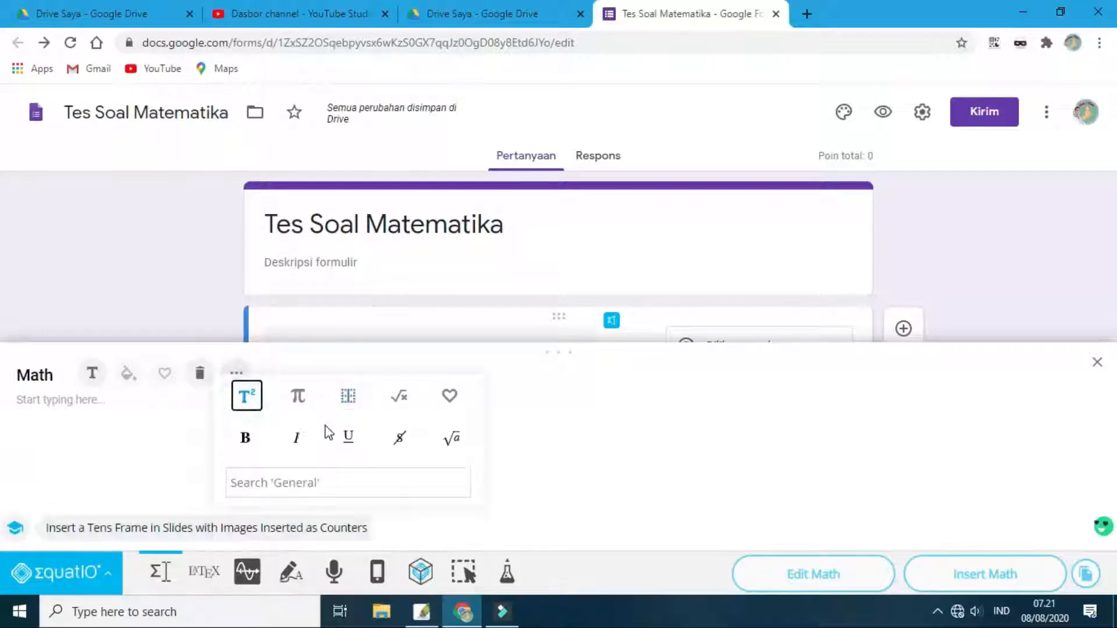
{"action": "left_click", "coordinate": [451, 437]}
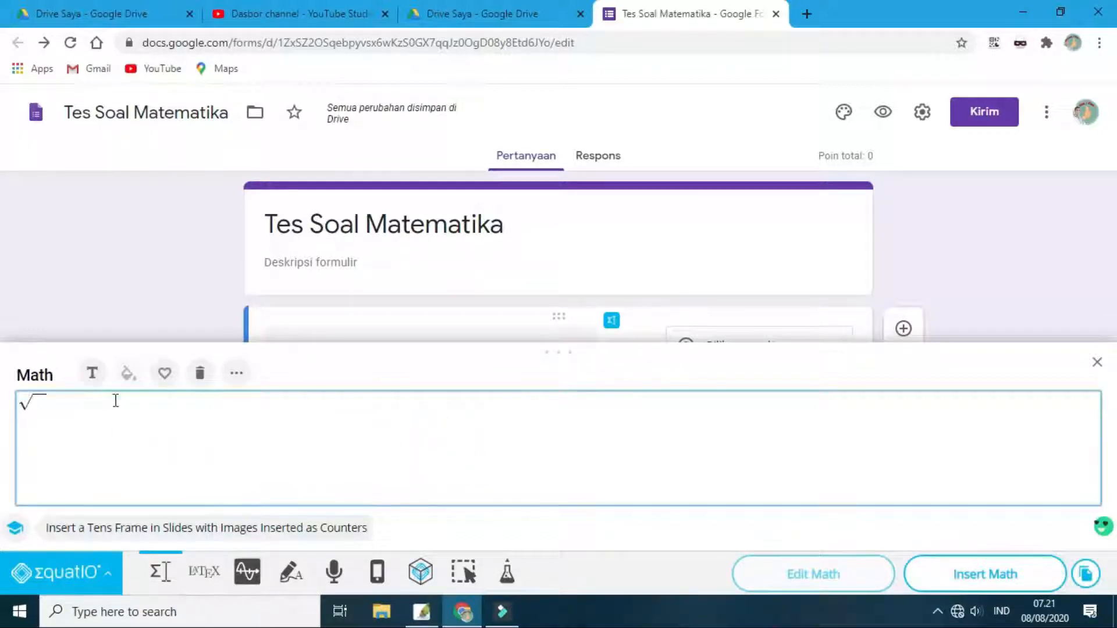
Place a fraction under the square root and fill it in as 1/2
{"action": "left_click", "coordinate": [236, 373]}
{"action": "left_click", "coordinate": [297, 396]}
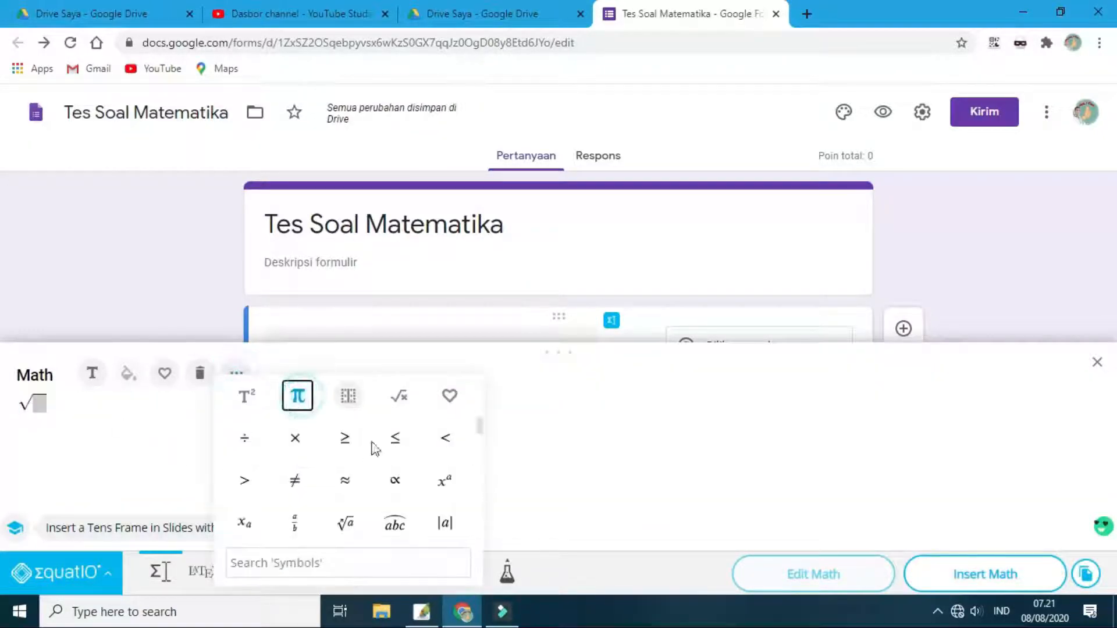
{"action": "left_click", "coordinate": [295, 523]}
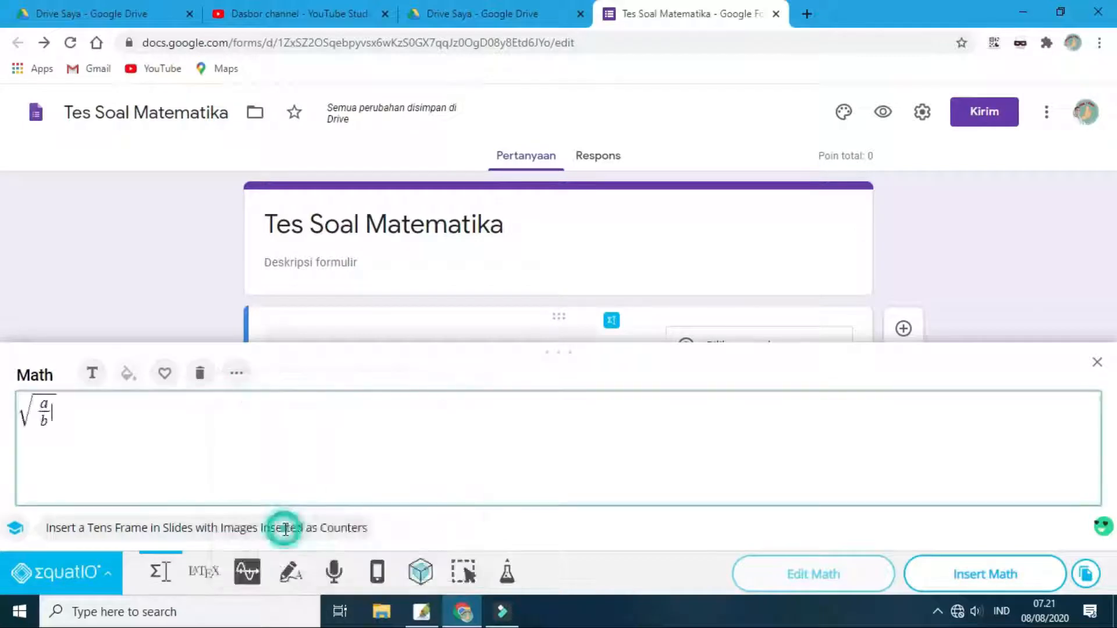
{"action": "left_click", "coordinate": [46, 405]}
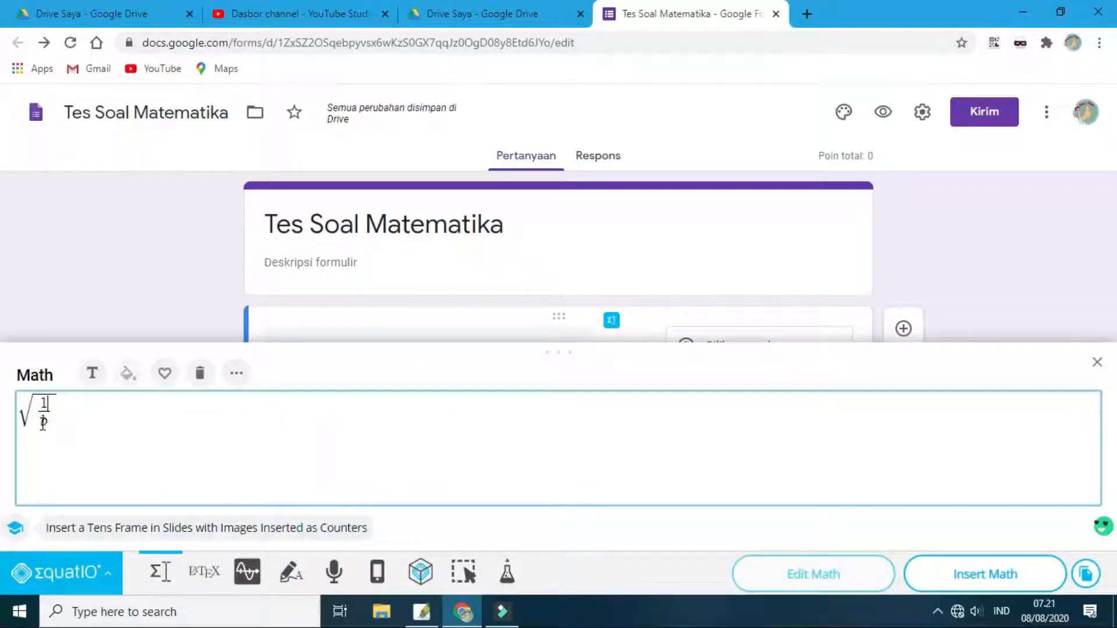
{"action": "left_click", "coordinate": [43, 422]}
{"action": "left_click", "coordinate": [94, 413]}
Add the capital omega symbol Ω after the square root of 1/2
{"action": "left_click", "coordinate": [237, 373]}
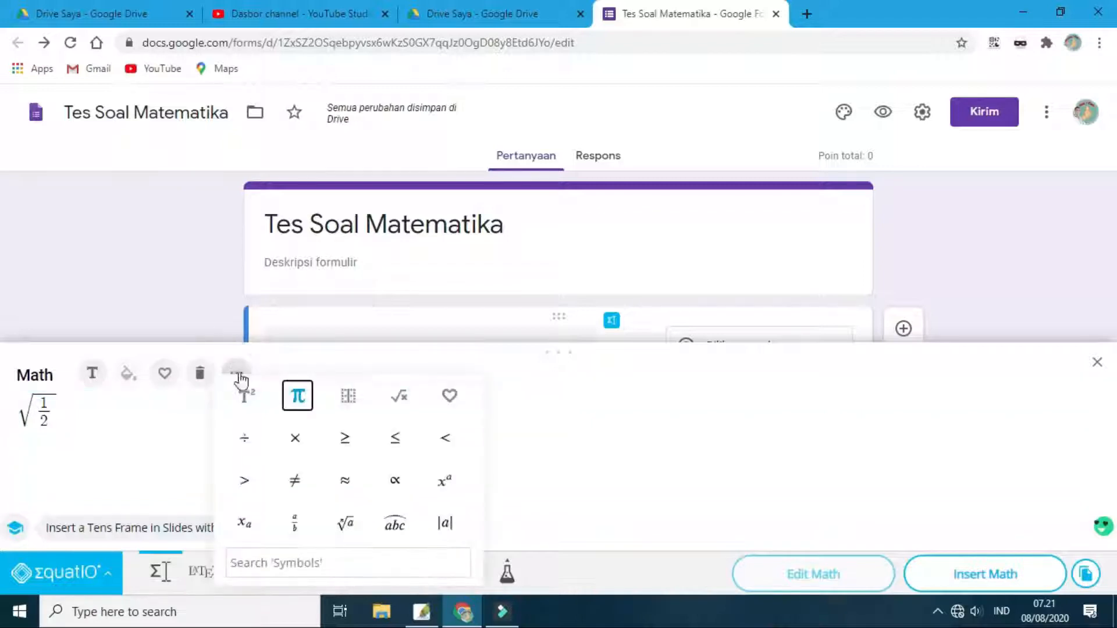
{"action": "scroll", "coordinate": [433, 491], "scroll_direction": "down", "scroll_amount": 5}
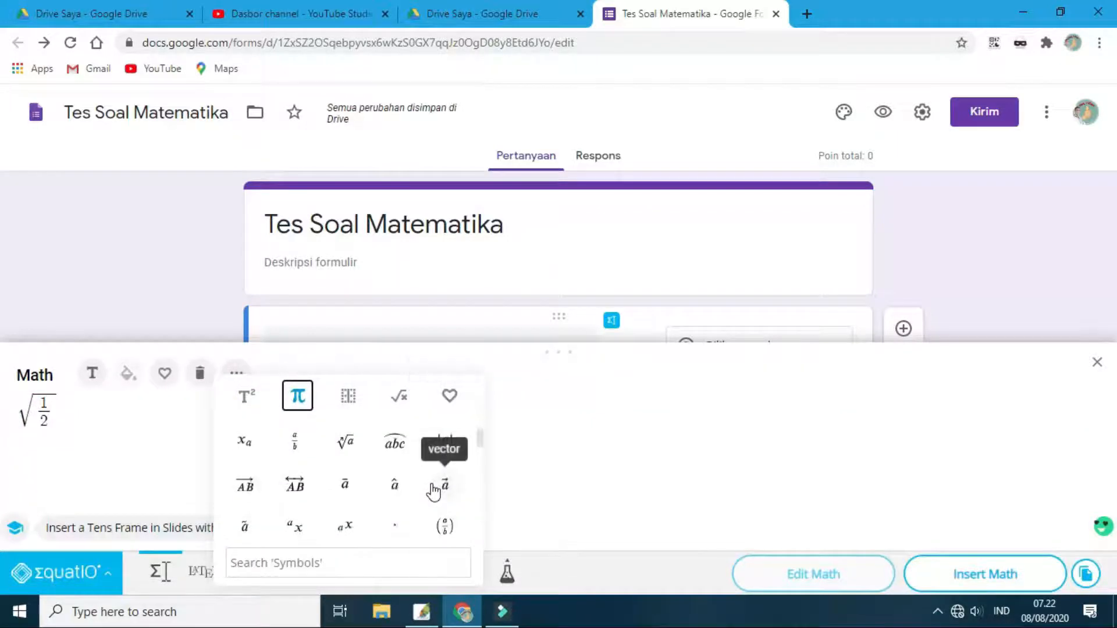
{"action": "scroll", "coordinate": [433, 492], "scroll_direction": "down", "scroll_amount": 2}
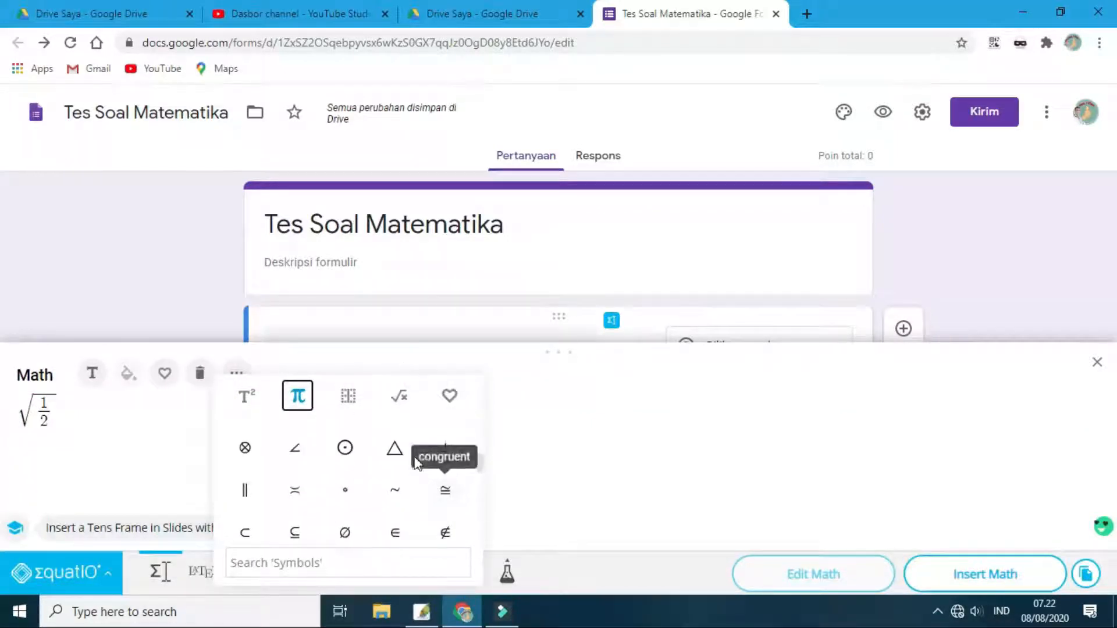
{"action": "scroll", "coordinate": [418, 504], "scroll_direction": "down", "scroll_amount": 6}
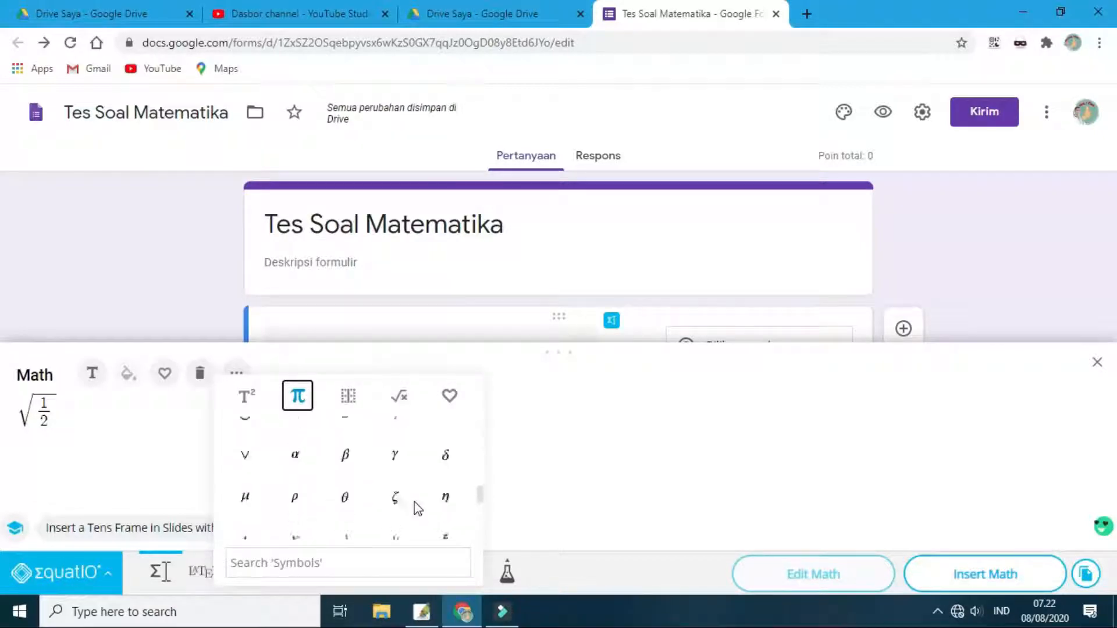
{"action": "scroll", "coordinate": [414, 502], "scroll_direction": "down", "scroll_amount": 3}
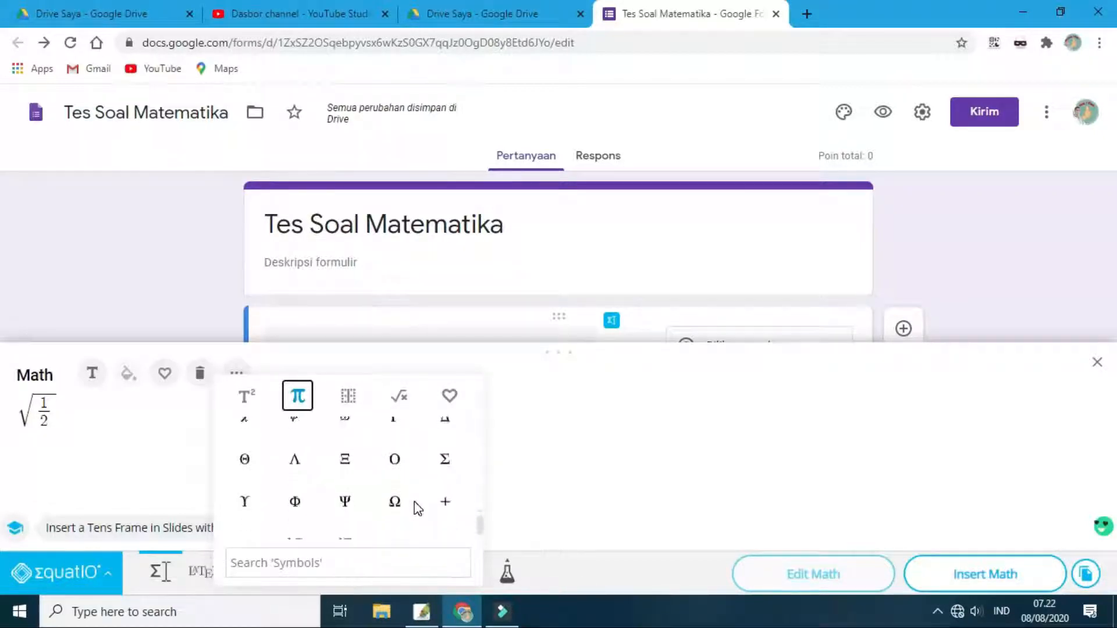
{"action": "scroll", "coordinate": [413, 494], "scroll_direction": "down", "scroll_amount": 1}
{"action": "left_click", "coordinate": [397, 474]}
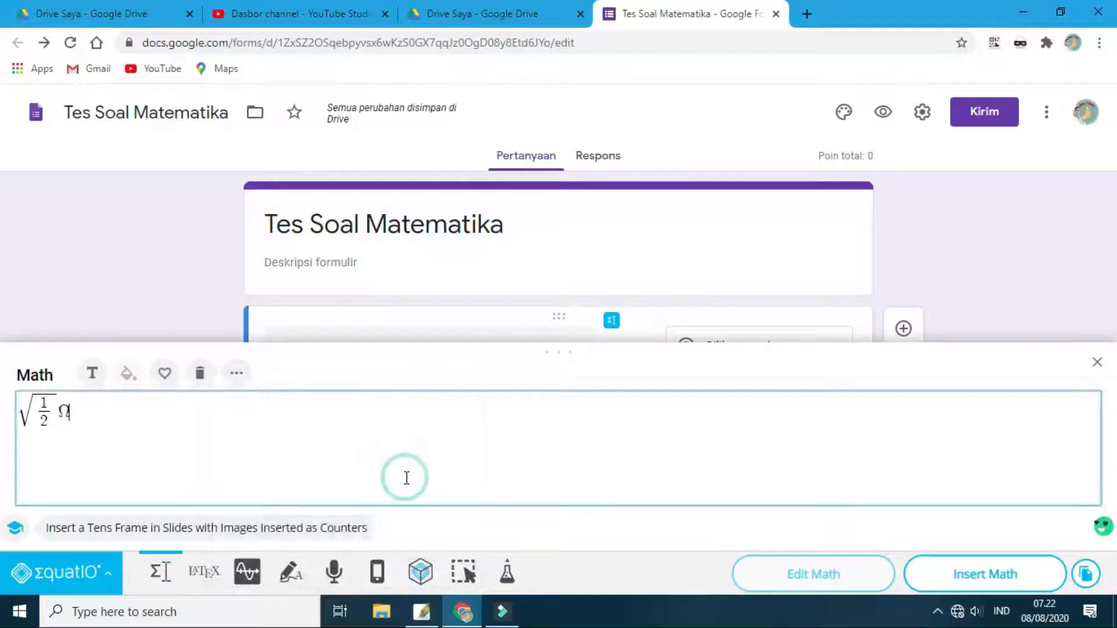
Add the predefined difference quotient formula at the end of the expression
{"action": "left_click", "coordinate": [241, 378]}
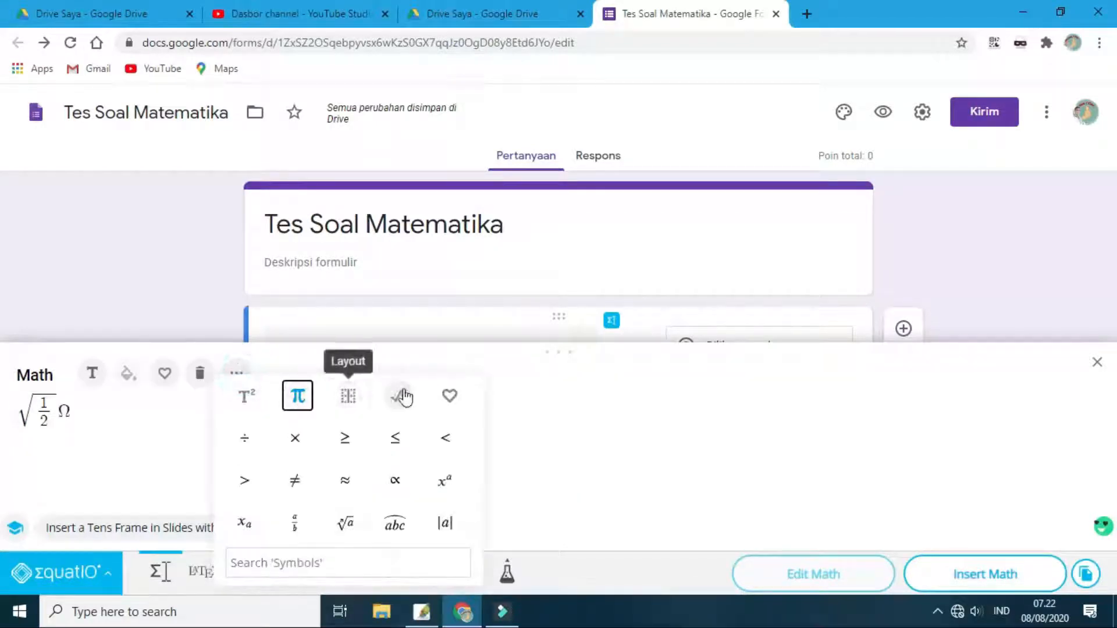
{"action": "left_click", "coordinate": [399, 395]}
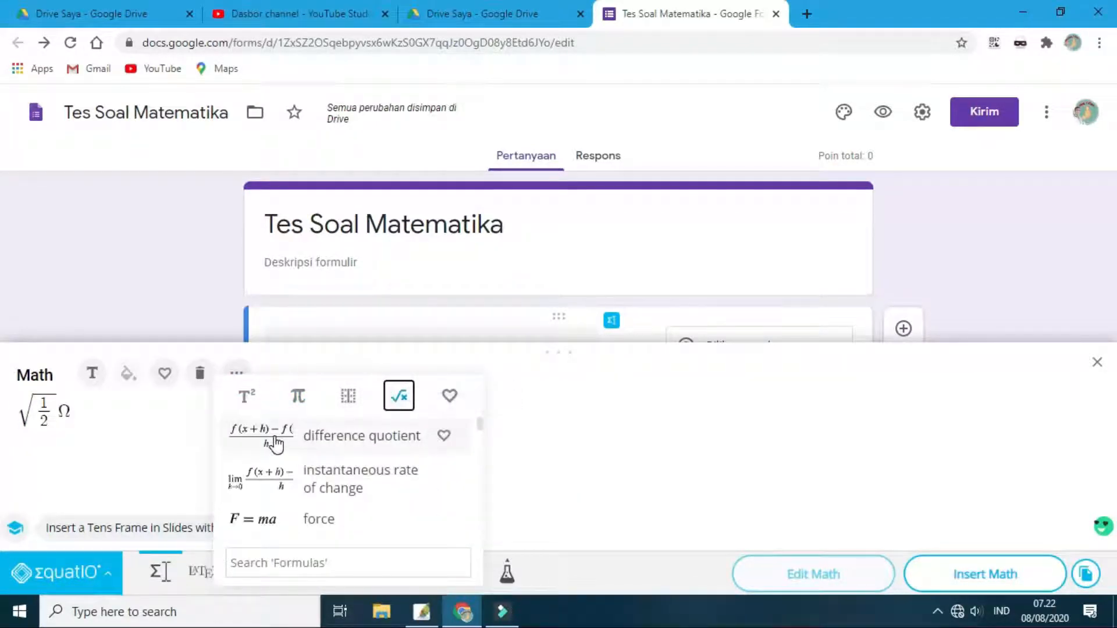
{"action": "left_click", "coordinate": [275, 444]}
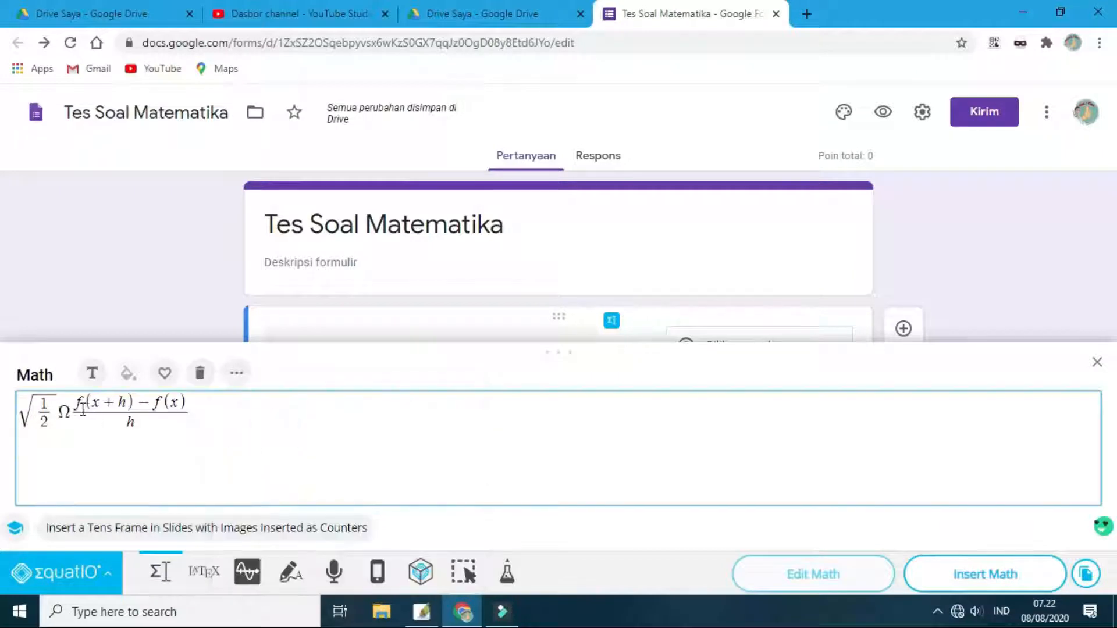
Delete the Ω between the square root and the difference quotient, leaving the cursor at the expression's end
{"action": "left_click", "coordinate": [78, 409]}
{"action": "left_click", "coordinate": [71, 423]}
{"action": "key", "text": "BackSpace"}
{"action": "left_click", "coordinate": [207, 408]}
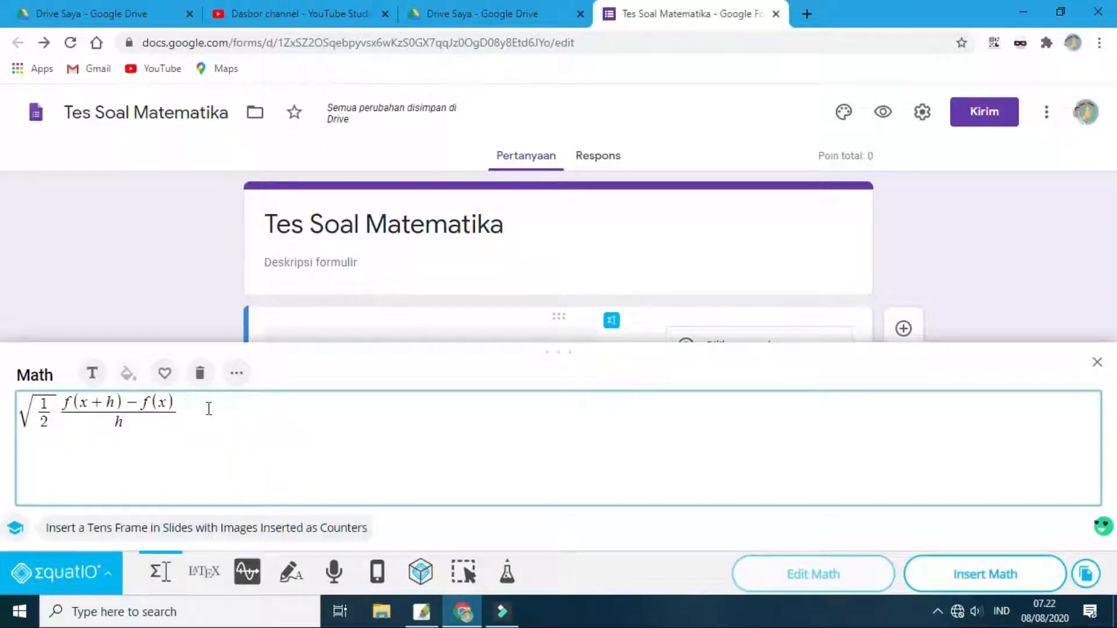
Append the predefined volume of pyramid formula and insert the finished expression into the "Tes Rumus 1" question
{"action": "left_click", "coordinate": [236, 372]}
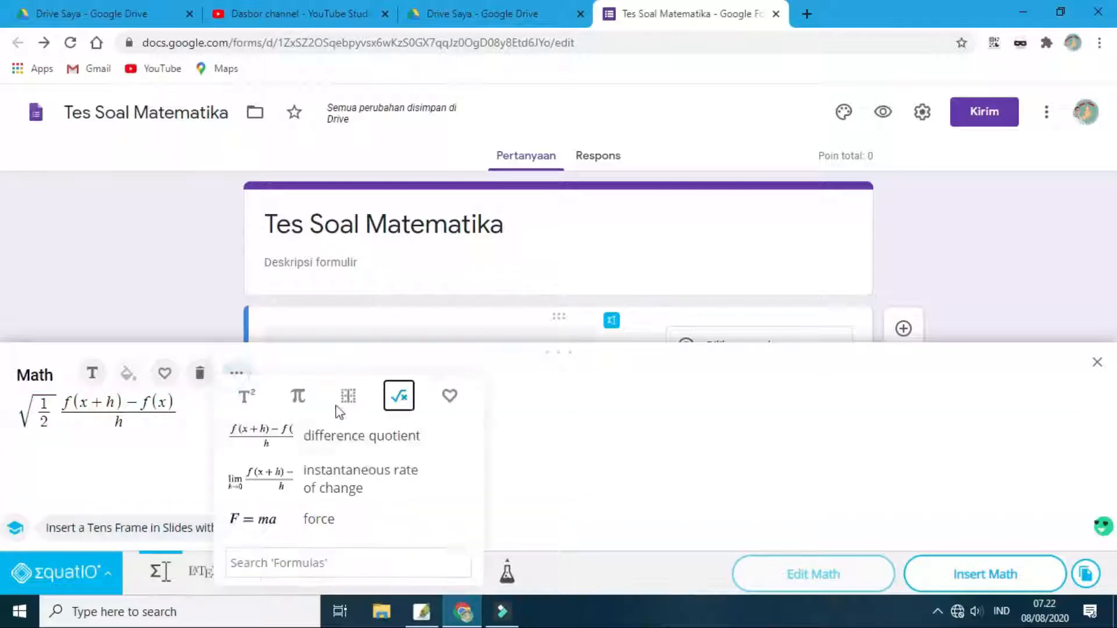
{"action": "scroll", "coordinate": [355, 480], "scroll_direction": "down", "scroll_amount": 2}
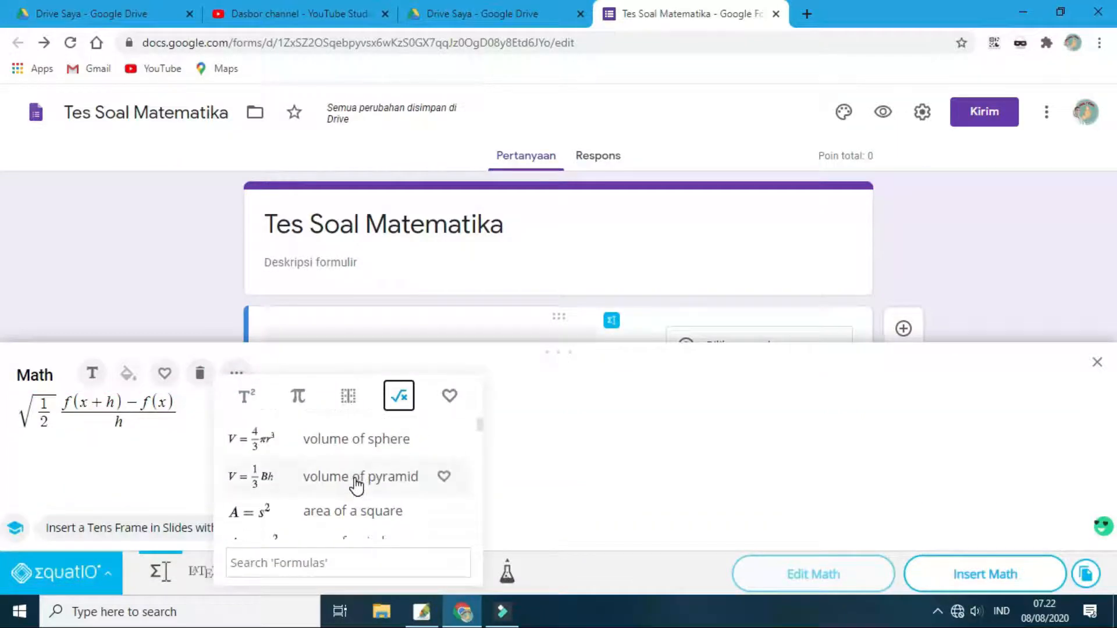
{"action": "left_click", "coordinate": [356, 485]}
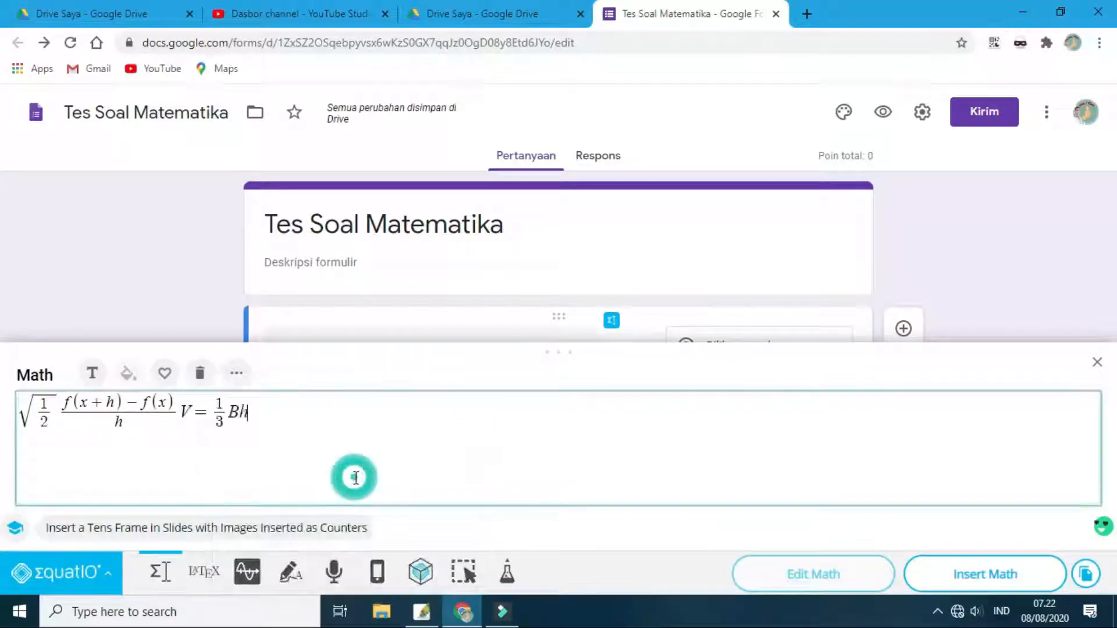
{"action": "double_click", "coordinate": [230, 410]}
{"action": "left_click", "coordinate": [271, 435]}
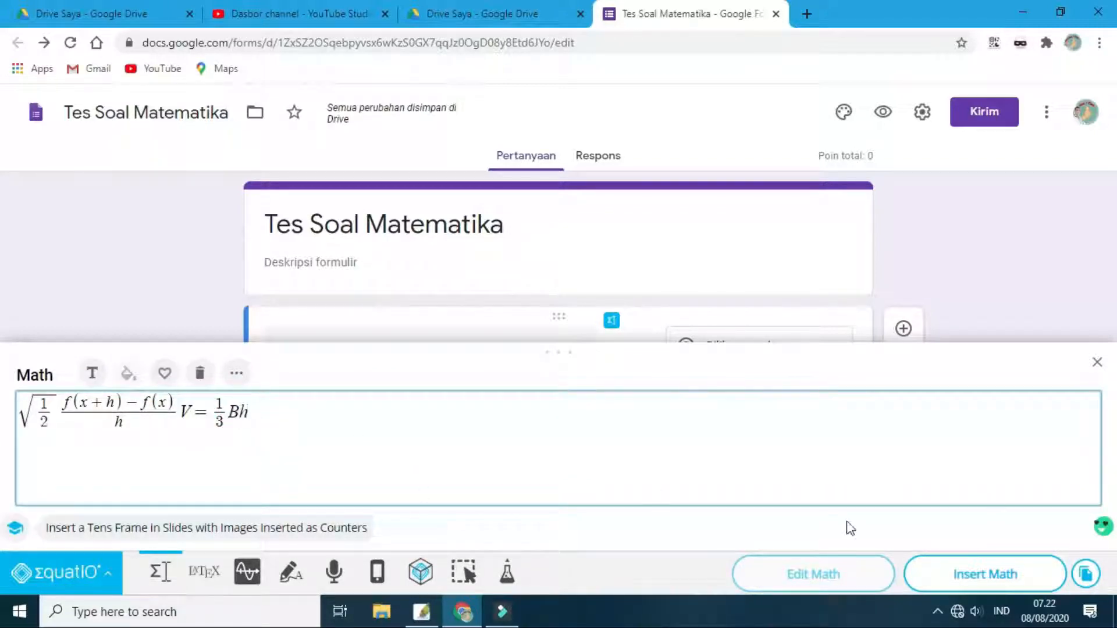
{"action": "left_click", "coordinate": [960, 574]}
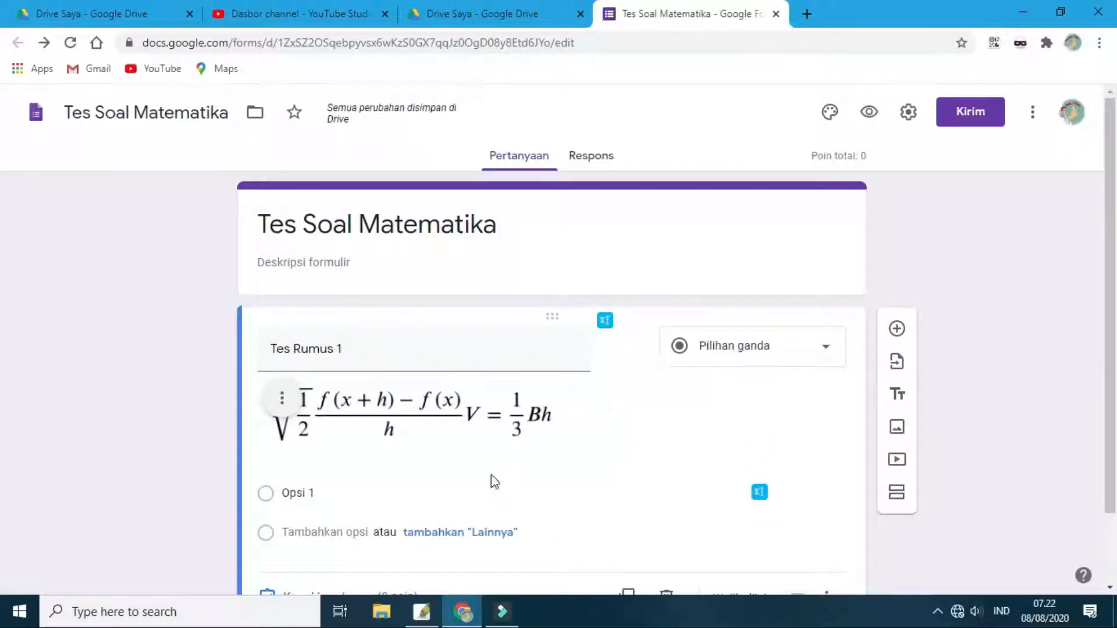
Insert the stacked symbols ≈, ⌈a⌉ and Ω as a formula image in answer Opsi 1
{"action": "scroll", "coordinate": [438, 476], "scroll_direction": "down", "scroll_amount": 1}
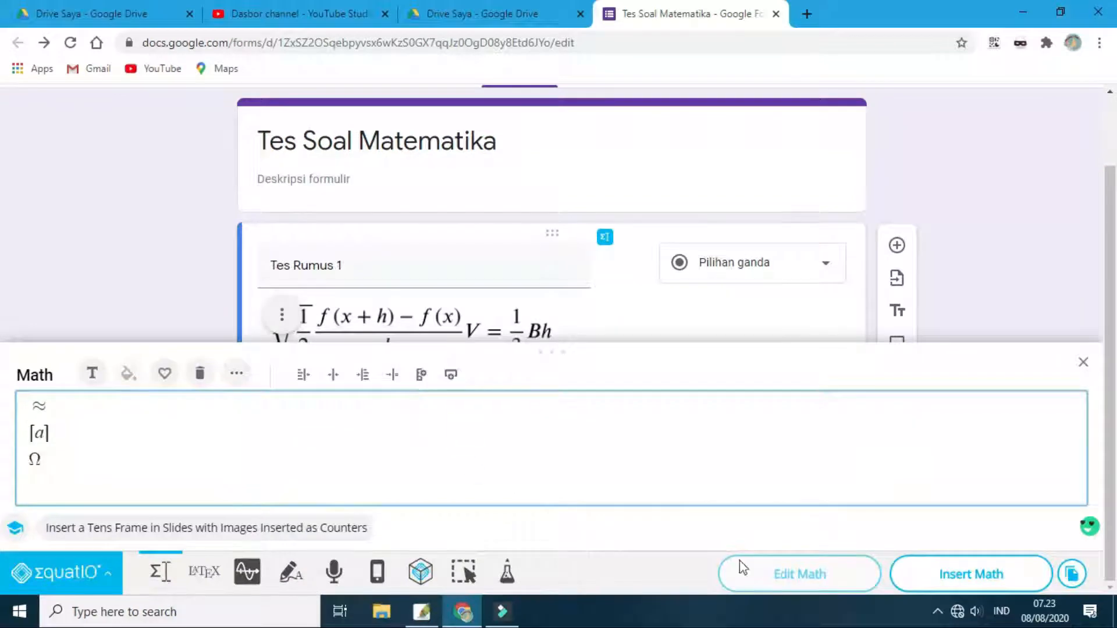
{"action": "left_click", "coordinate": [971, 574]}
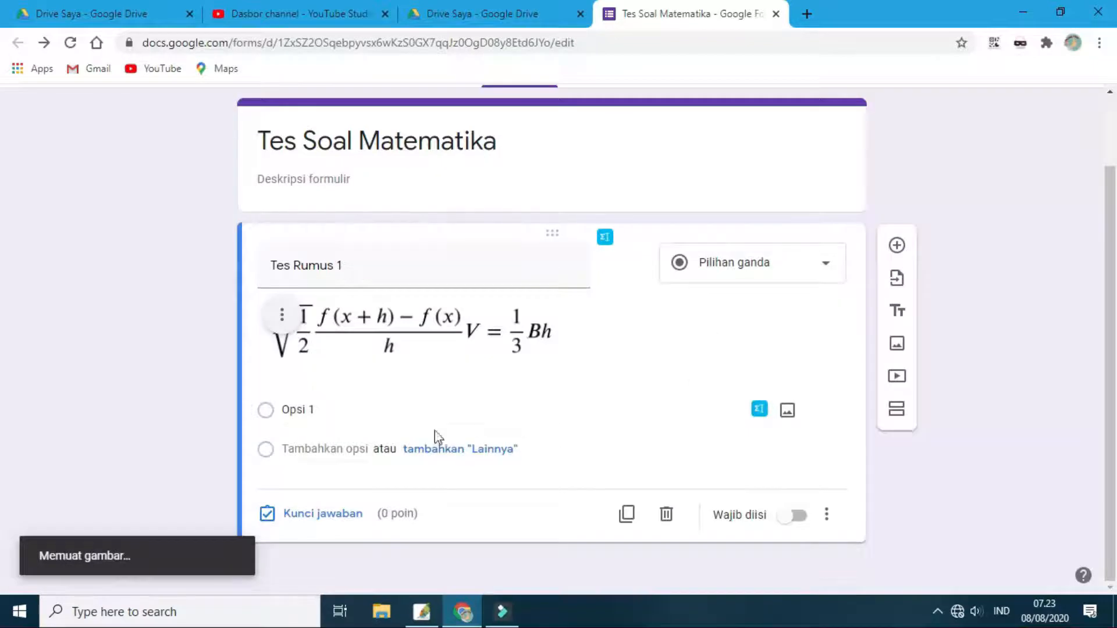
{"action": "left_click", "coordinate": [415, 429]}
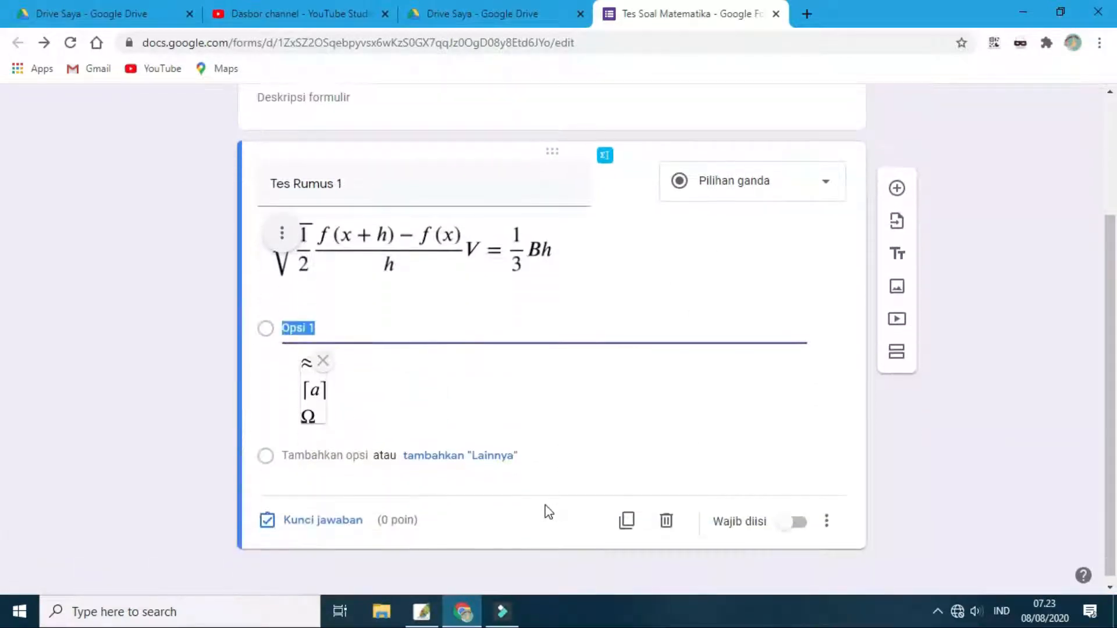
Add answer Opsi 2 with an nth root of a formula image, and make the question required
{"action": "left_click", "coordinate": [327, 456]}
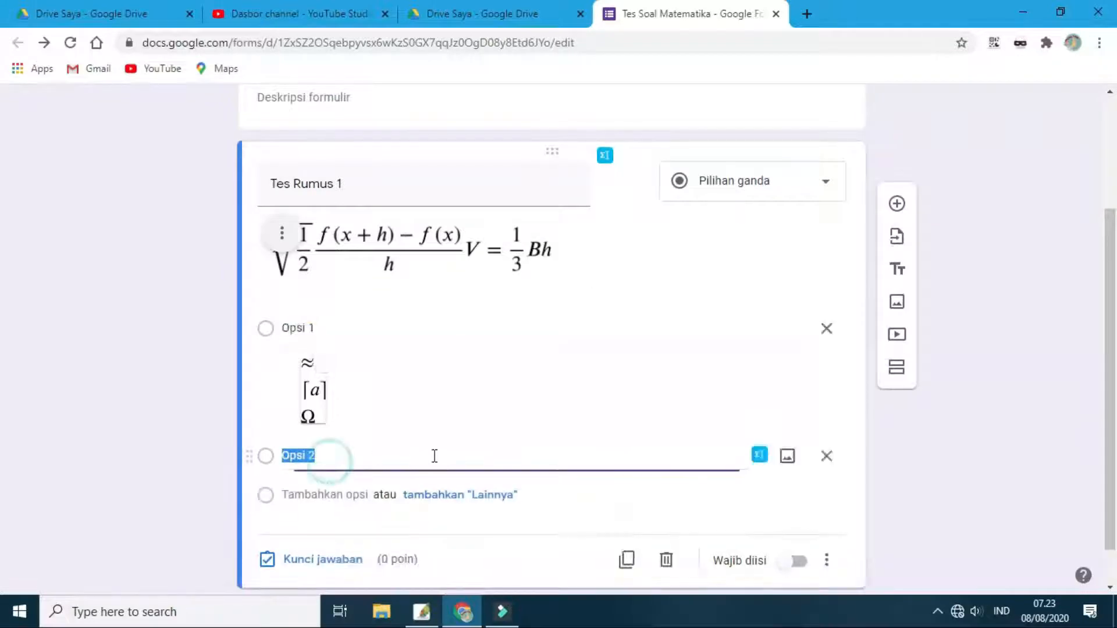
{"action": "left_click", "coordinate": [760, 455]}
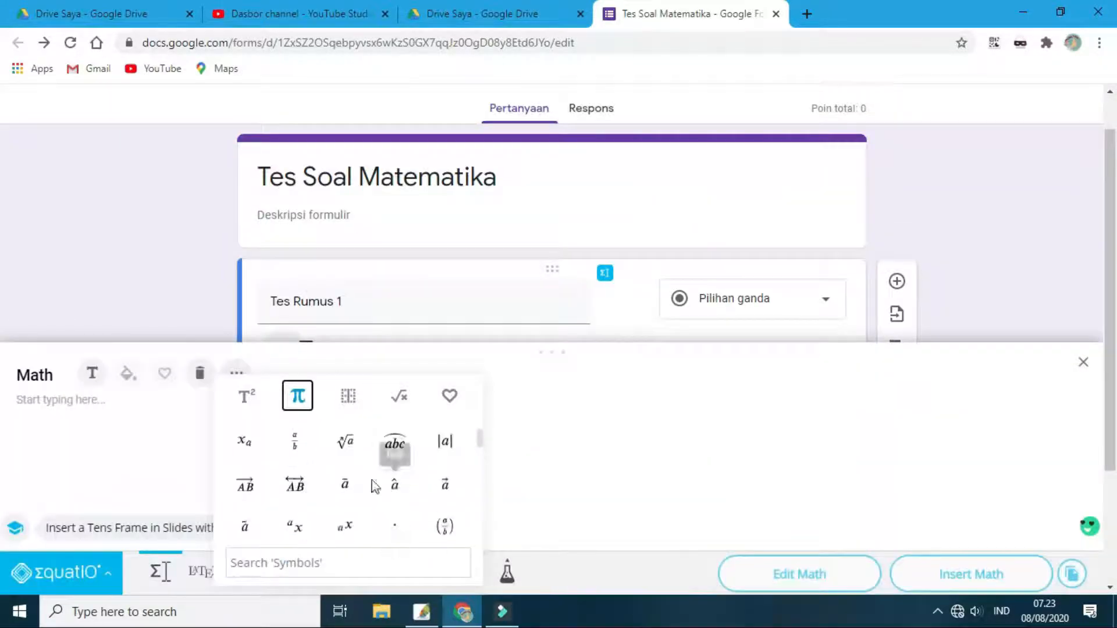
{"action": "left_click", "coordinate": [345, 445]}
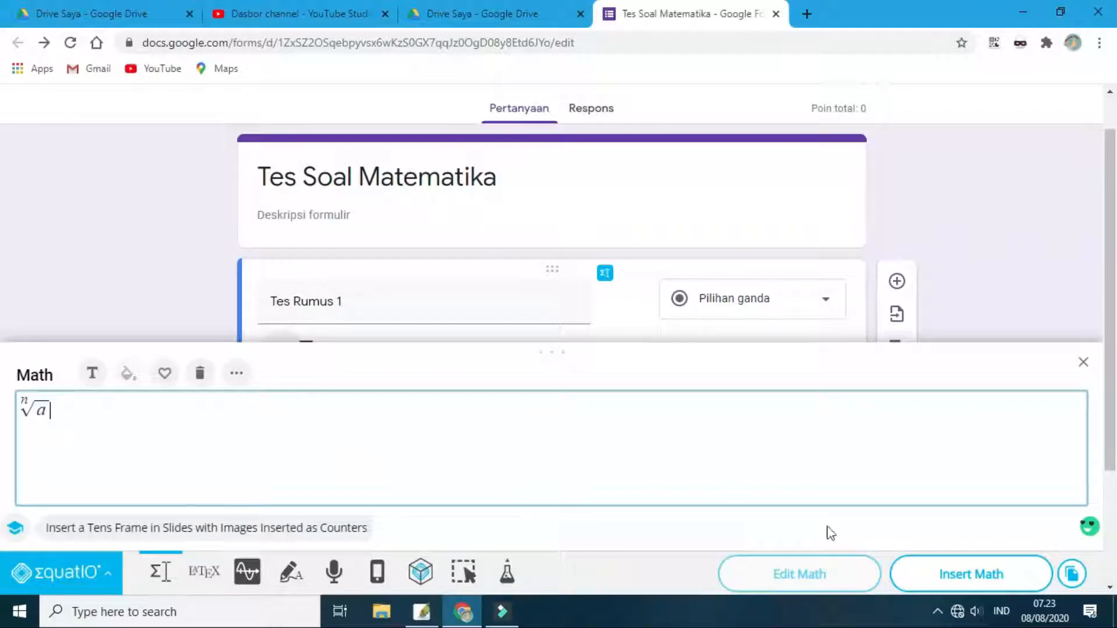
{"action": "left_click", "coordinate": [933, 578]}
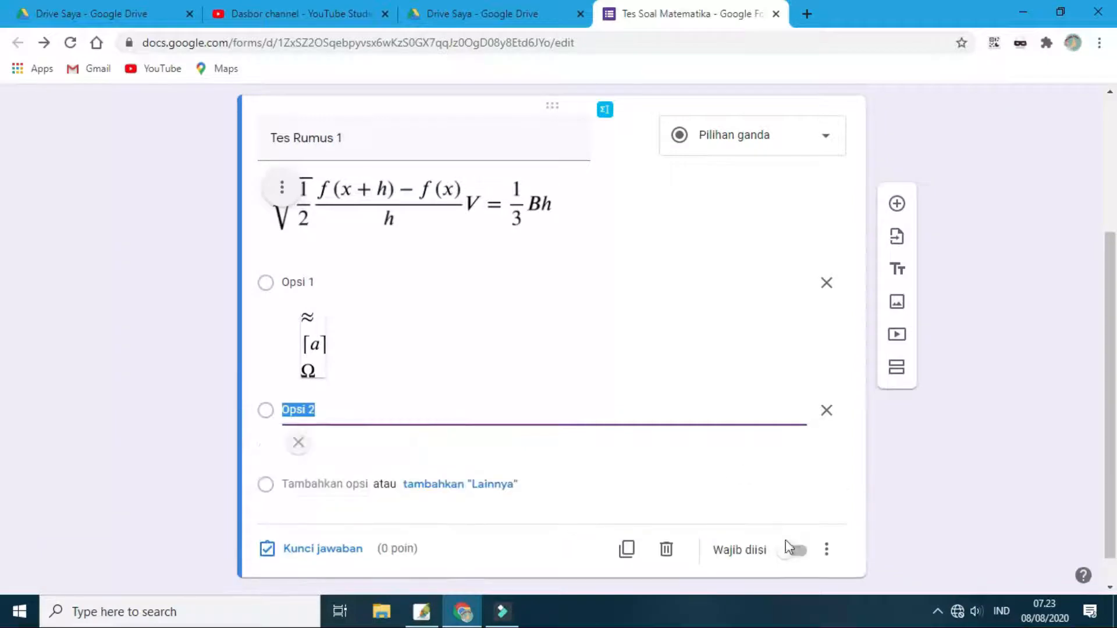
{"action": "left_click", "coordinate": [790, 557]}
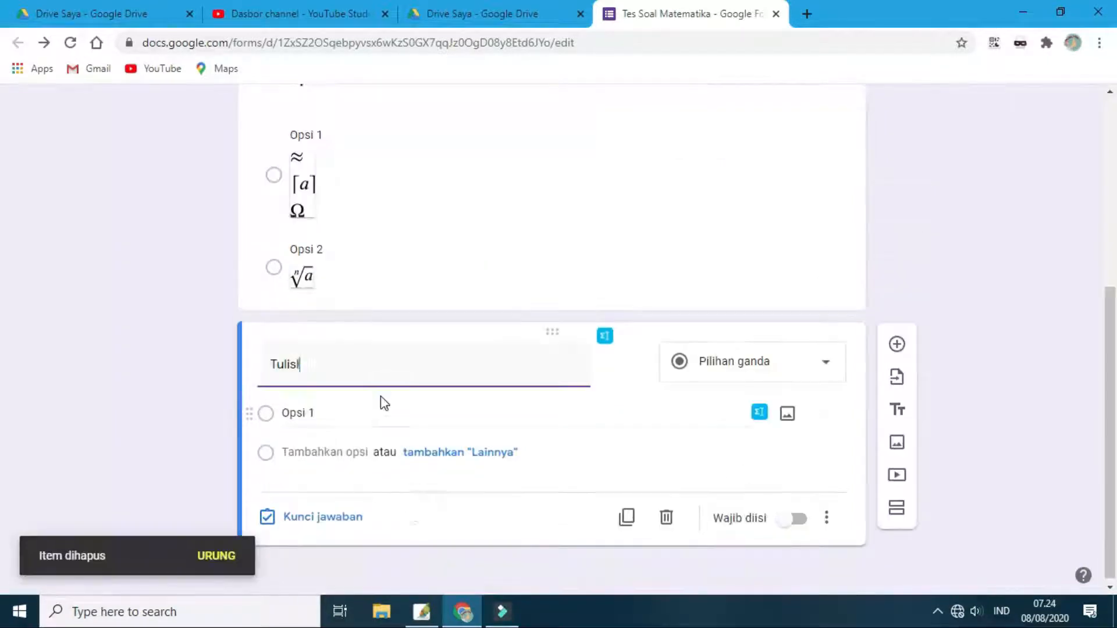
Set up the new question as a required Paragraf question titled "Tulislah persamaan"
{"action": "type", "text": "lah persama"}
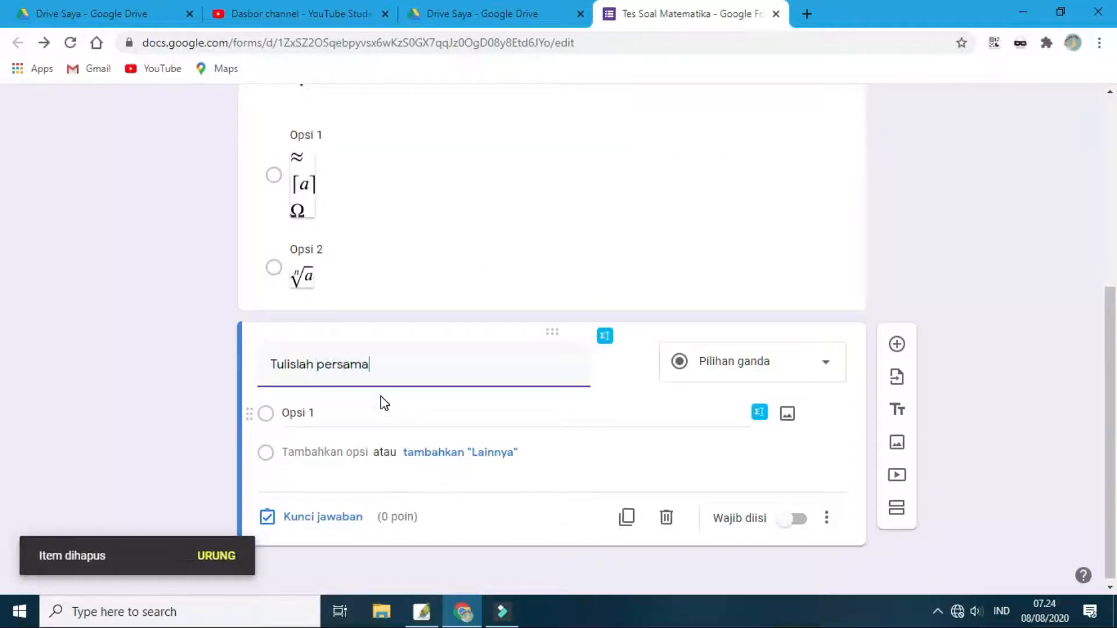
{"action": "type", "text": "an"}
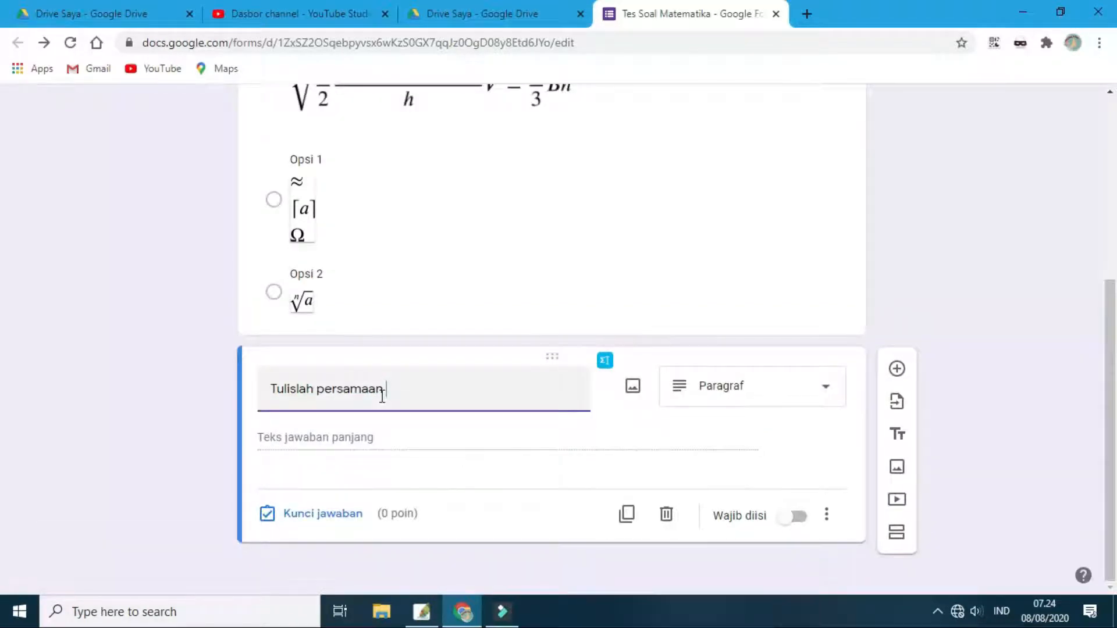
{"action": "left_click", "coordinate": [410, 435]}
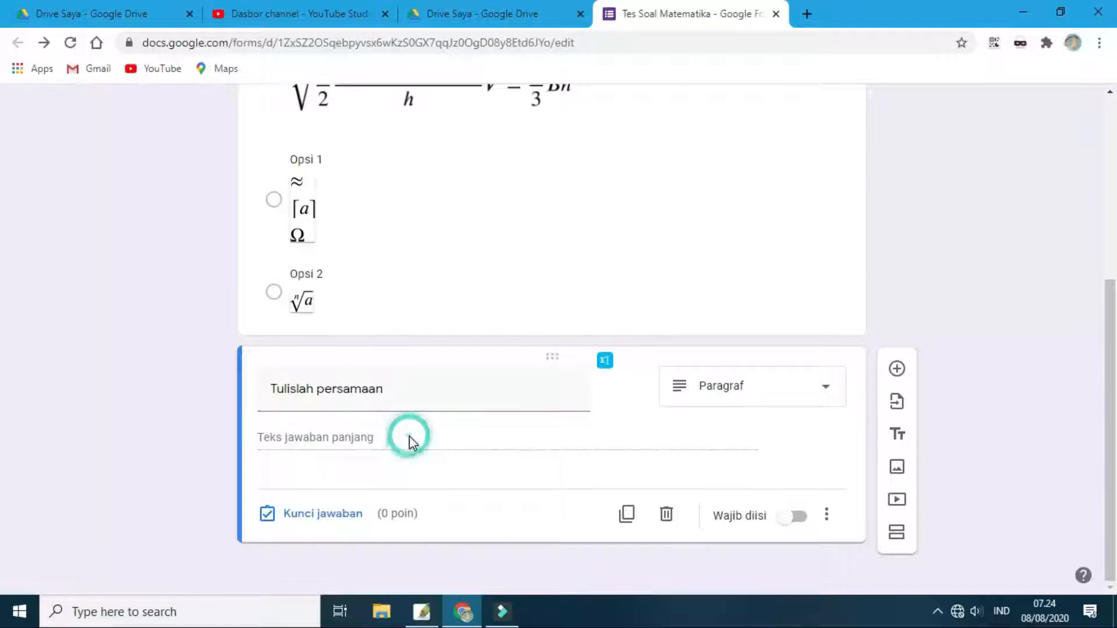
{"action": "left_click", "coordinate": [792, 517]}
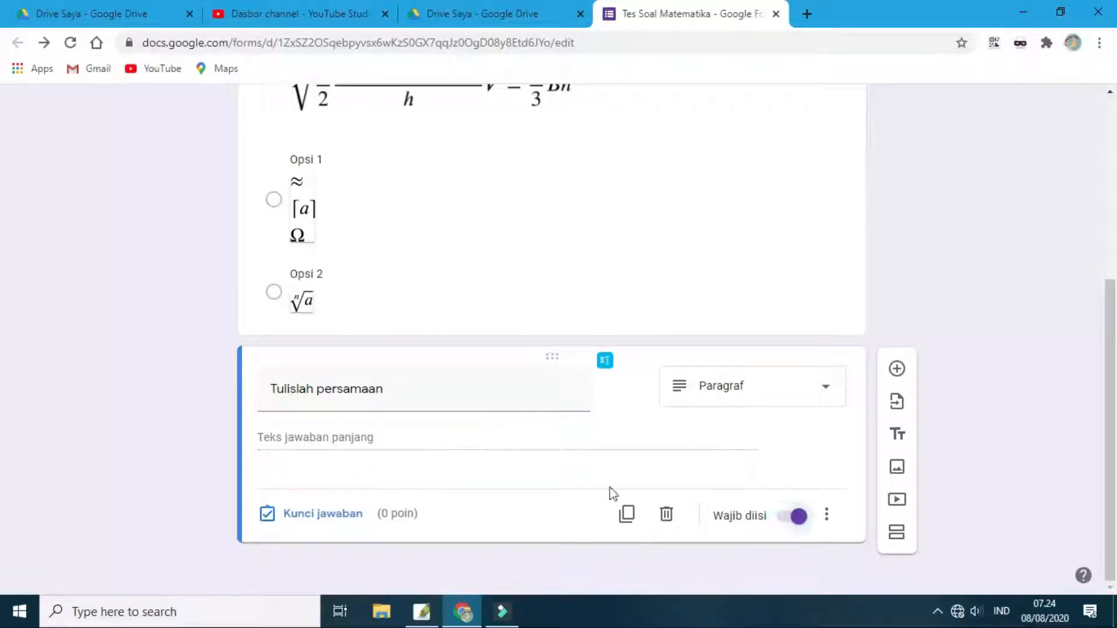
Assign 10 points to the "Tulislah persamaan" question in its answer key
{"action": "left_click", "coordinate": [744, 390]}
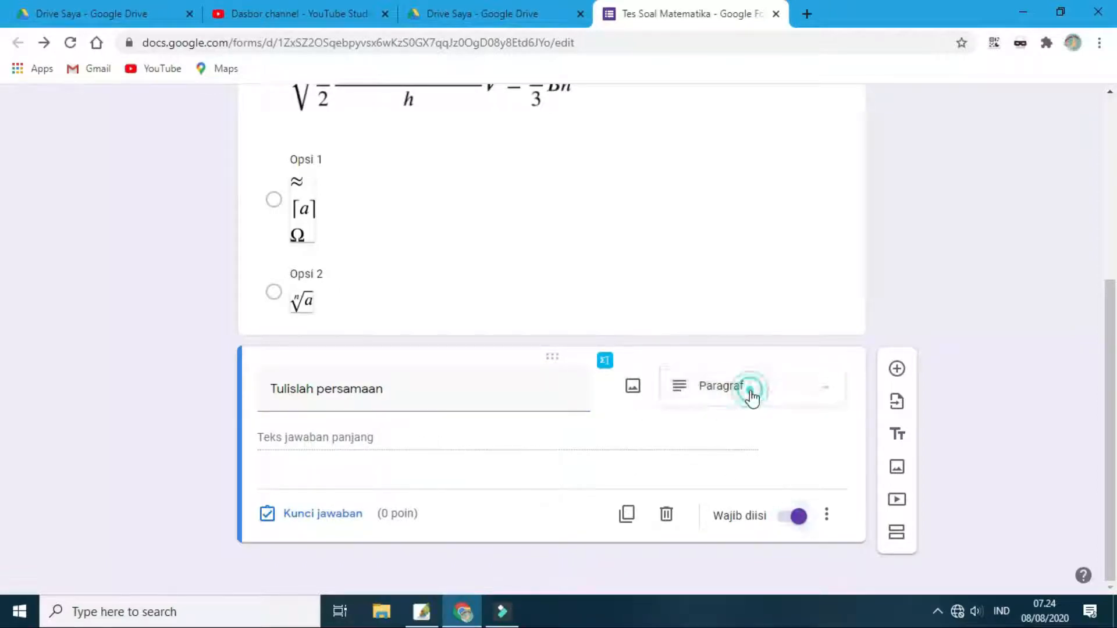
{"action": "left_click", "coordinate": [296, 445]}
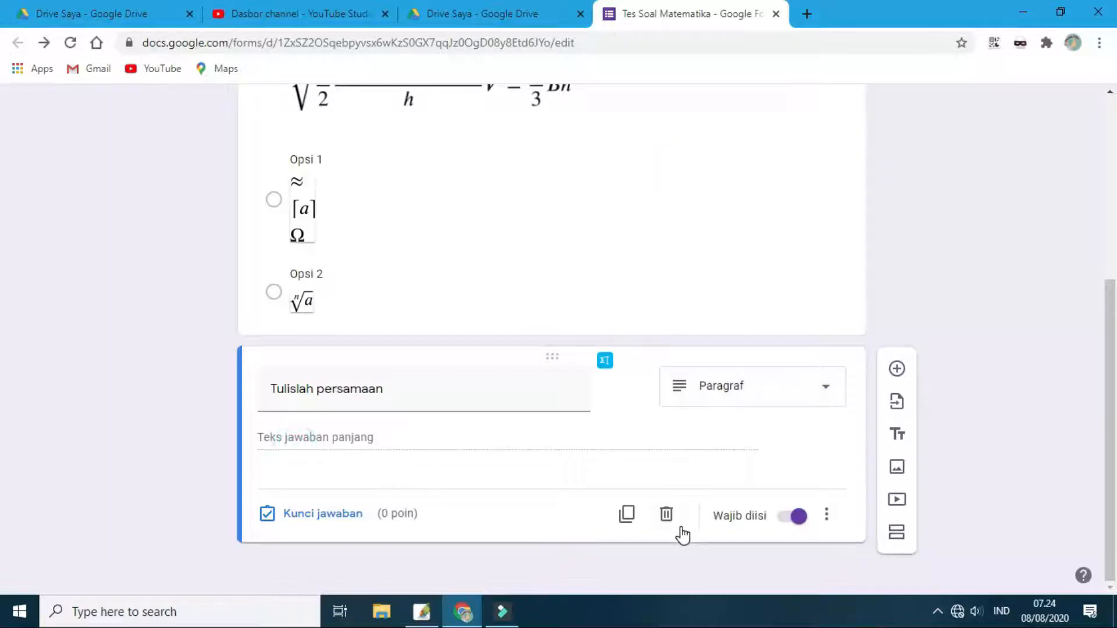
{"action": "mouse_move", "coordinate": [630, 406]}
{"action": "left_click", "coordinate": [334, 517]}
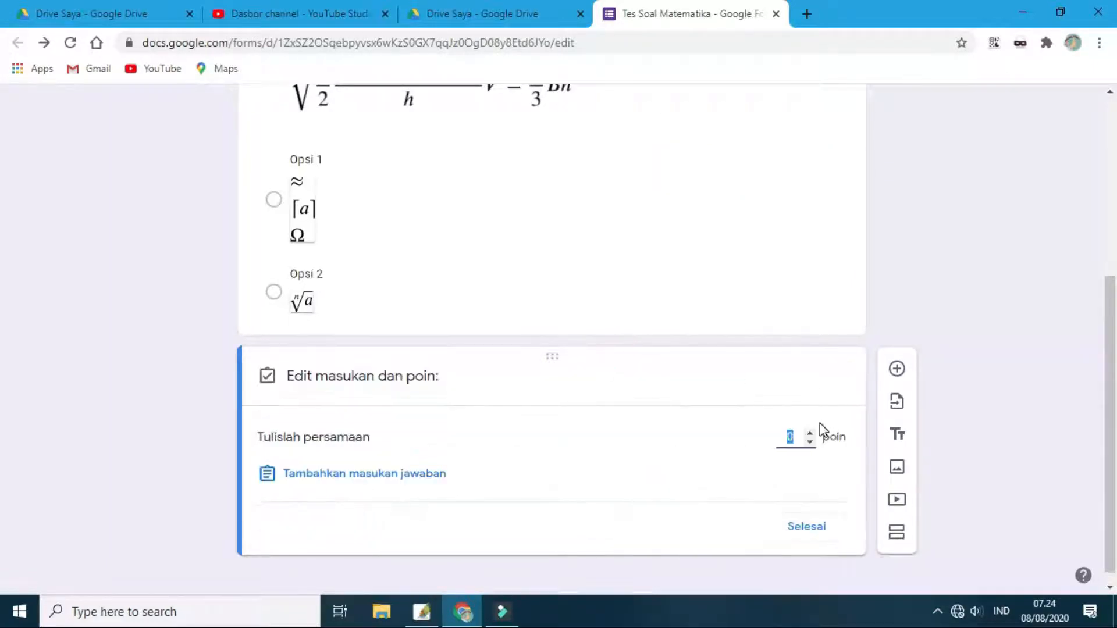
{"action": "type", "text": "10"}
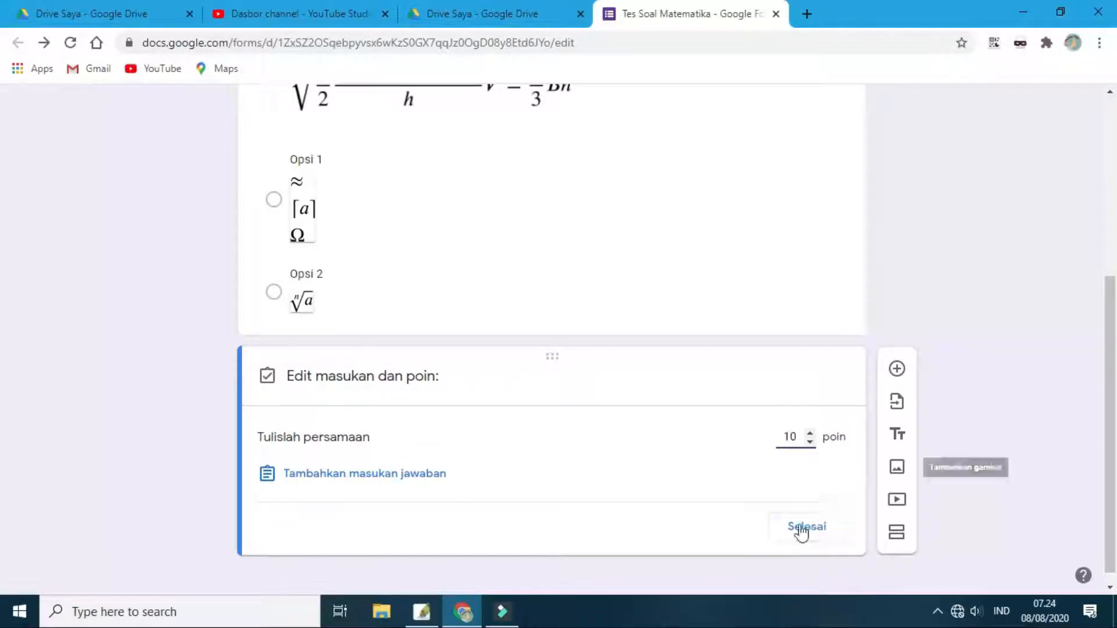
{"action": "left_click", "coordinate": [802, 527]}
Preview the form and start EquatIO for the "Tulislah persamaan" answer
{"action": "scroll", "coordinate": [867, 320], "scroll_direction": "up", "scroll_amount": 3}
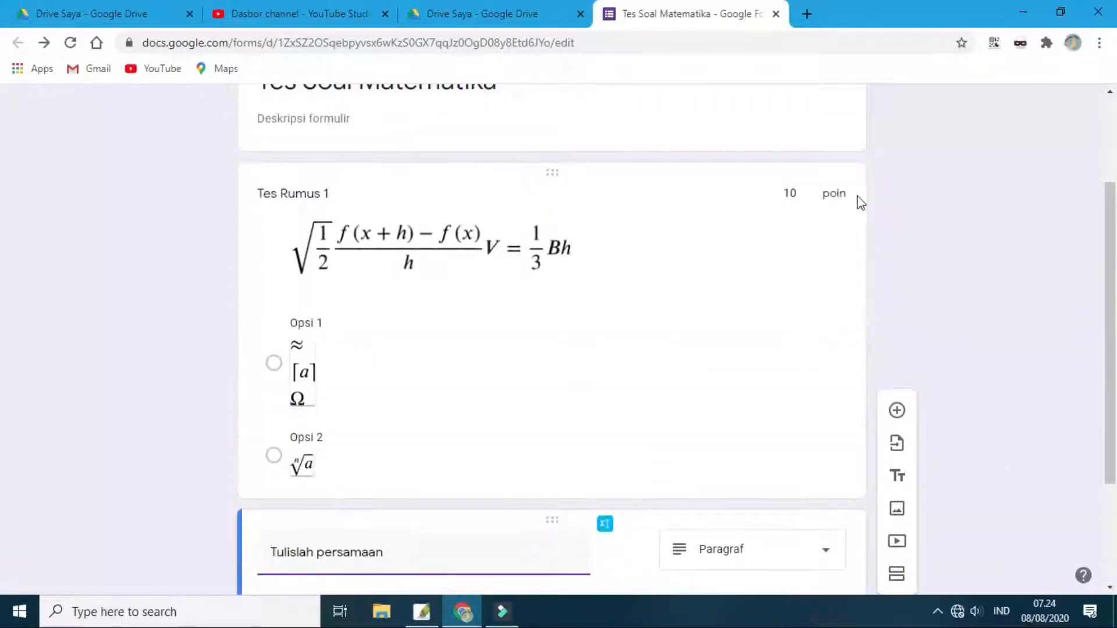
{"action": "scroll", "coordinate": [857, 227], "scroll_direction": "up", "scroll_amount": 3}
{"action": "left_click", "coordinate": [870, 112]}
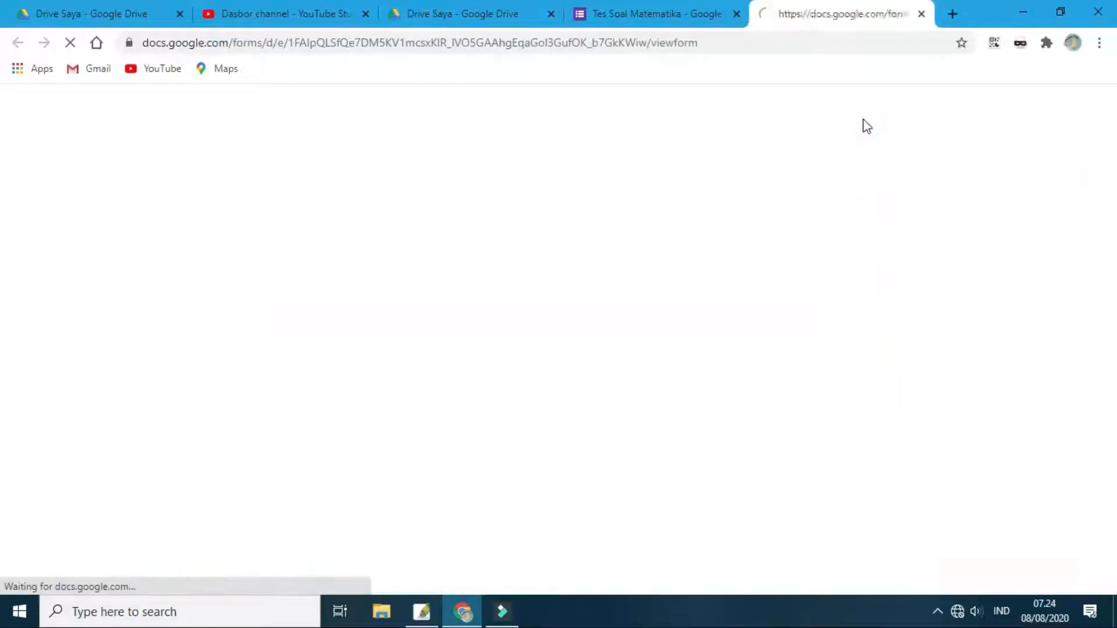
{"action": "scroll", "coordinate": [641, 401], "scroll_direction": "down", "scroll_amount": 5}
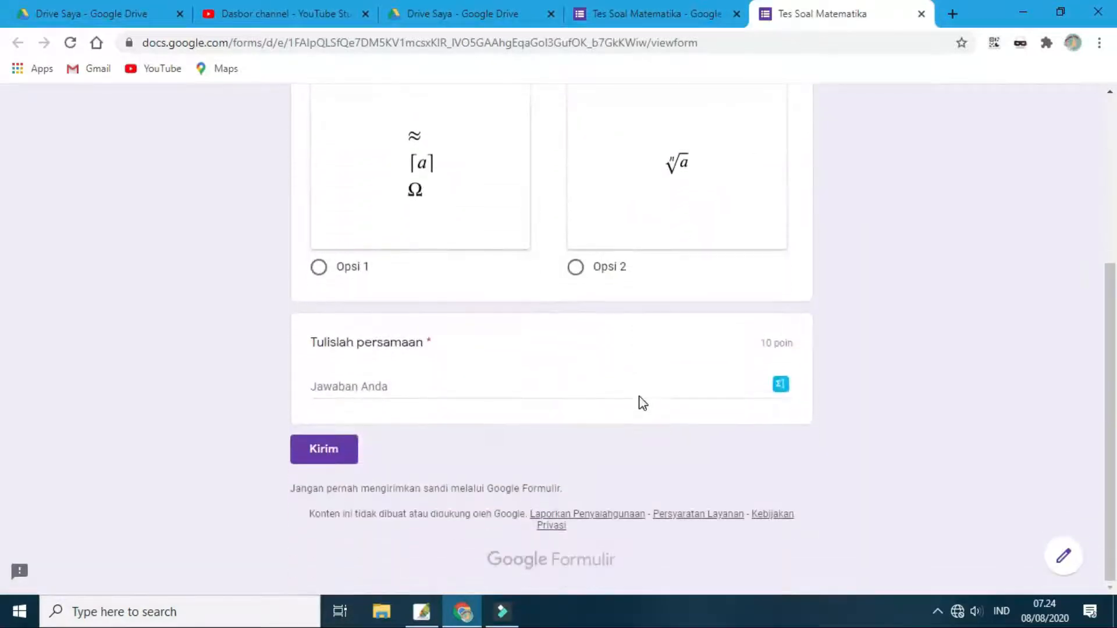
{"action": "left_click", "coordinate": [378, 378]}
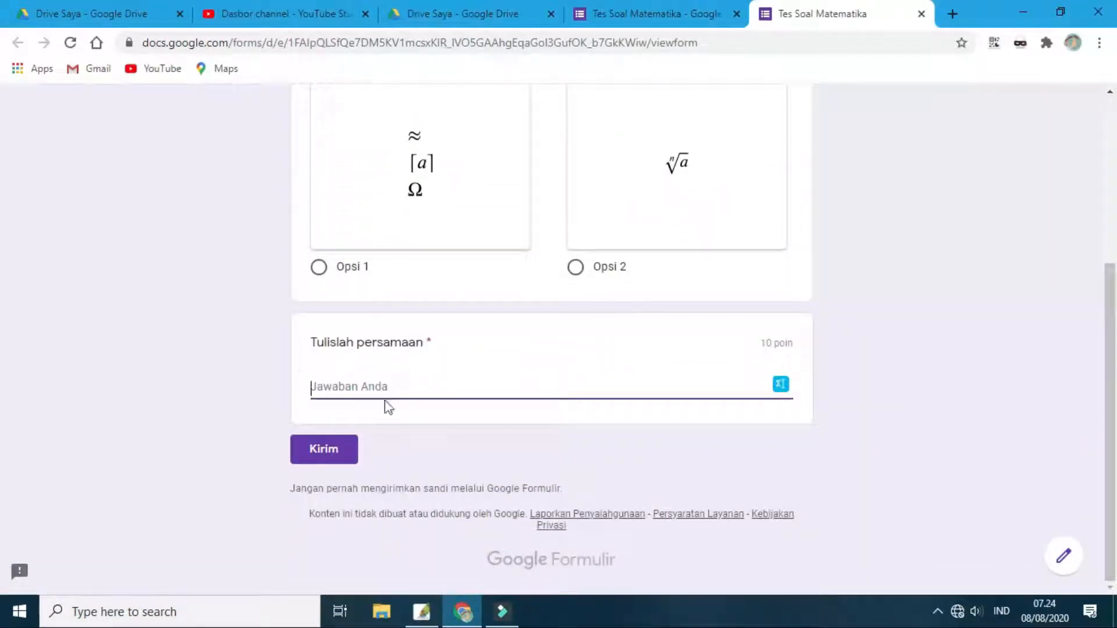
{"action": "left_click", "coordinate": [783, 389]}
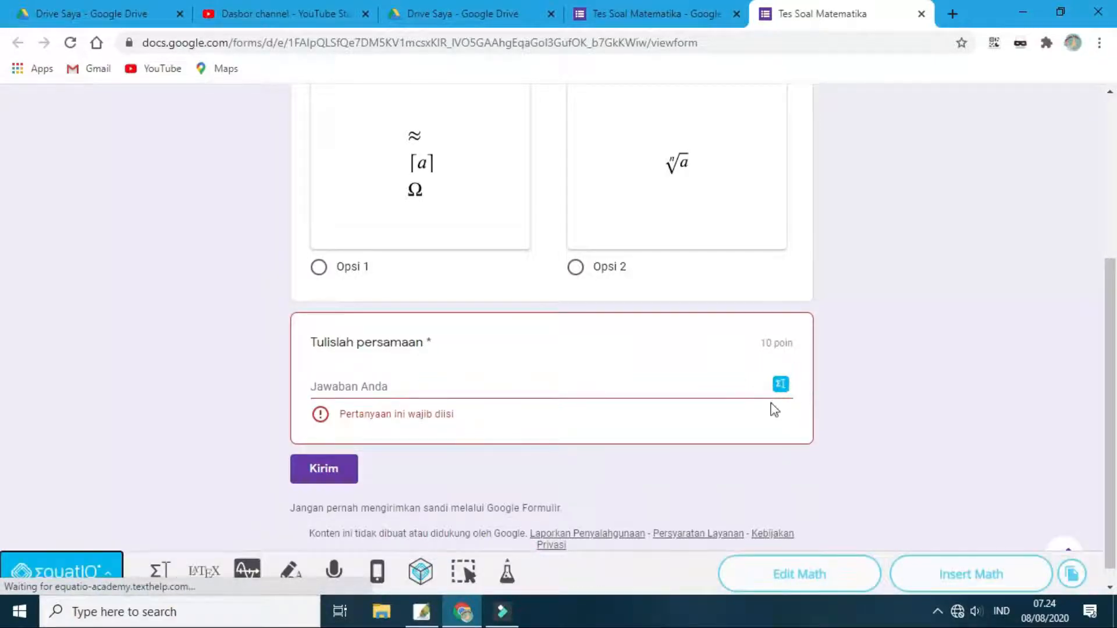
Build a square root containing an a/b fraction in the EquatIO math editor
{"action": "left_click", "coordinate": [158, 573]}
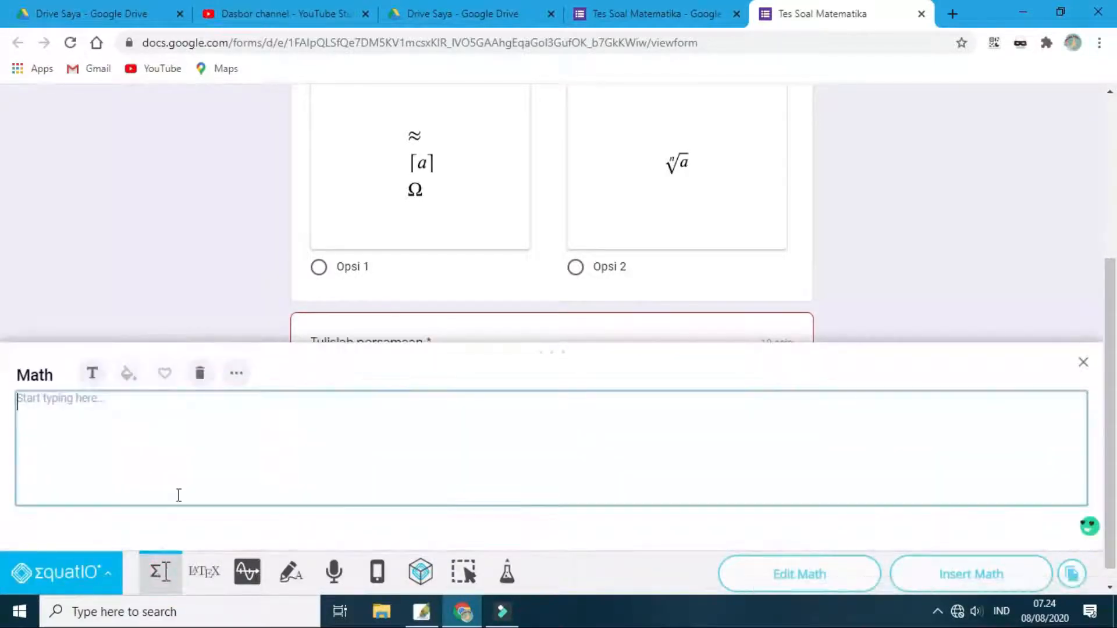
{"action": "left_click", "coordinate": [237, 373]}
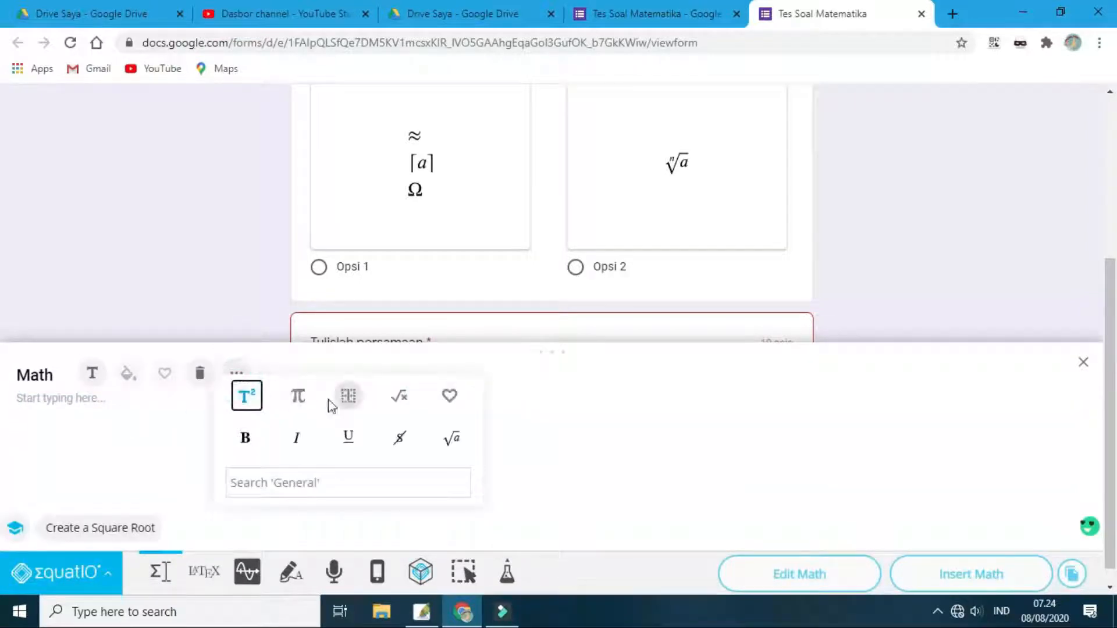
{"action": "left_click", "coordinate": [453, 438]}
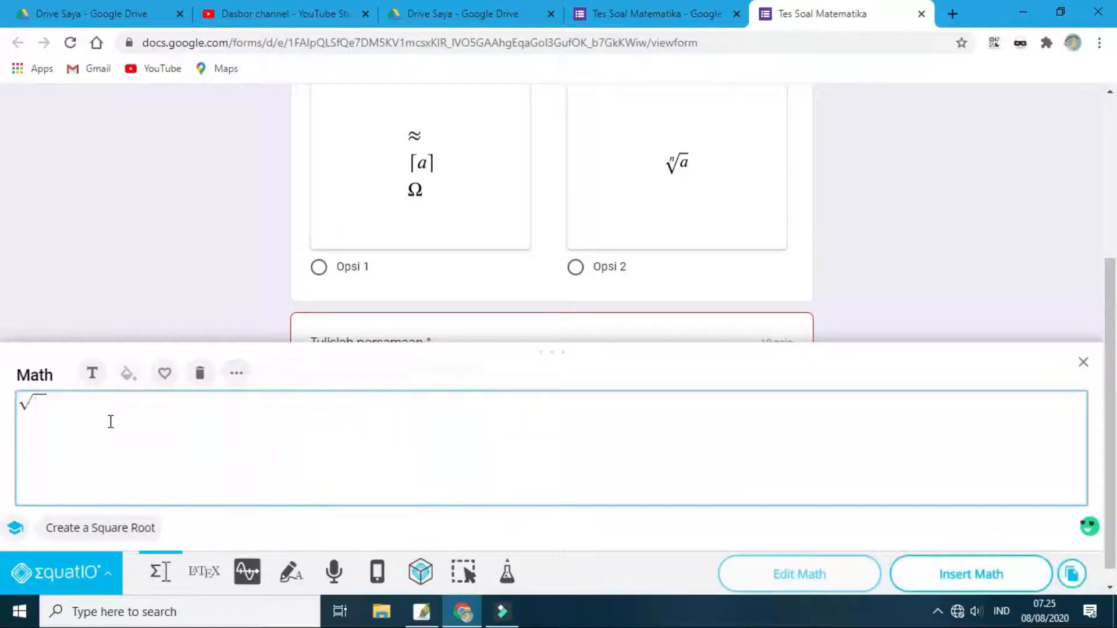
{"action": "left_click", "coordinate": [236, 373]}
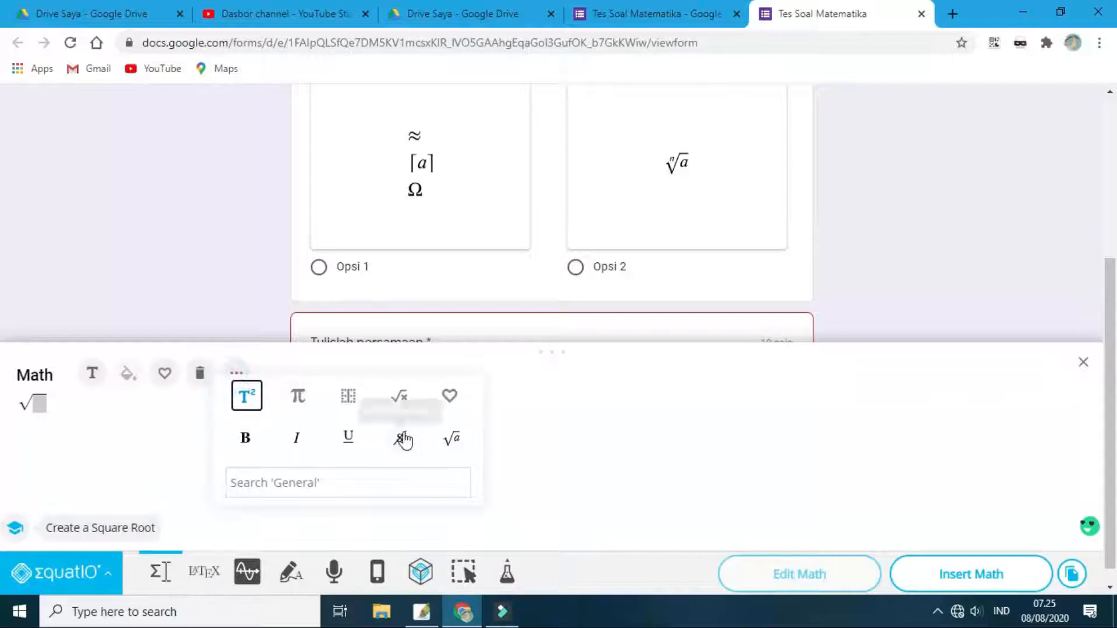
{"action": "left_click", "coordinate": [298, 396]}
{"action": "scroll", "coordinate": [357, 456], "scroll_direction": "down", "scroll_amount": 3}
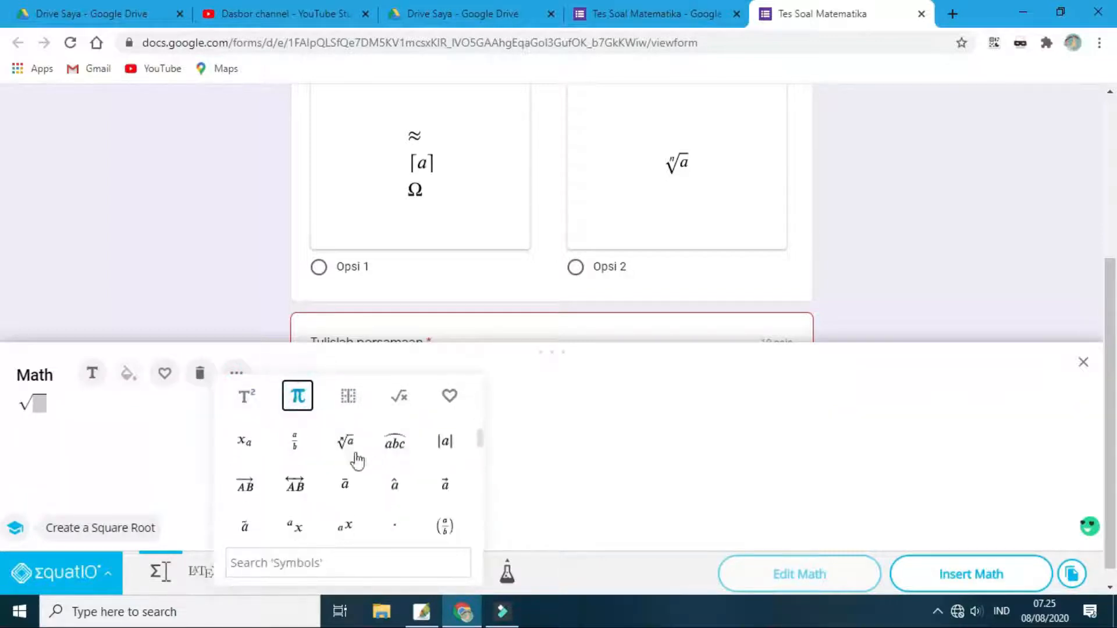
{"action": "left_click", "coordinate": [298, 442]}
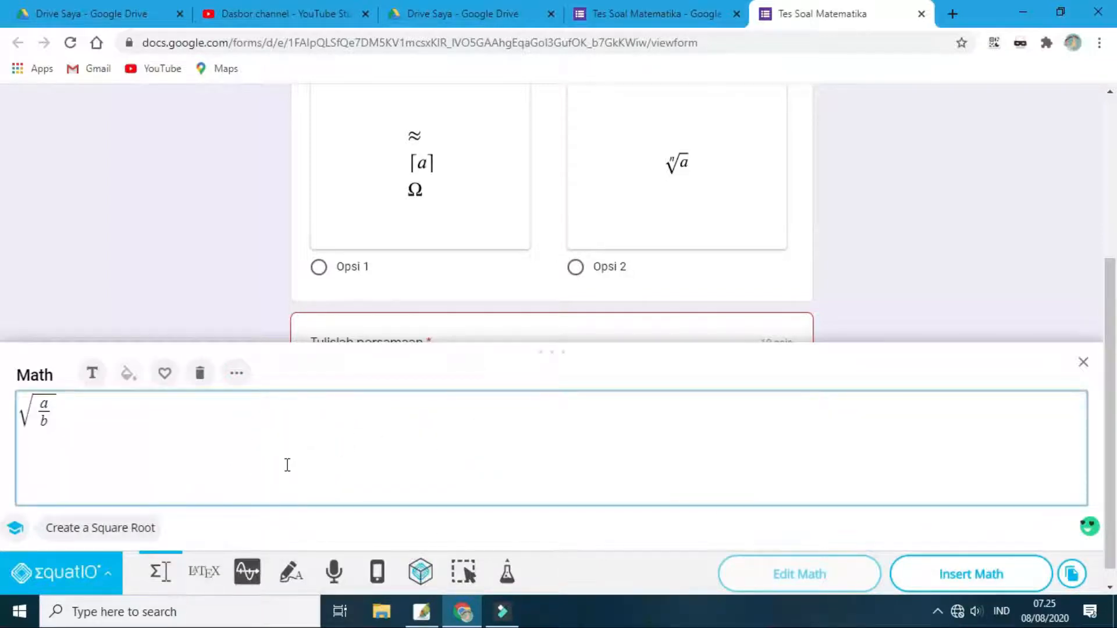
Set the fraction's numerator to 1 and denominator to 2, and insert the formula as the "Tulislah persamaan" answer
{"action": "double_click", "coordinate": [45, 405]}
{"action": "type", "text": "1"}
{"action": "double_click", "coordinate": [44, 421]}
{"action": "type", "text": "2"}
{"action": "left_click", "coordinate": [928, 581]}
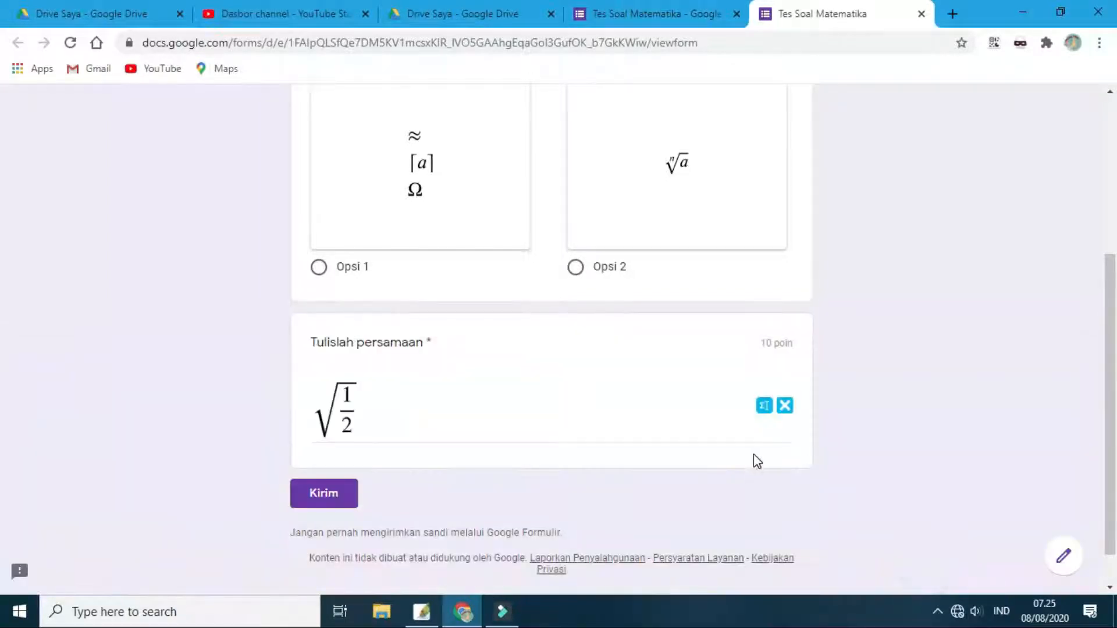
{"action": "left_click", "coordinate": [511, 434]}
{"action": "scroll", "coordinate": [619, 359], "scroll_direction": "up", "scroll_amount": 3}
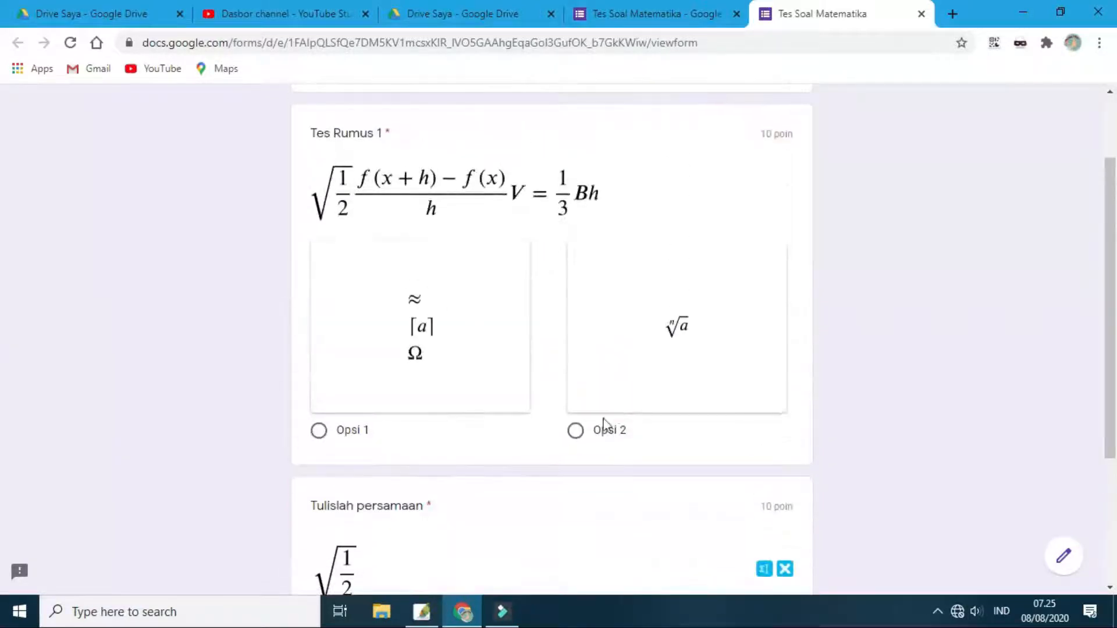
{"action": "left_click", "coordinate": [592, 424]}
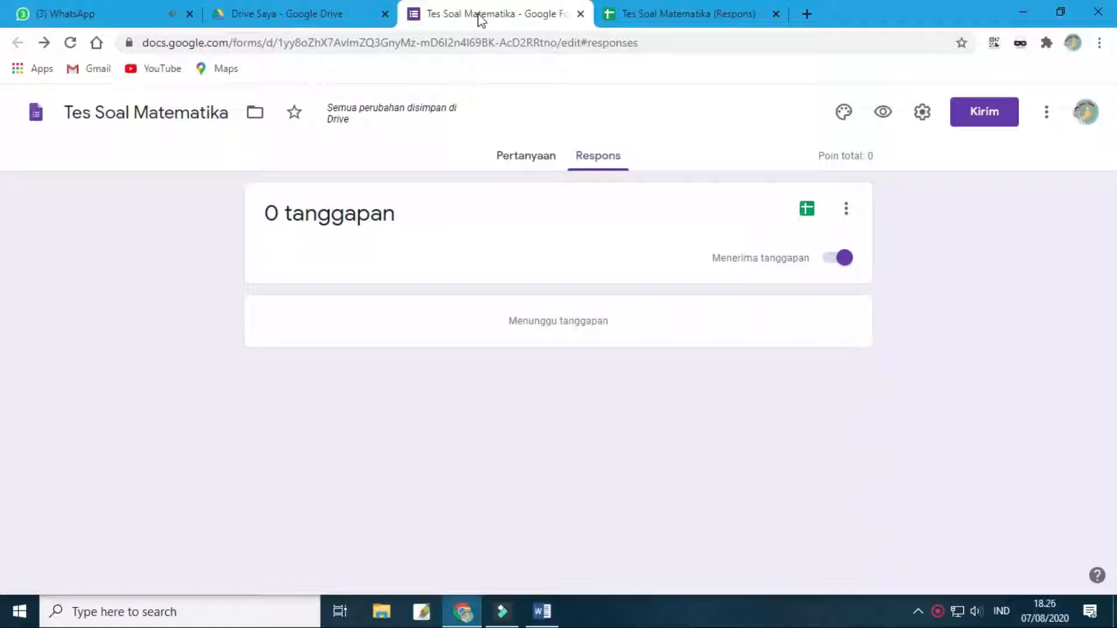
View the image insertion options for the "Tuliskan bentuk persamaan matematika" question
{"action": "left_click", "coordinate": [524, 163]}
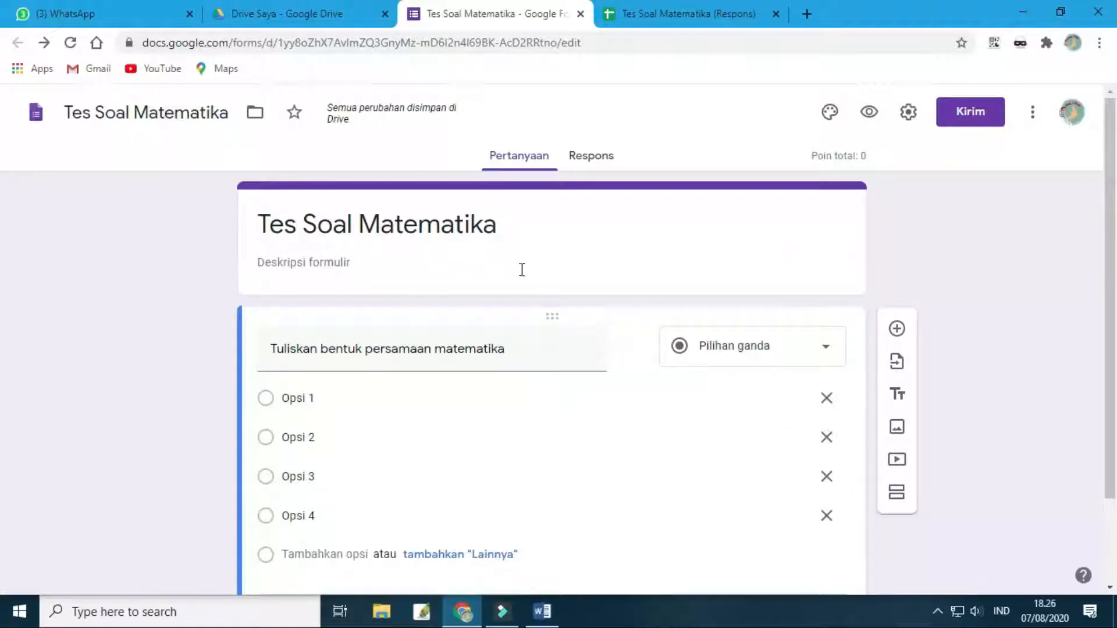
{"action": "mouse_move", "coordinate": [633, 352]}
{"action": "left_click", "coordinate": [636, 356]}
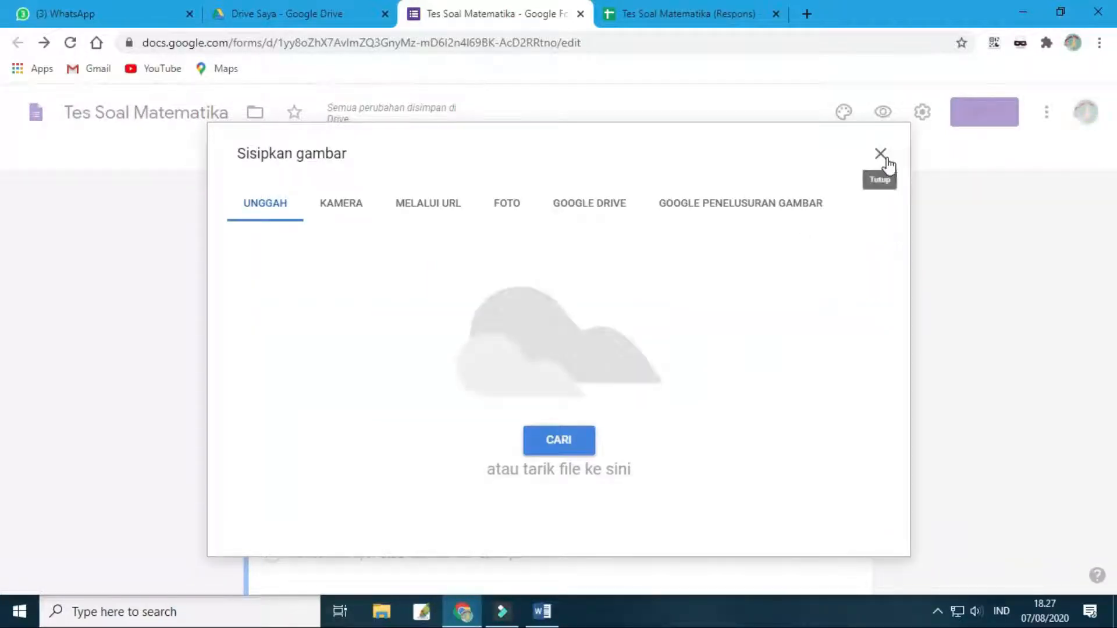
{"action": "left_click", "coordinate": [881, 154]}
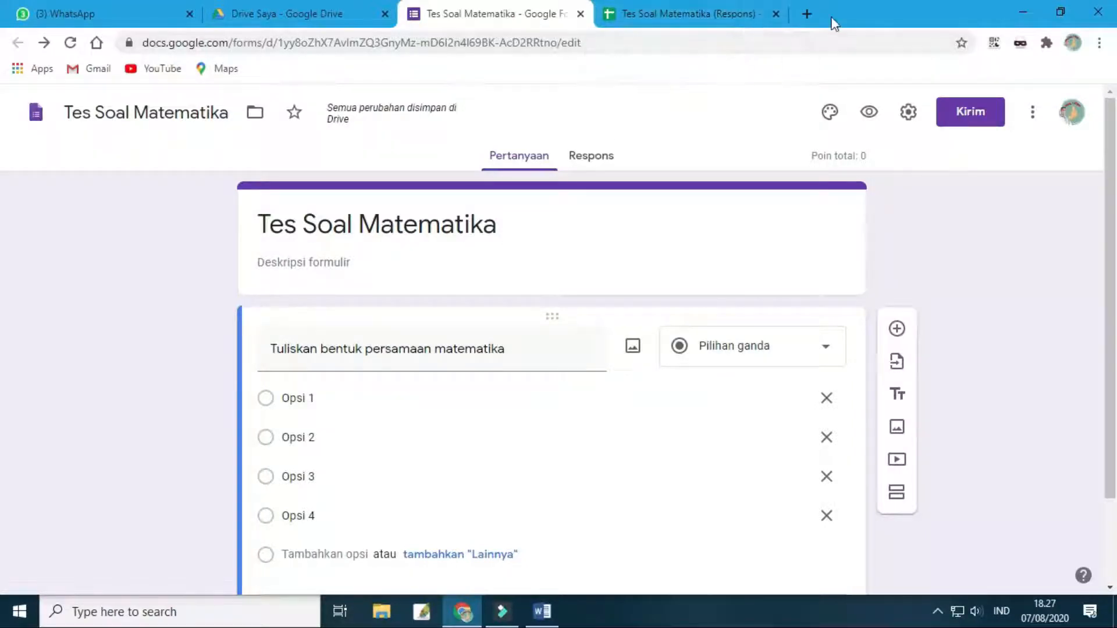
Search the web for EquatIO in a new browser tab and open its Chrome Web Store page
{"action": "left_click", "coordinate": [801, 19]}
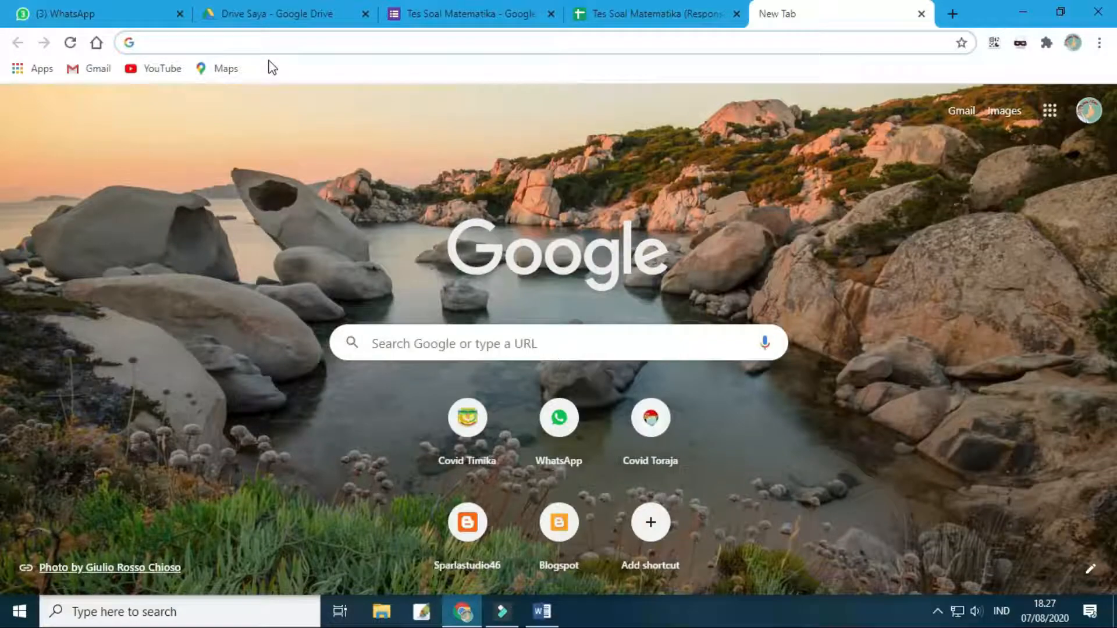
{"action": "type", "text": "Equation"}
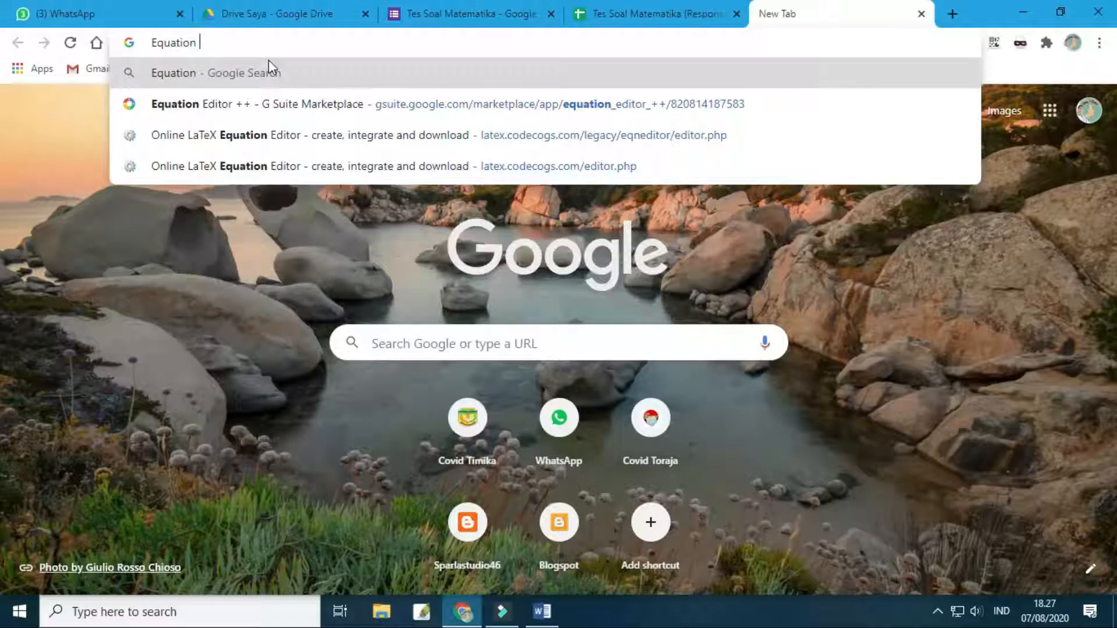
{"action": "key", "text": "BackSpace"}
{"action": "key", "text": "BackSpace"}
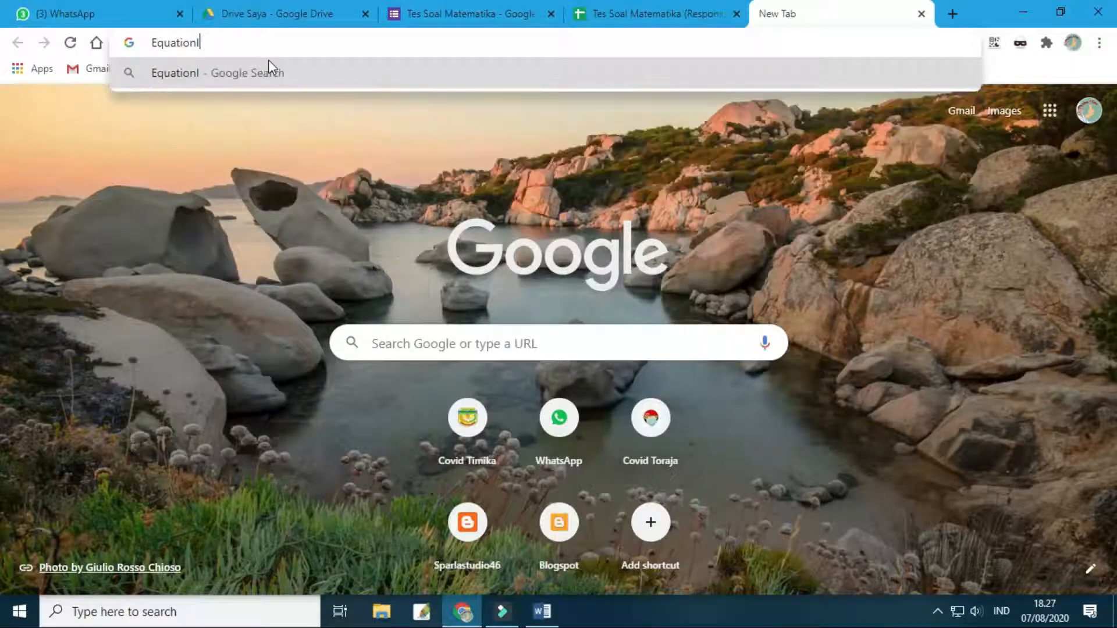
{"action": "key", "text": "BackSpace"}
{"action": "type", "text": "IO"}
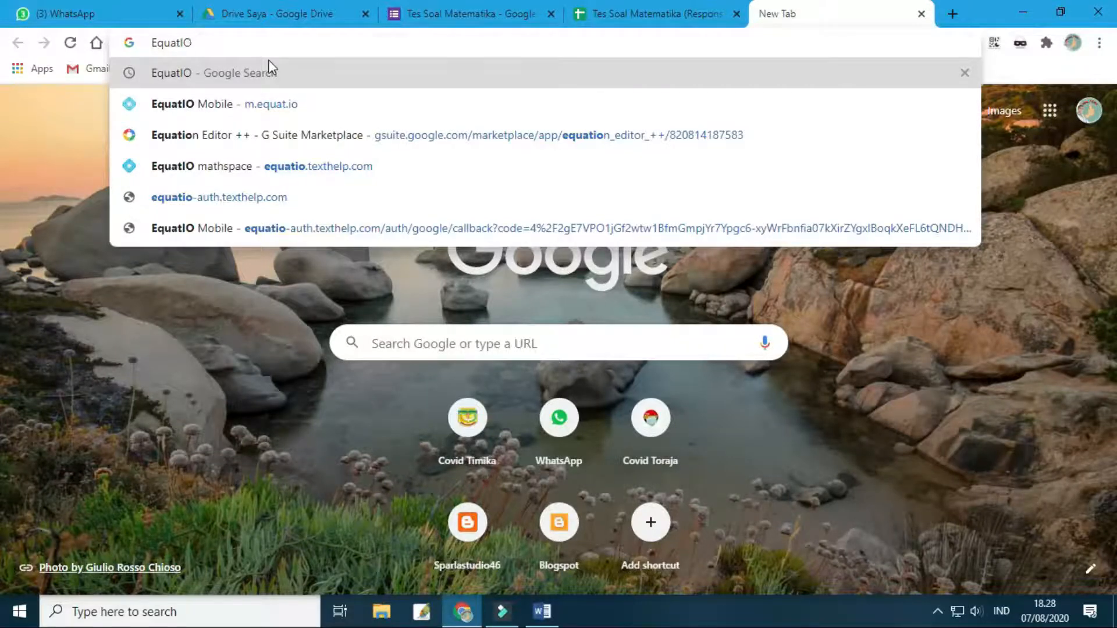
{"action": "key", "text": "Return"}
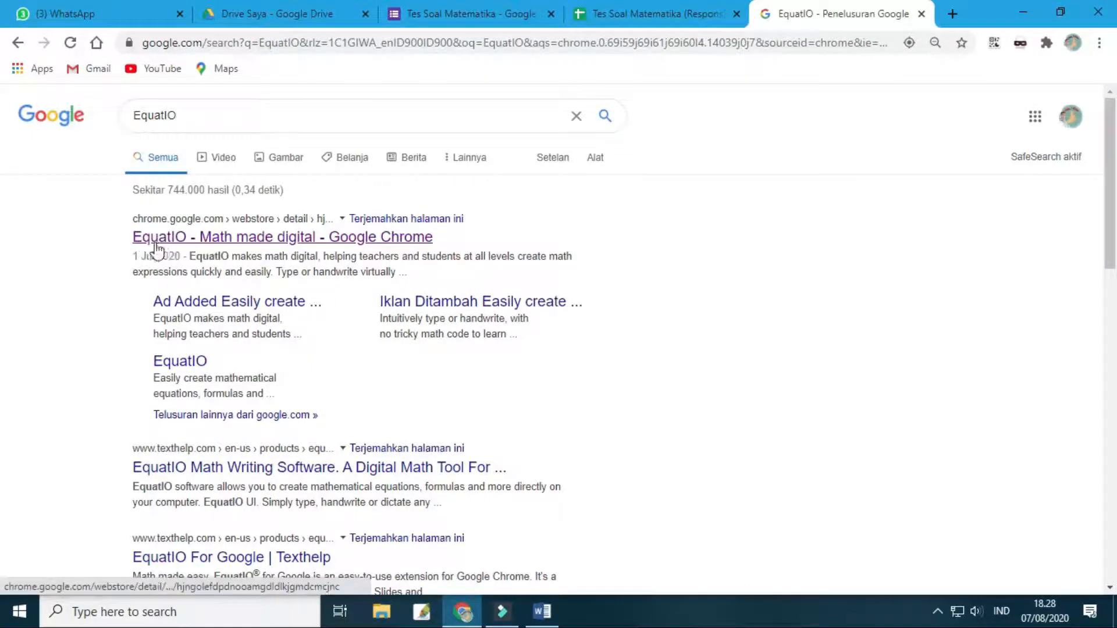
{"action": "left_click", "coordinate": [199, 242]}
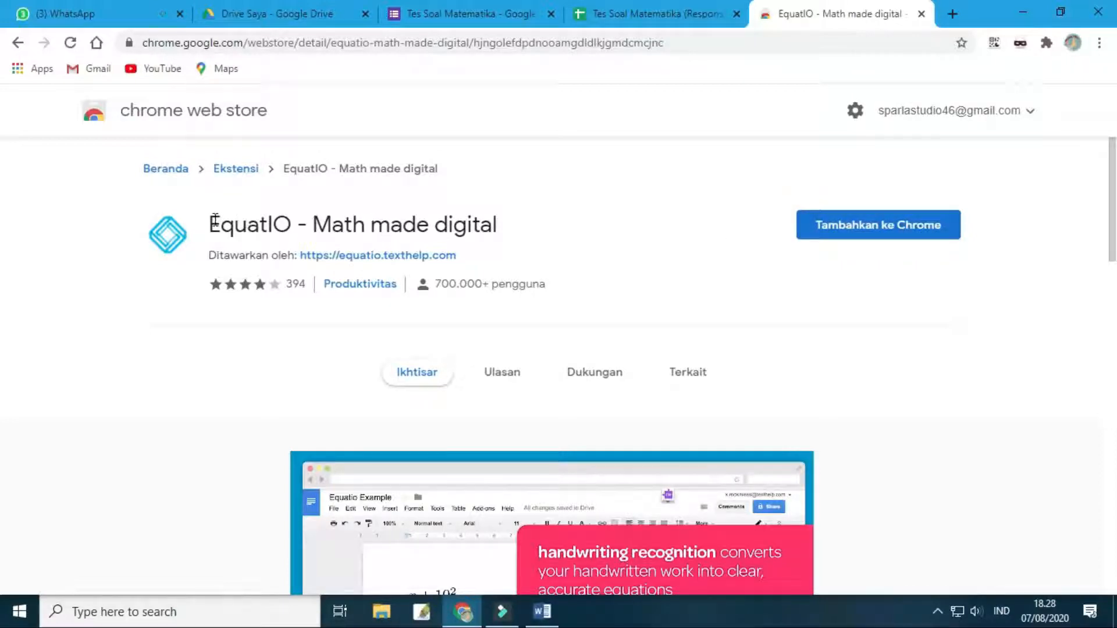
Install the "EquatIO - Math made digital" extension in Chrome and dismiss the installation notice
{"action": "left_click_drag", "start_coordinate": [209, 224], "coordinate": [533, 234]}
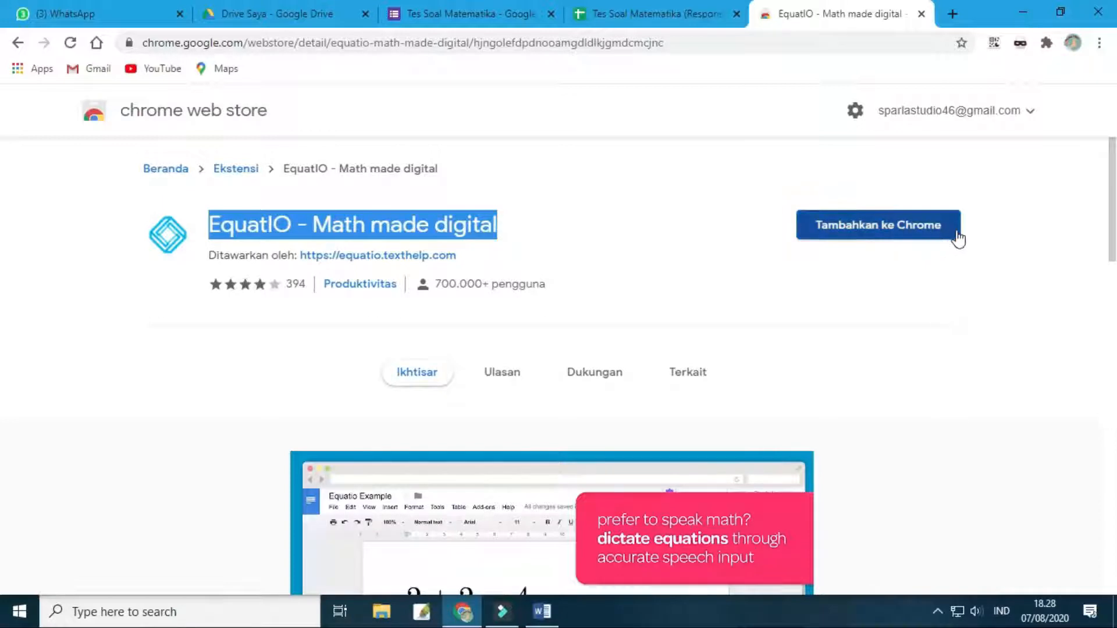
{"action": "left_click", "coordinate": [873, 233]}
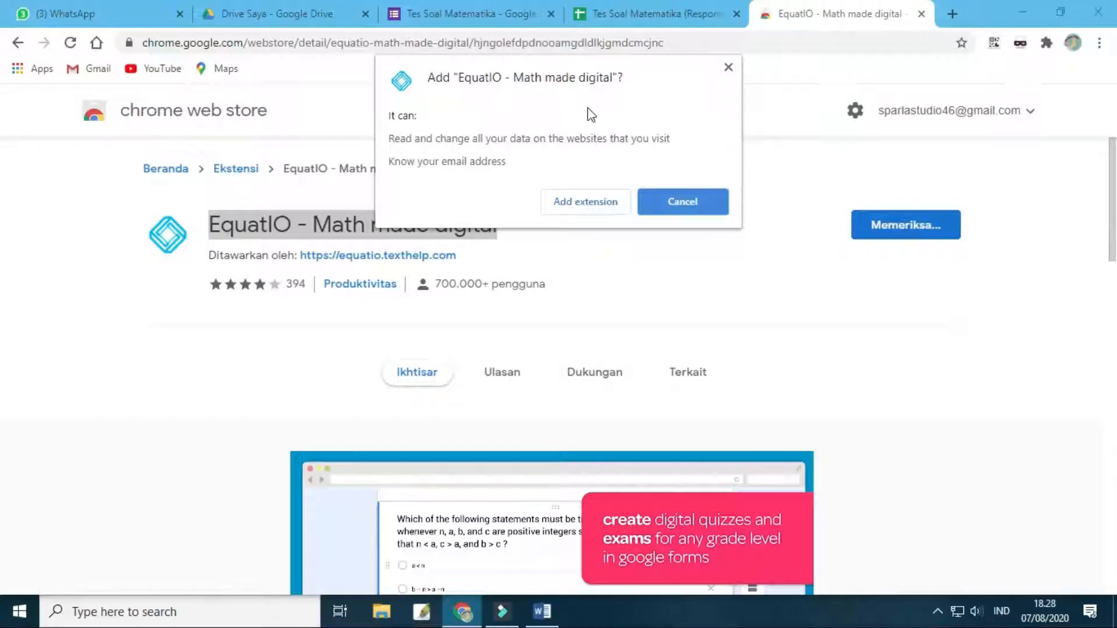
{"action": "left_click", "coordinate": [585, 202]}
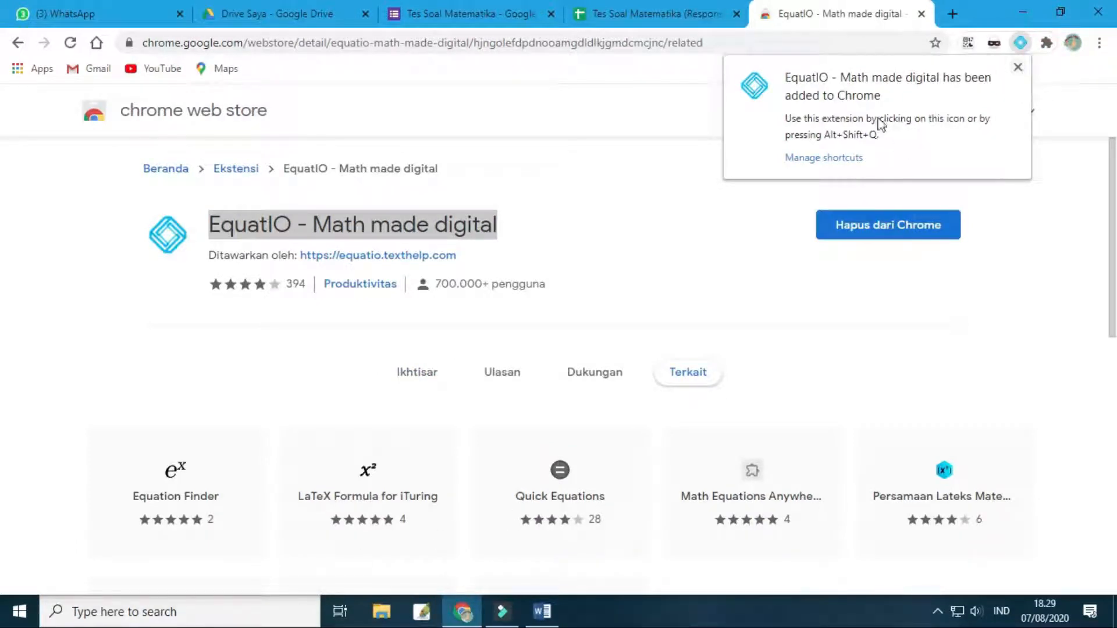
{"action": "left_click", "coordinate": [1018, 67]}
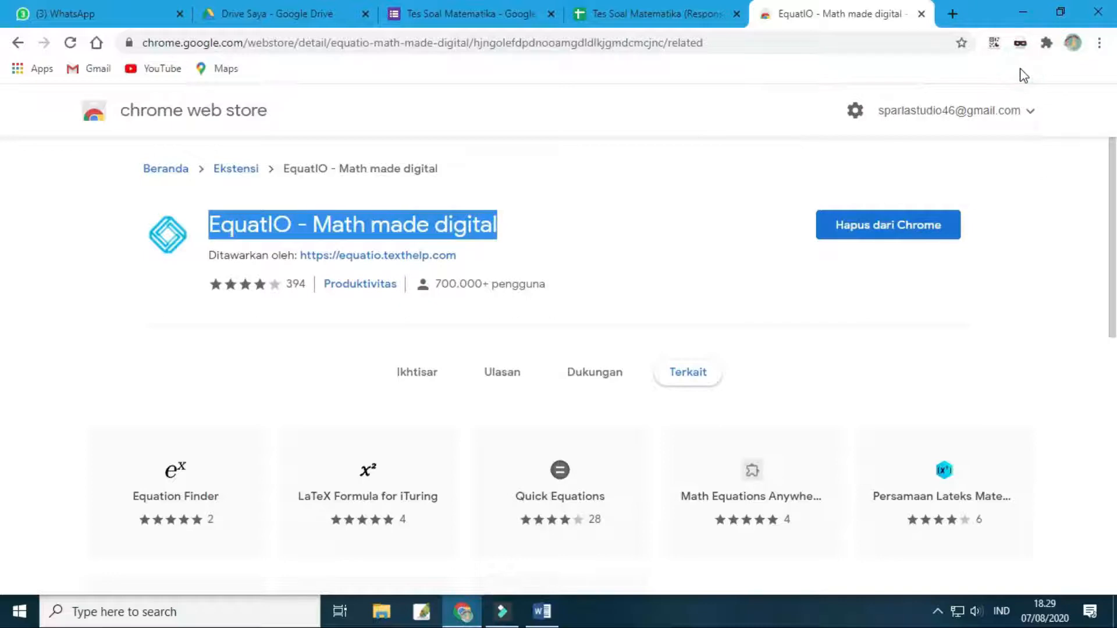
Check the browser's extensions list for EquatIO, and close the Chrome Web Store page to return to the form
{"action": "left_click", "coordinate": [1046, 44]}
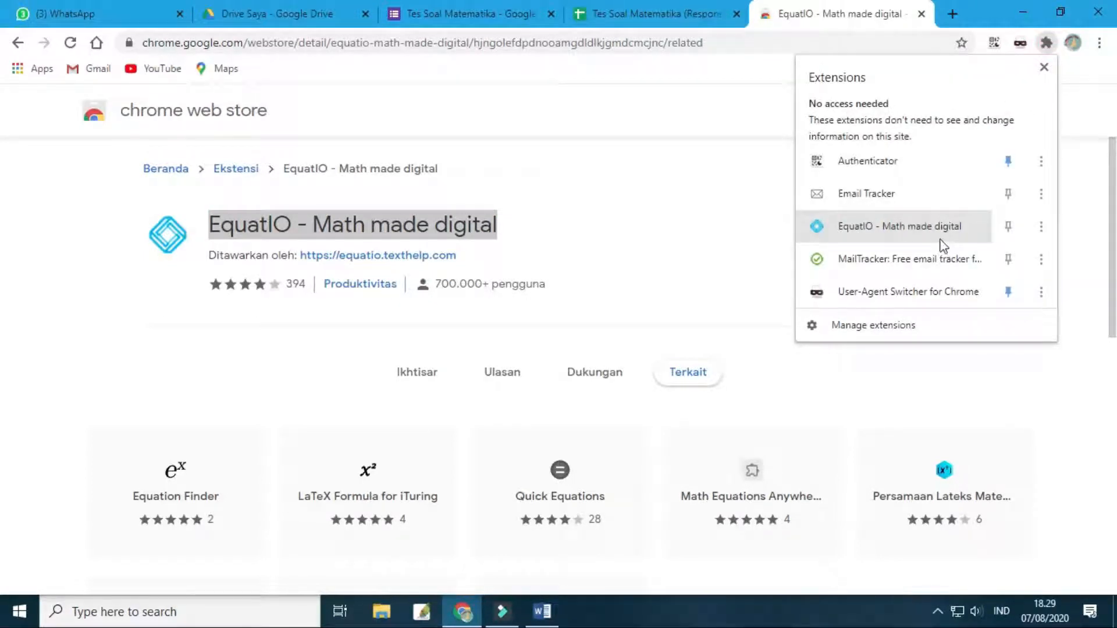
{"action": "left_click", "coordinate": [1044, 70]}
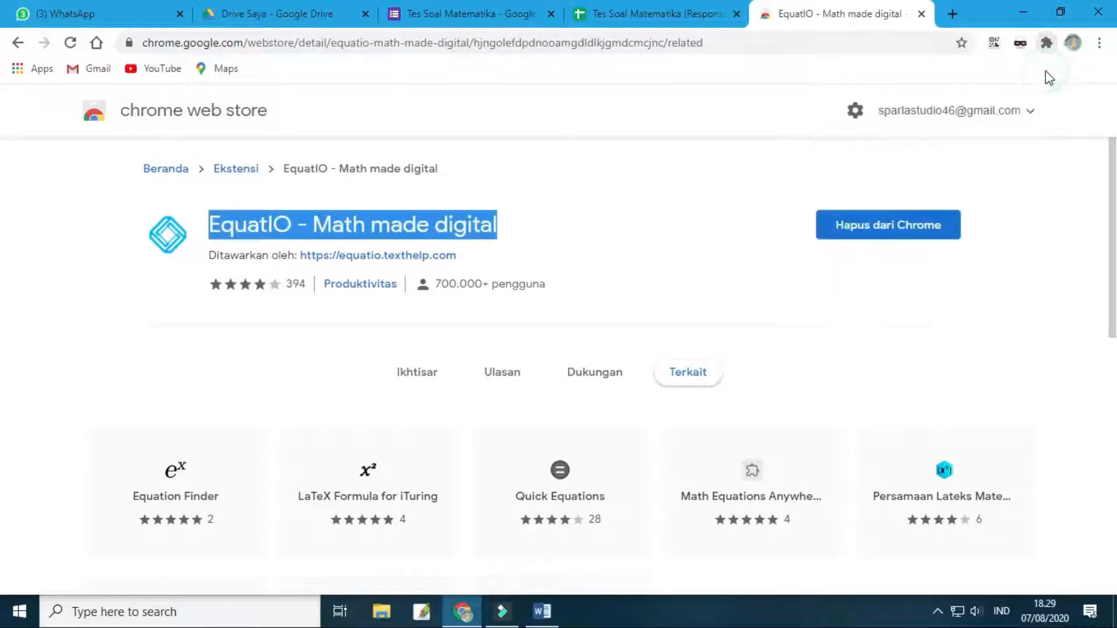
{"action": "left_click", "coordinate": [922, 15]}
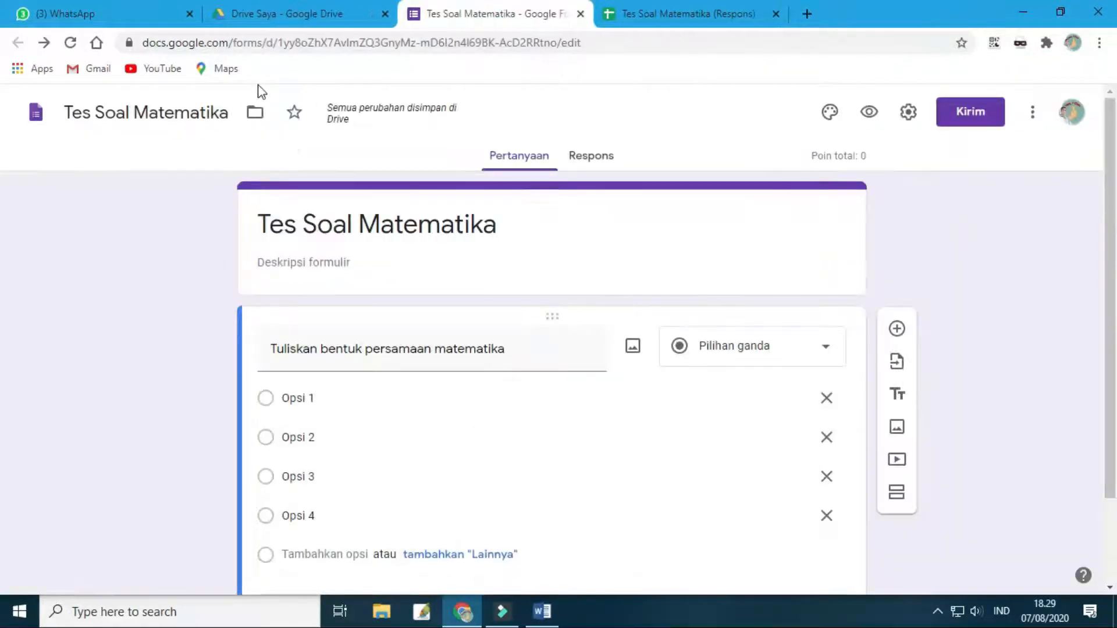
{"action": "left_click", "coordinate": [426, 275]}
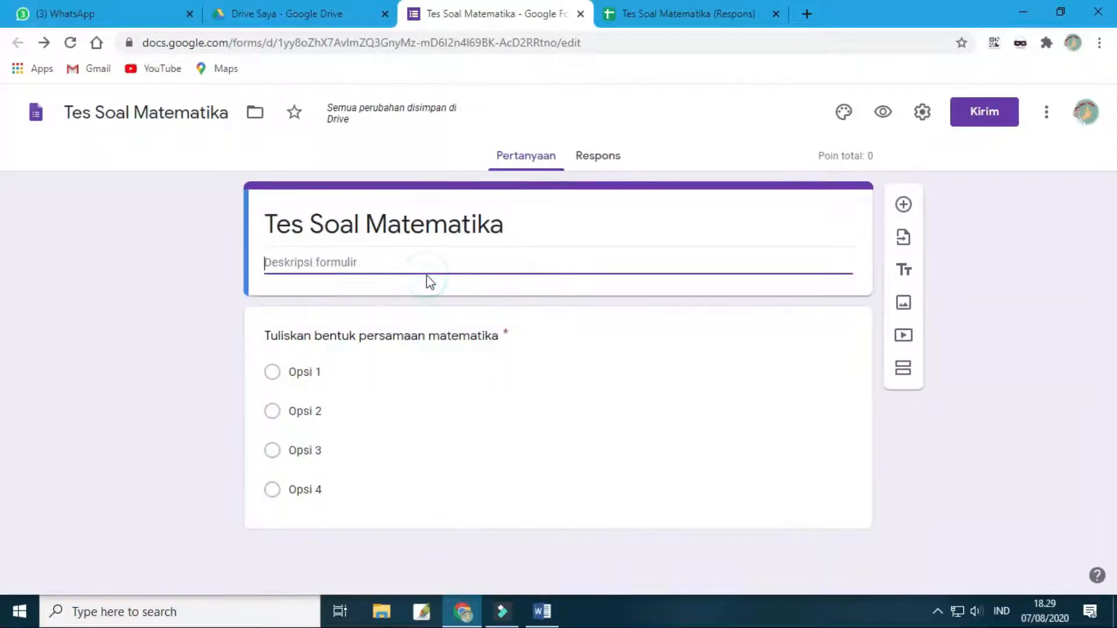
Reload the form and open EquatIO's Equation Editor for the "Tuliskan bentuk persamaan matematika" question
{"action": "left_click", "coordinate": [71, 42]}
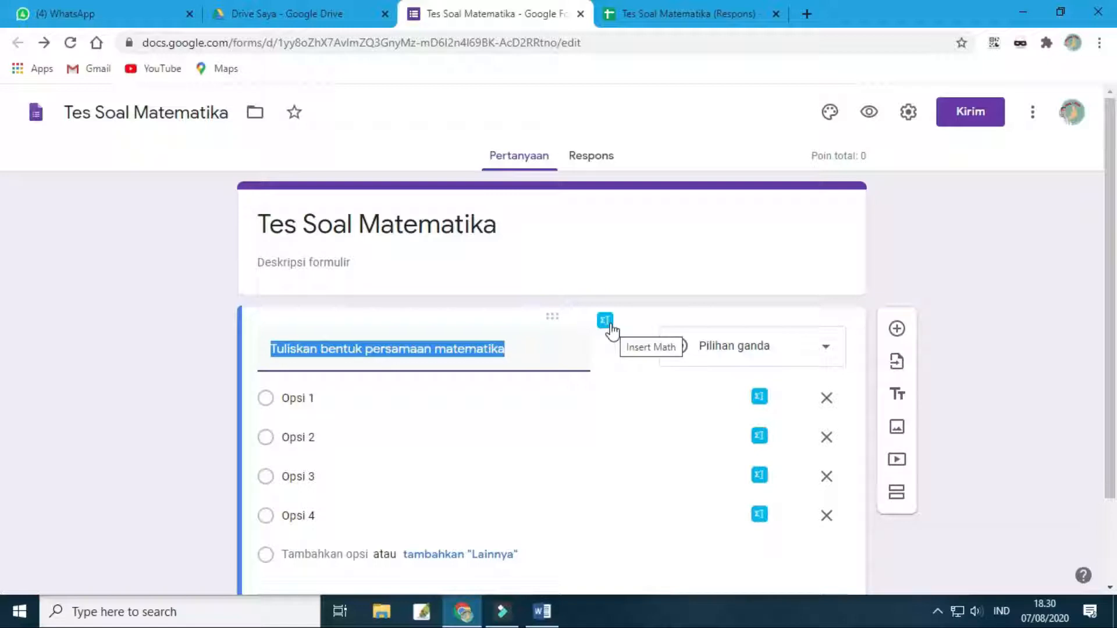
{"action": "left_click", "coordinate": [530, 350]}
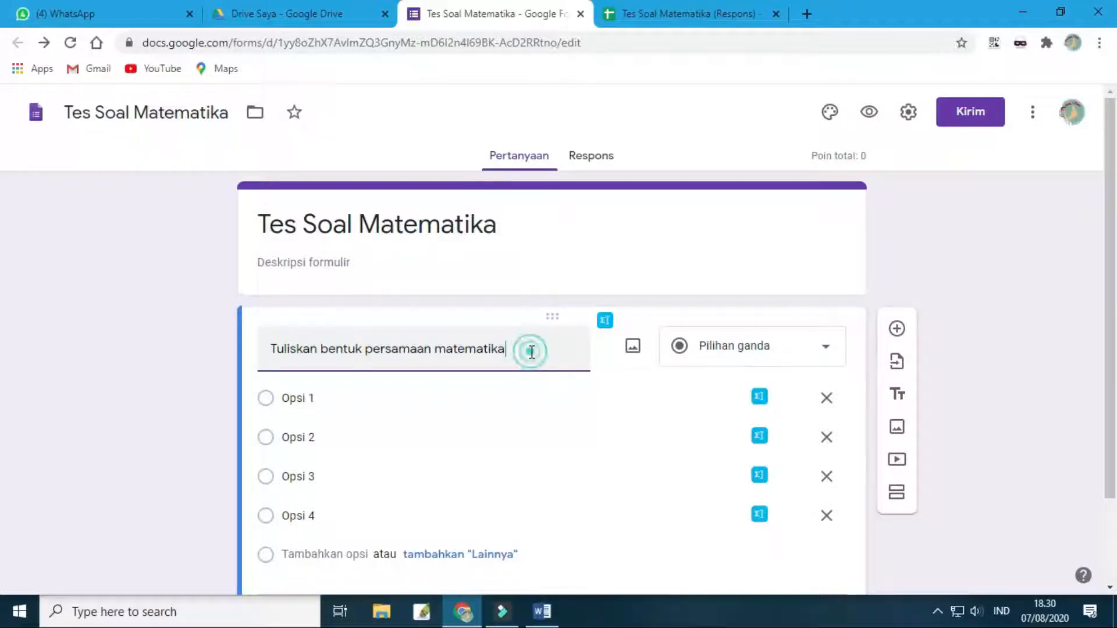
{"action": "left_click", "coordinate": [606, 321]}
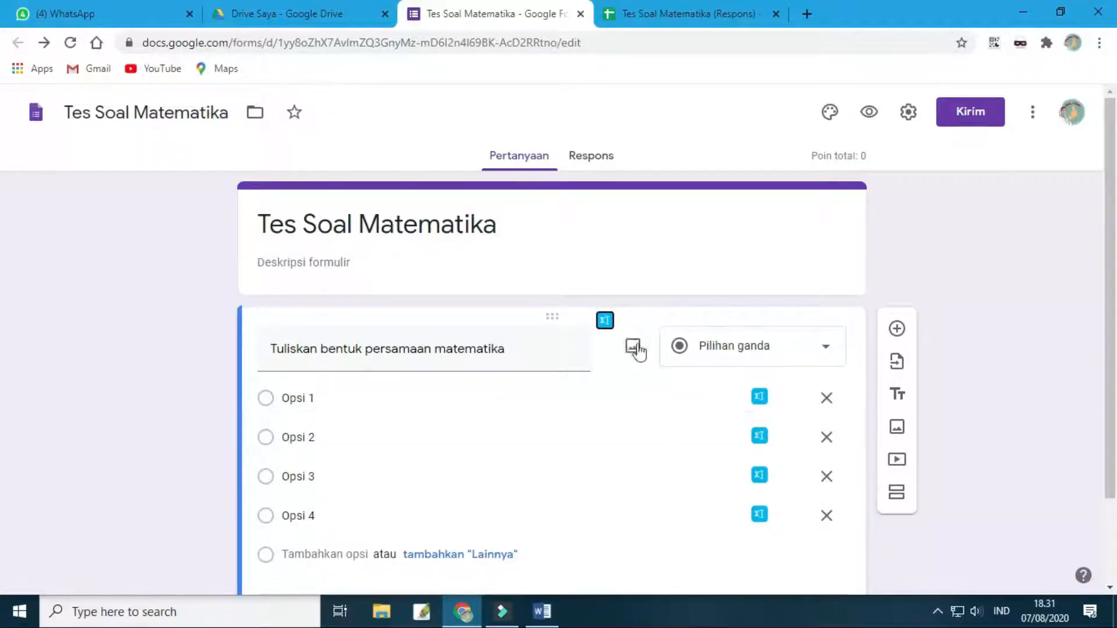
{"action": "left_click", "coordinate": [604, 322]}
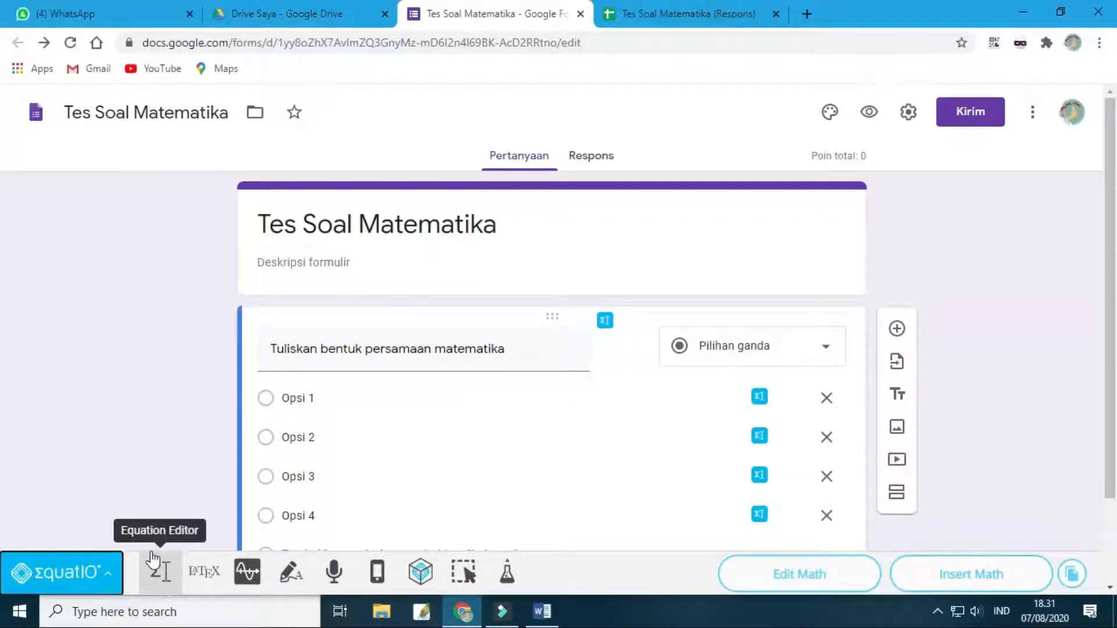
{"action": "left_click", "coordinate": [160, 582]}
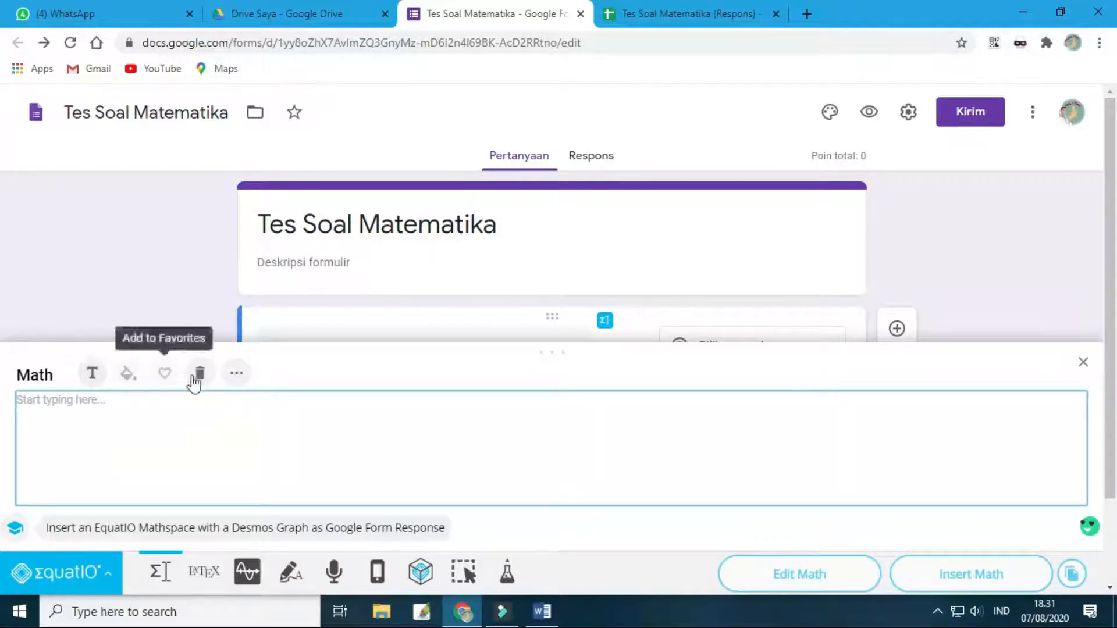
Add a square root with an a/b fraction template under it in the equation editor
{"action": "left_click", "coordinate": [238, 374]}
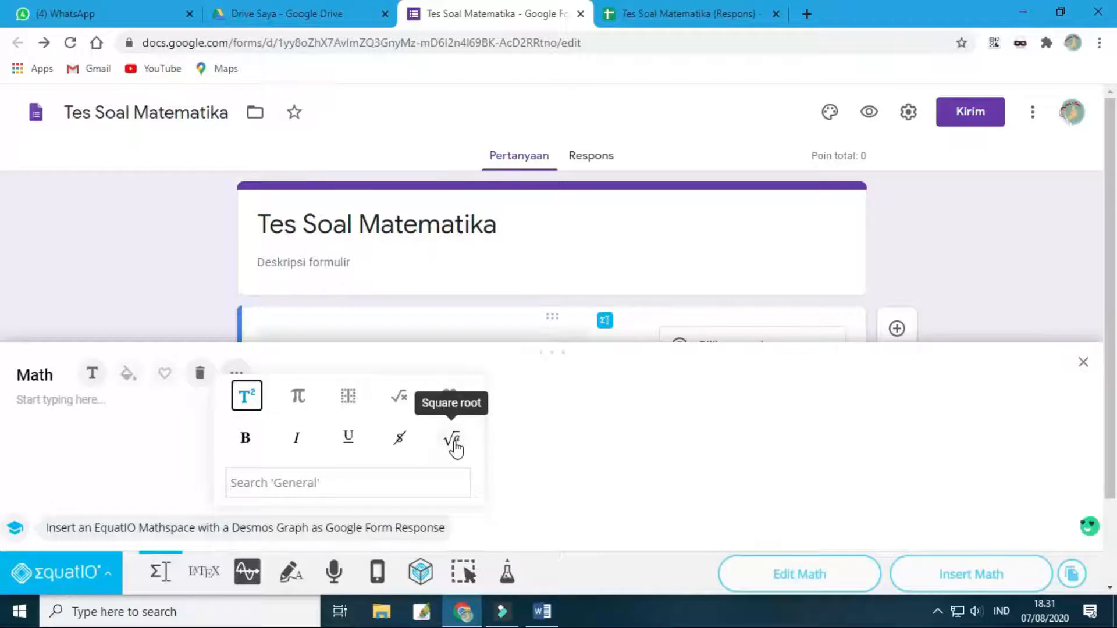
{"action": "left_click", "coordinate": [454, 442]}
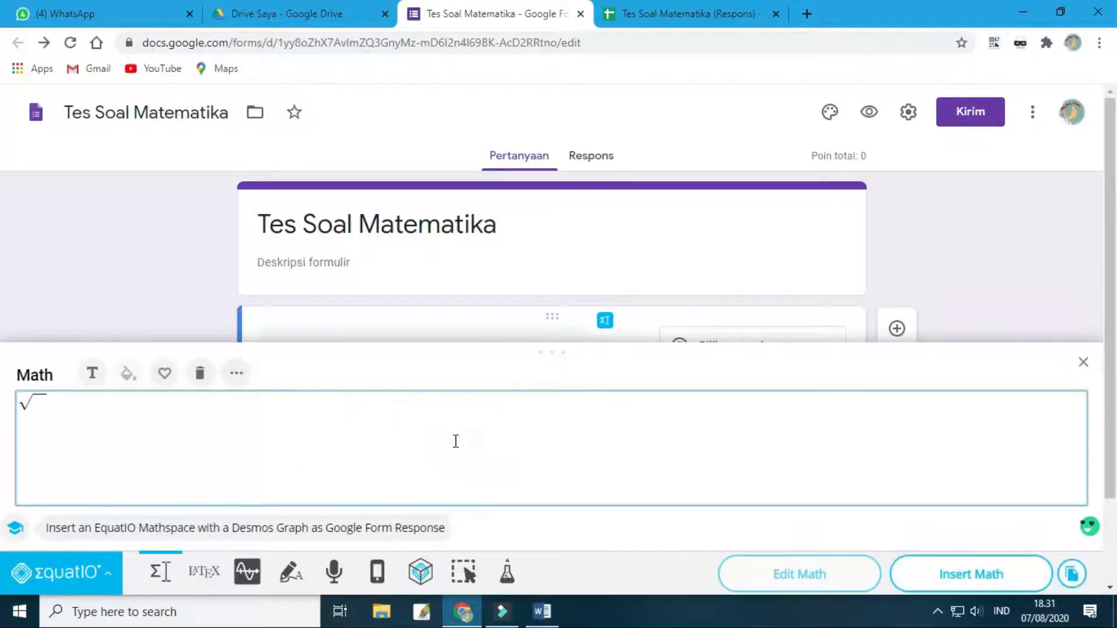
{"action": "left_click", "coordinate": [237, 374]}
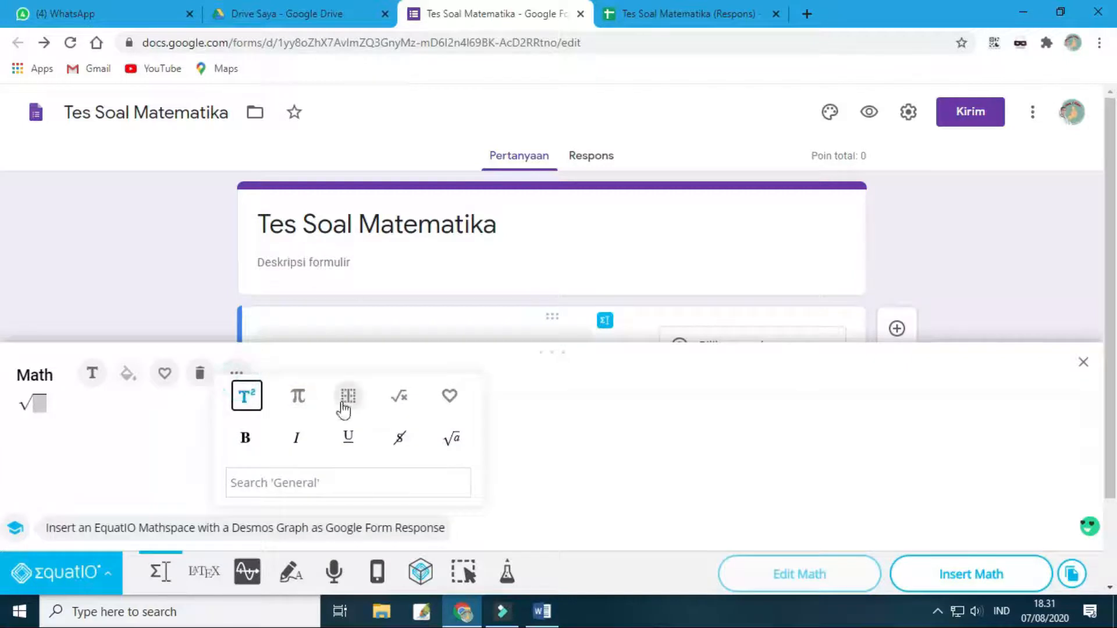
{"action": "left_click", "coordinate": [297, 397]}
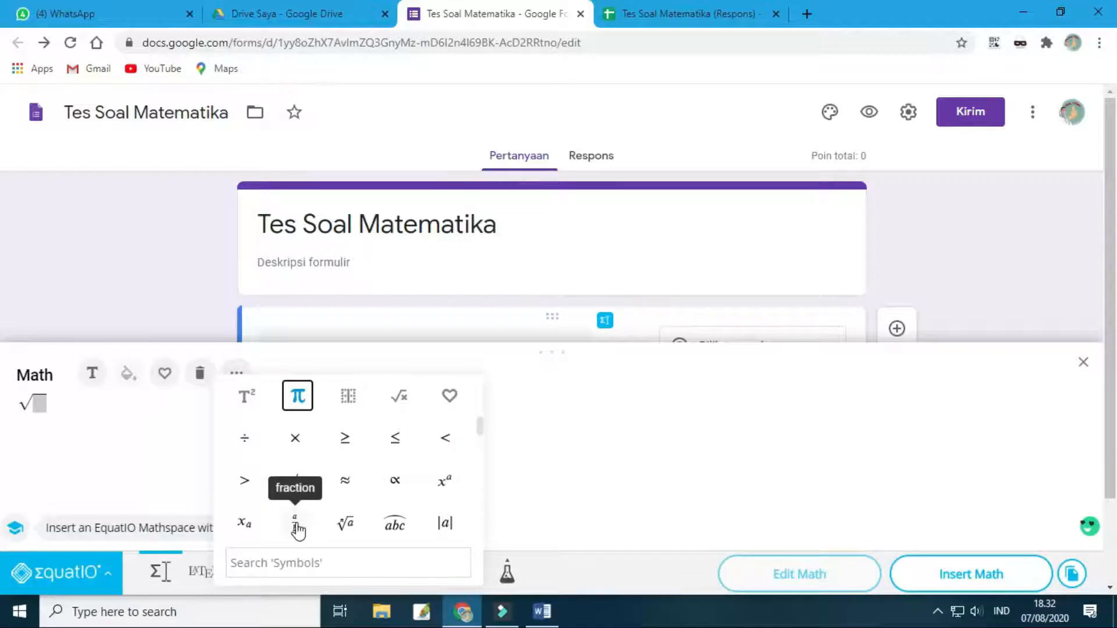
{"action": "scroll", "coordinate": [423, 465], "scroll_direction": "down", "scroll_amount": 5}
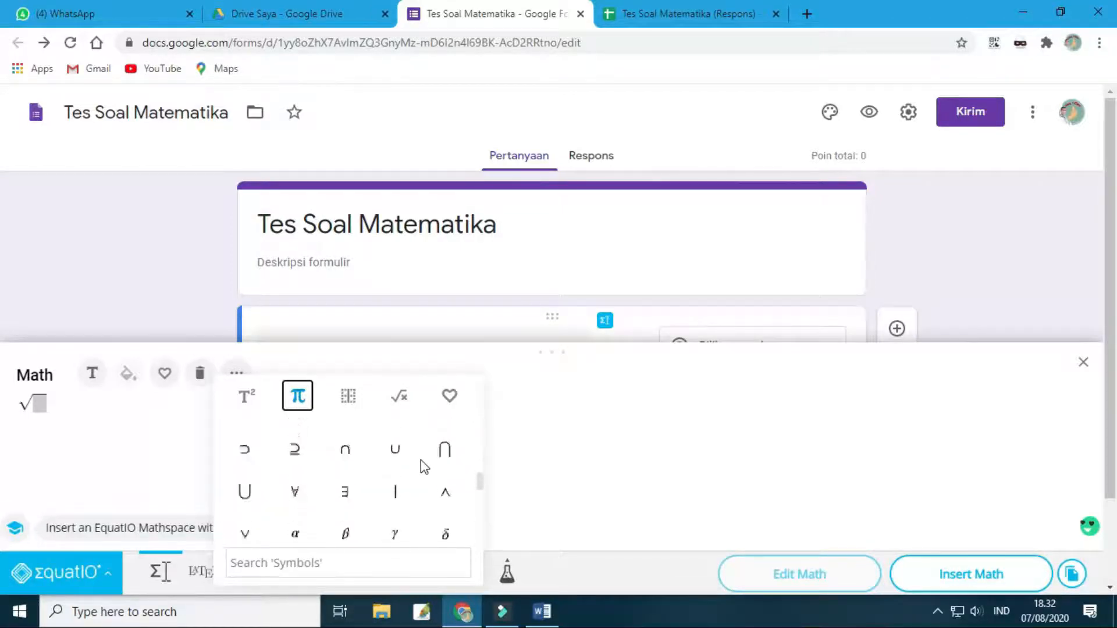
{"action": "scroll", "coordinate": [423, 465], "scroll_direction": "down", "scroll_amount": 4}
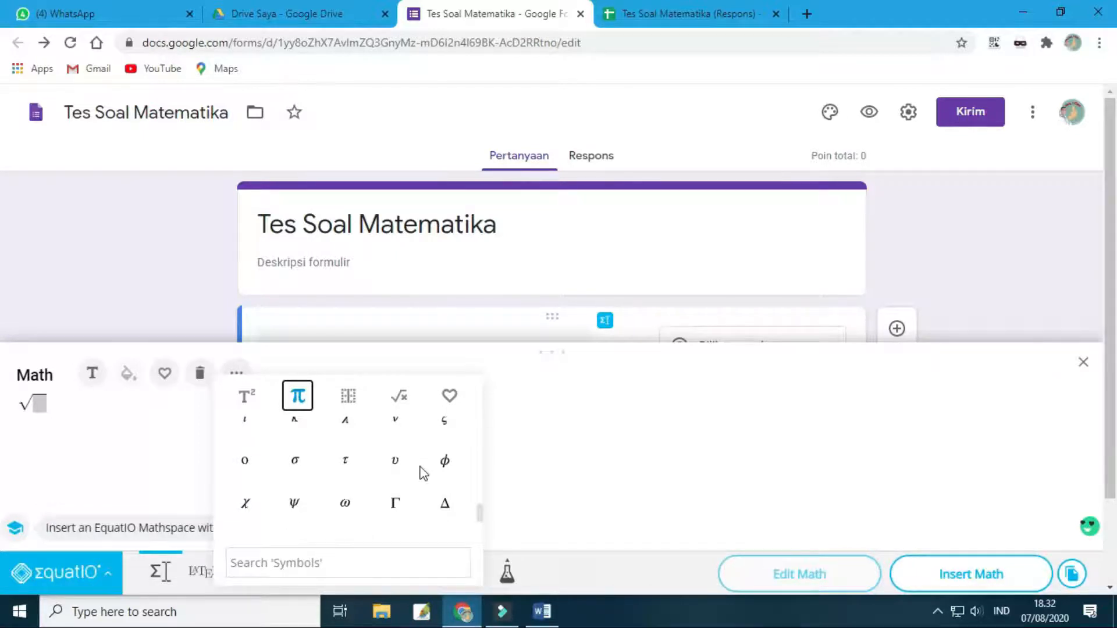
{"action": "scroll", "coordinate": [423, 472], "scroll_direction": "up", "scroll_amount": 5}
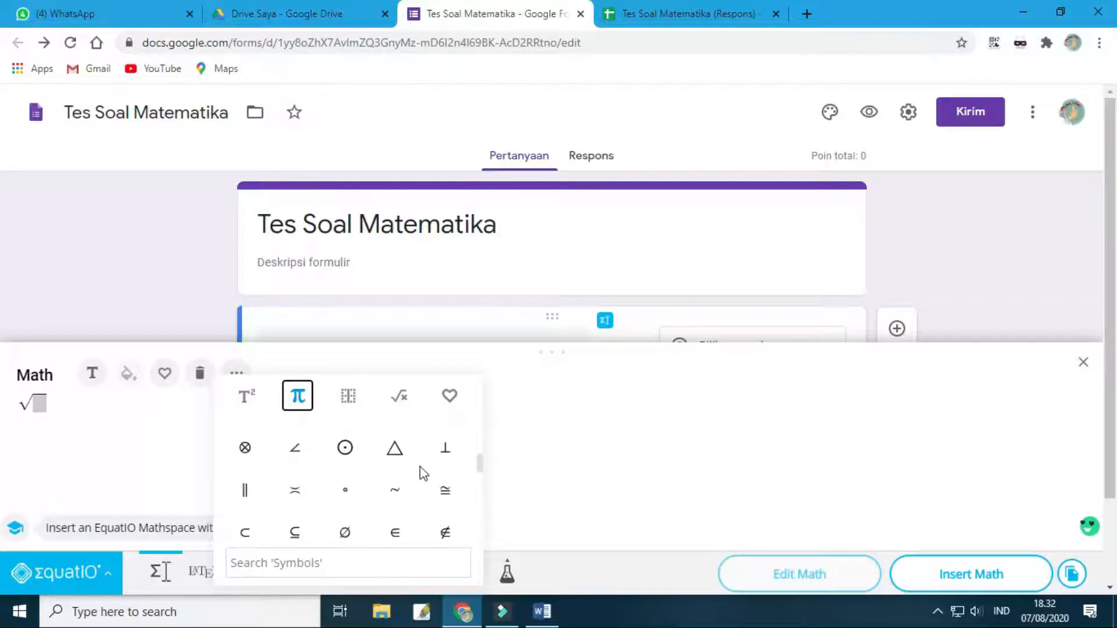
{"action": "scroll", "coordinate": [423, 472], "scroll_direction": "up", "scroll_amount": 4}
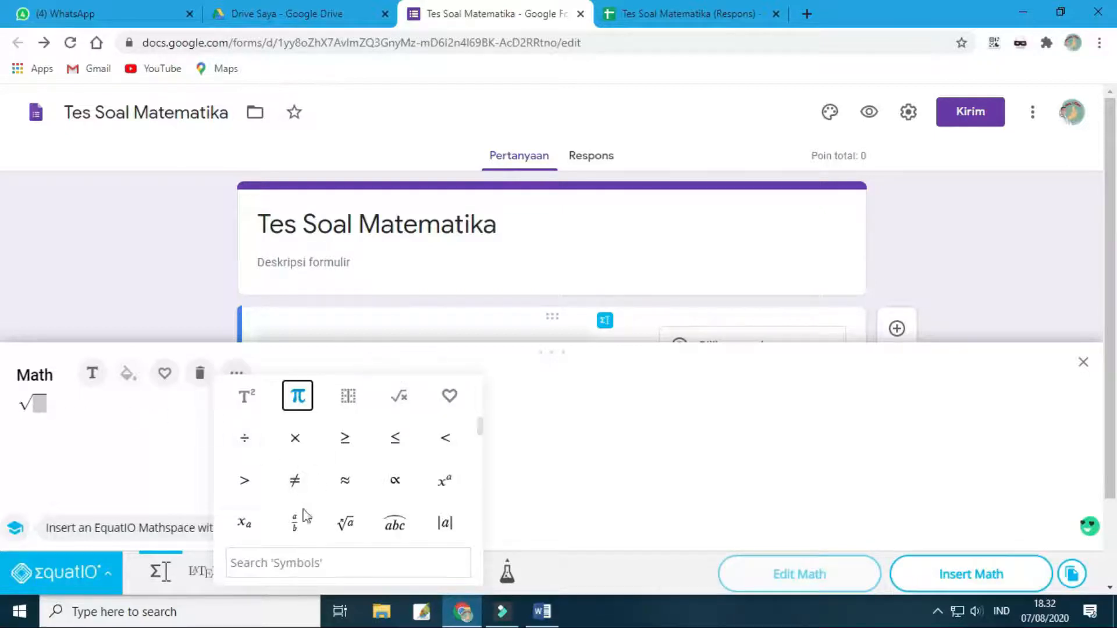
{"action": "left_click", "coordinate": [295, 524]}
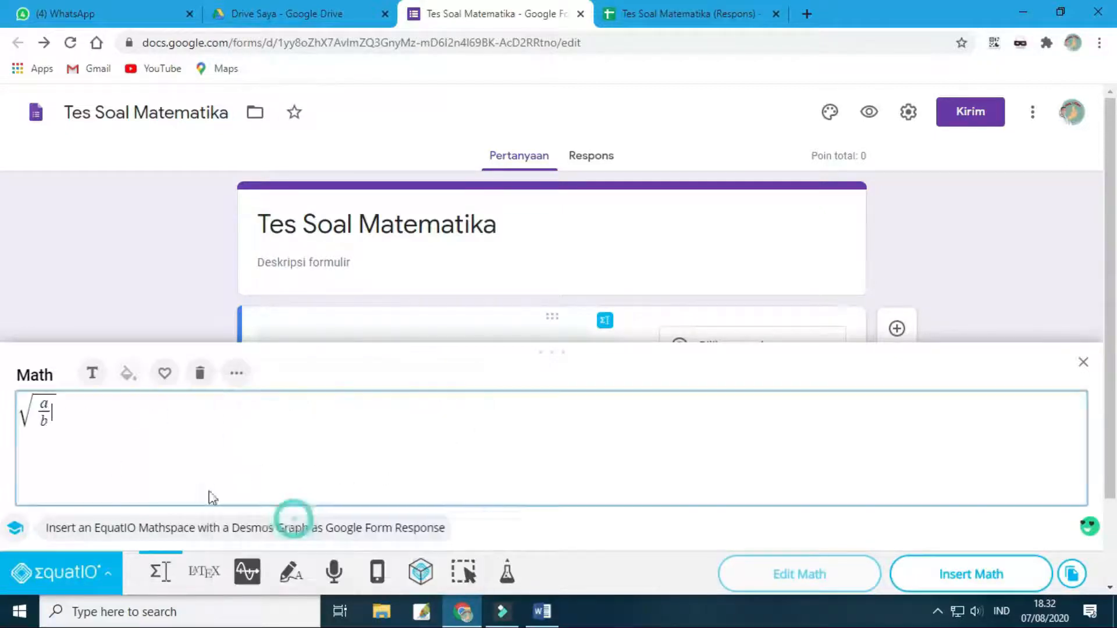
Set the fraction under the square root to numerator 1 and denominator 2
{"action": "left_click", "coordinate": [47, 406]}
{"action": "double_click", "coordinate": [46, 403]}
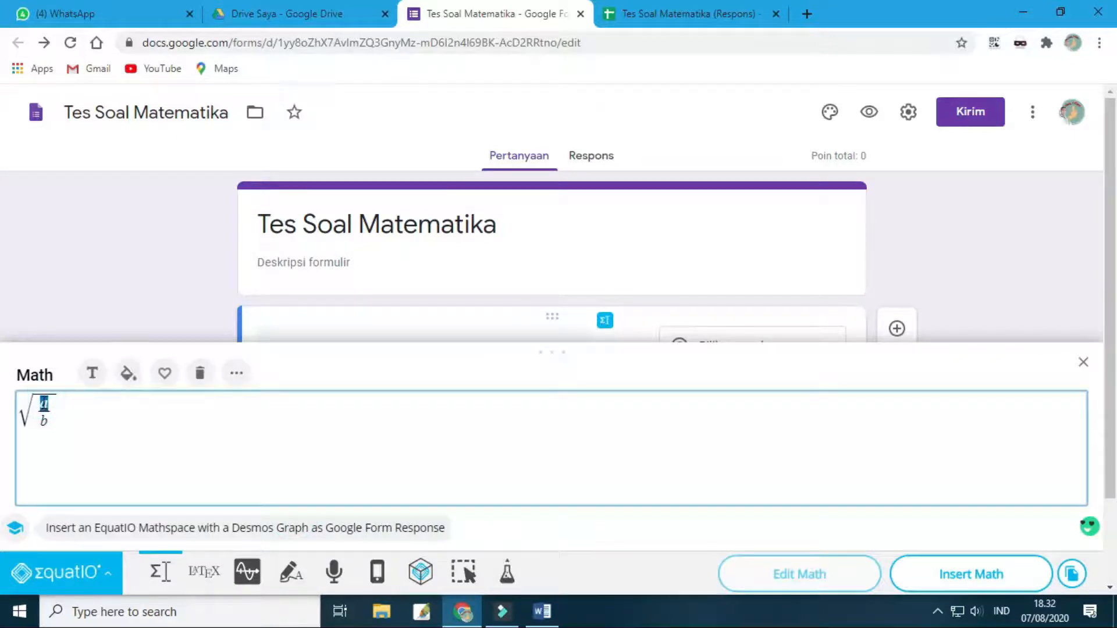
{"action": "type", "text": "1"}
{"action": "double_click", "coordinate": [43, 420]}
{"action": "type", "text": "2"}
Examine the symbols, ready-made formulas, layout templates and general formatting options that EquatIO offers
{"action": "left_click", "coordinate": [236, 373]}
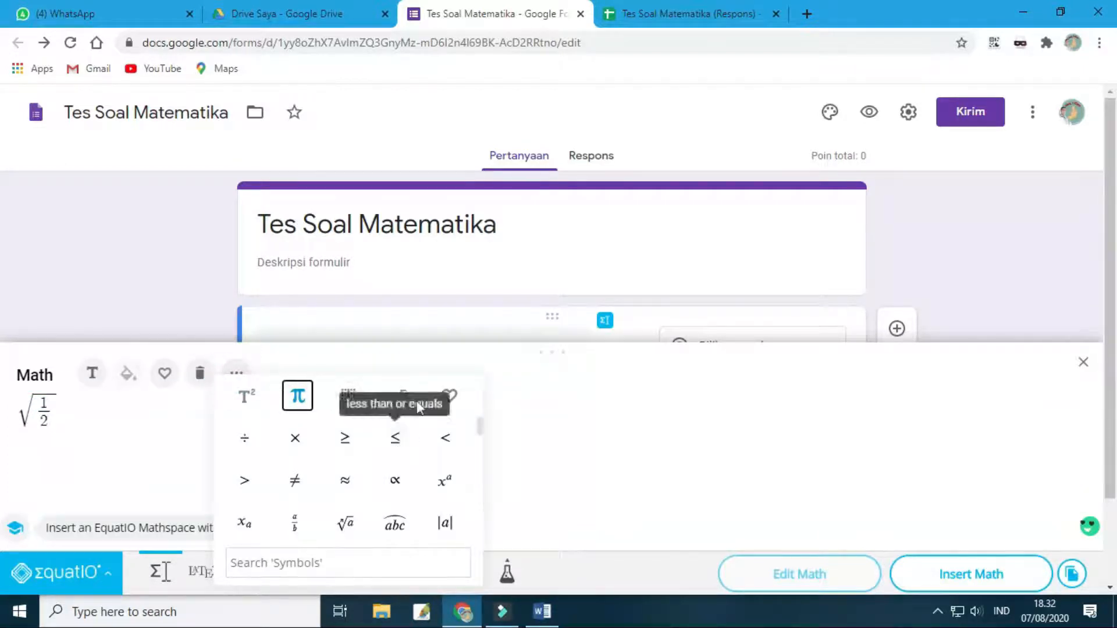
{"action": "scroll", "coordinate": [451, 465], "scroll_direction": "down", "scroll_amount": 3}
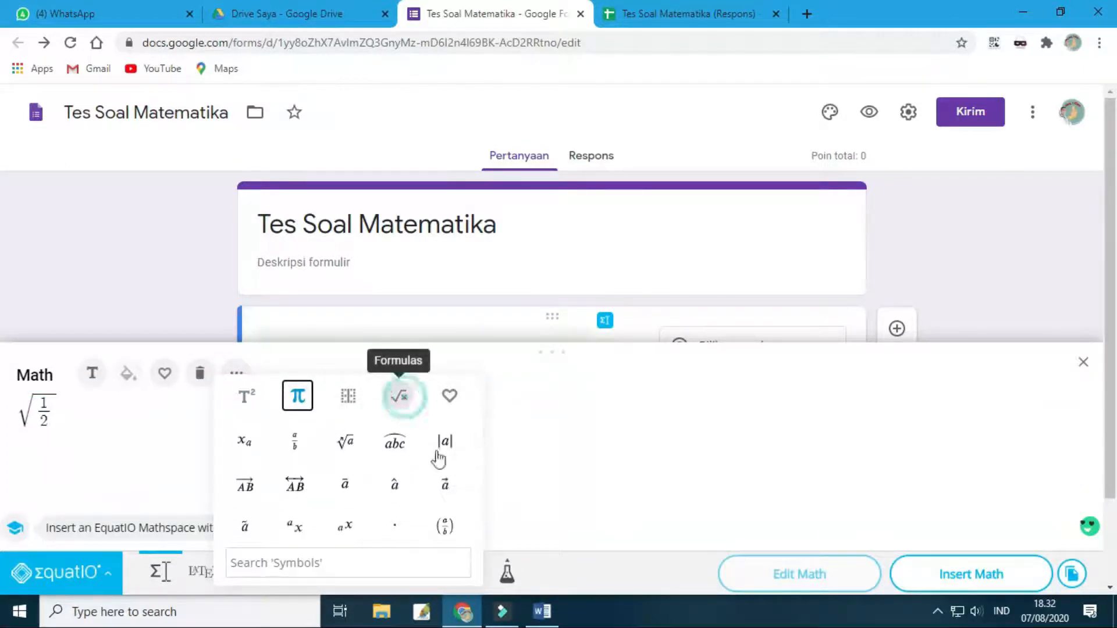
{"action": "left_click", "coordinate": [399, 397]}
{"action": "scroll", "coordinate": [388, 461], "scroll_direction": "down", "scroll_amount": 5}
{"action": "scroll", "coordinate": [388, 462], "scroll_direction": "down", "scroll_amount": 4}
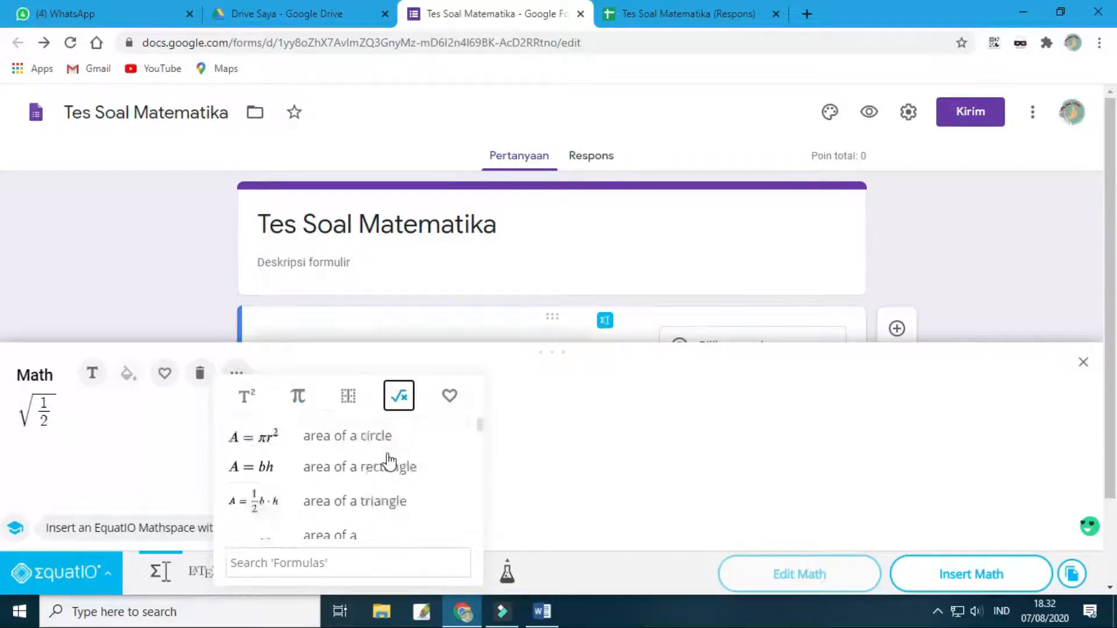
{"action": "scroll", "coordinate": [371, 494], "scroll_direction": "down", "scroll_amount": 3}
{"action": "scroll", "coordinate": [371, 494], "scroll_direction": "down", "scroll_amount": 5}
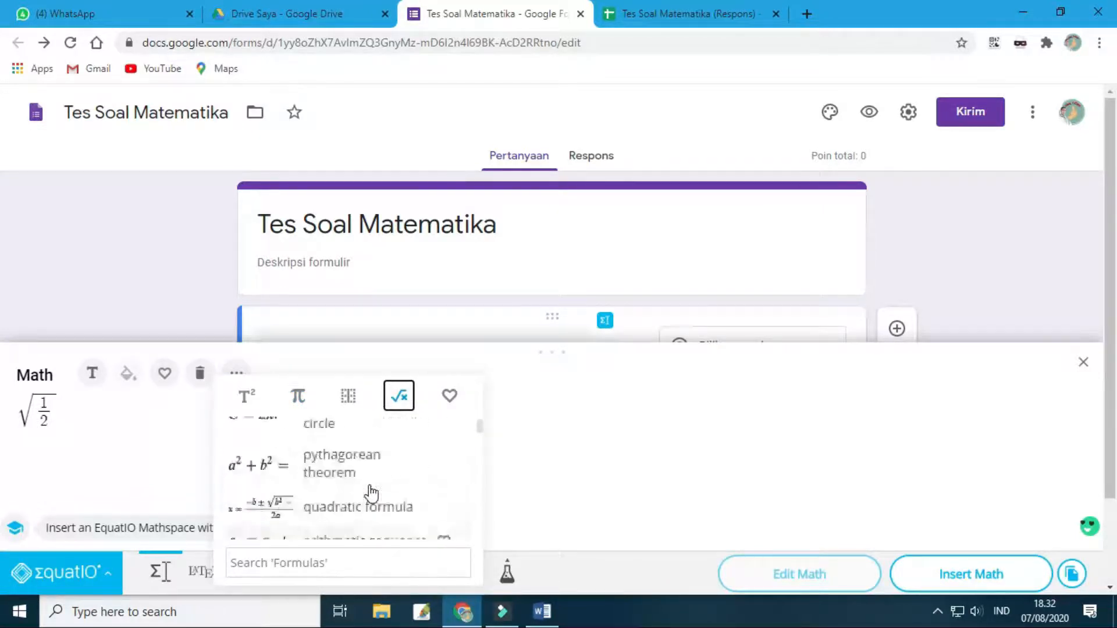
{"action": "left_click", "coordinate": [357, 398]}
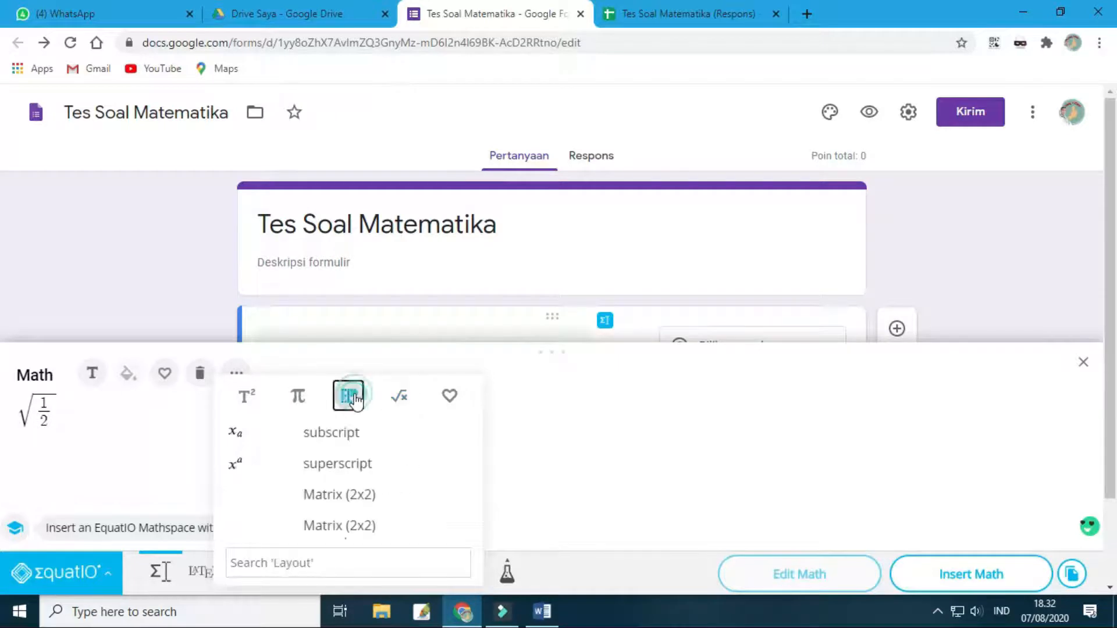
{"action": "left_click", "coordinate": [297, 400]}
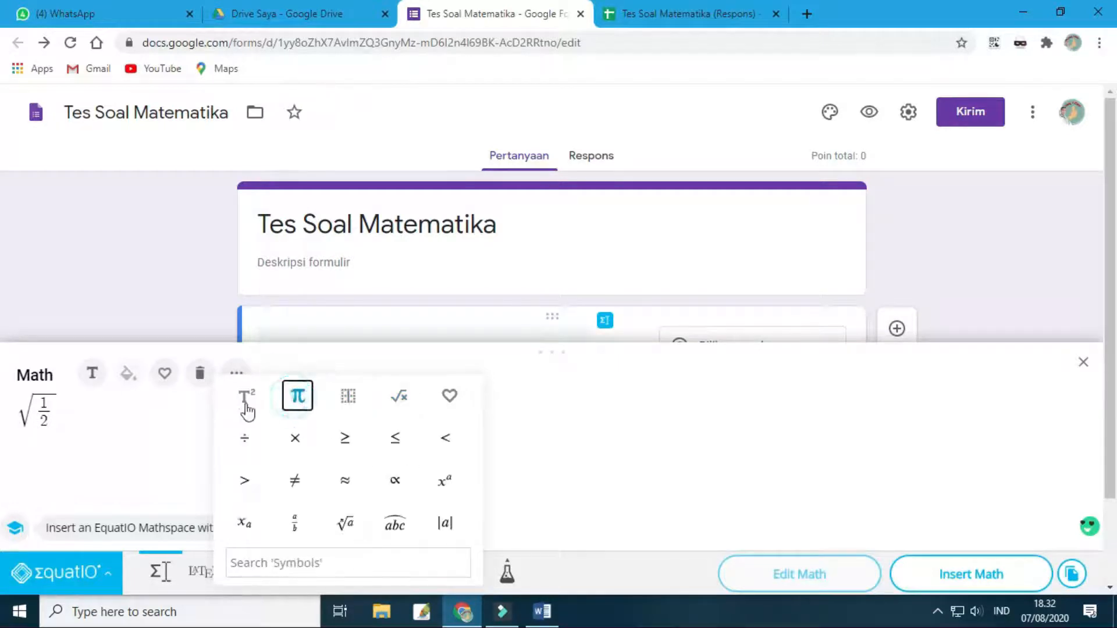
{"action": "left_click", "coordinate": [245, 406]}
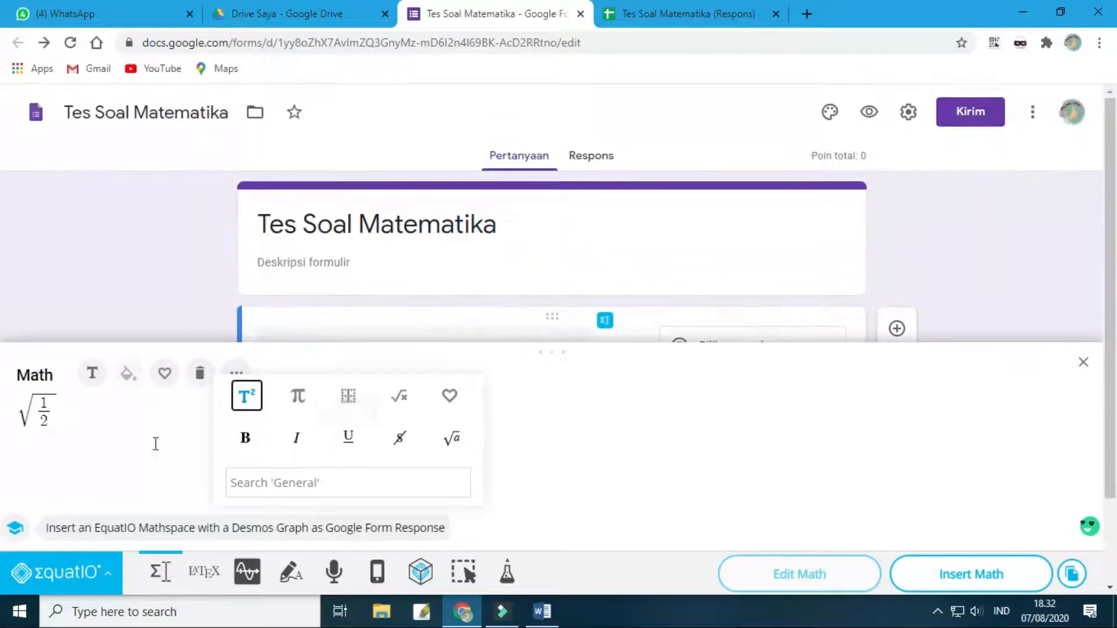
Insert the square root of 1/2 into the "Tuliskan bentuk persamaan matematika" question and select the inserted formula image
{"action": "left_click", "coordinate": [149, 445]}
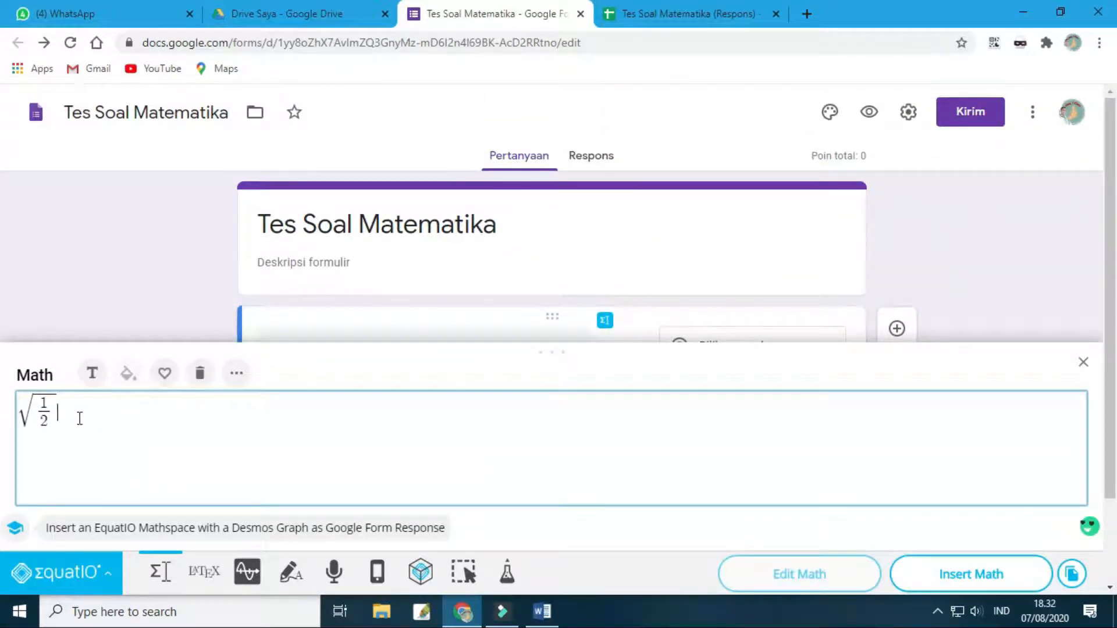
{"action": "left_click", "coordinate": [979, 581]}
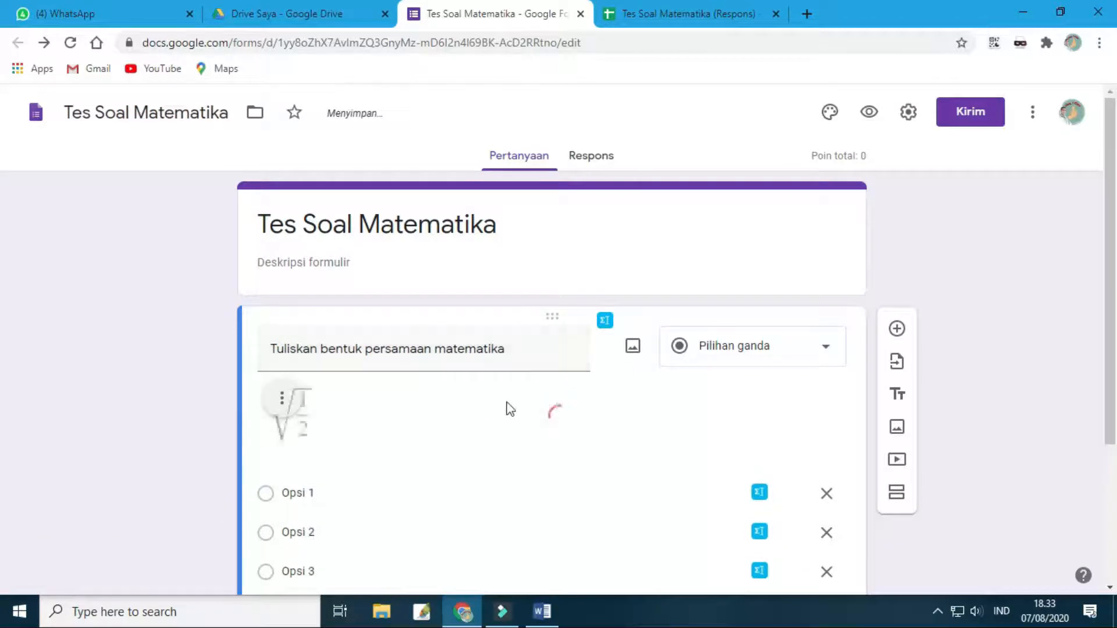
{"action": "left_click", "coordinate": [290, 433]}
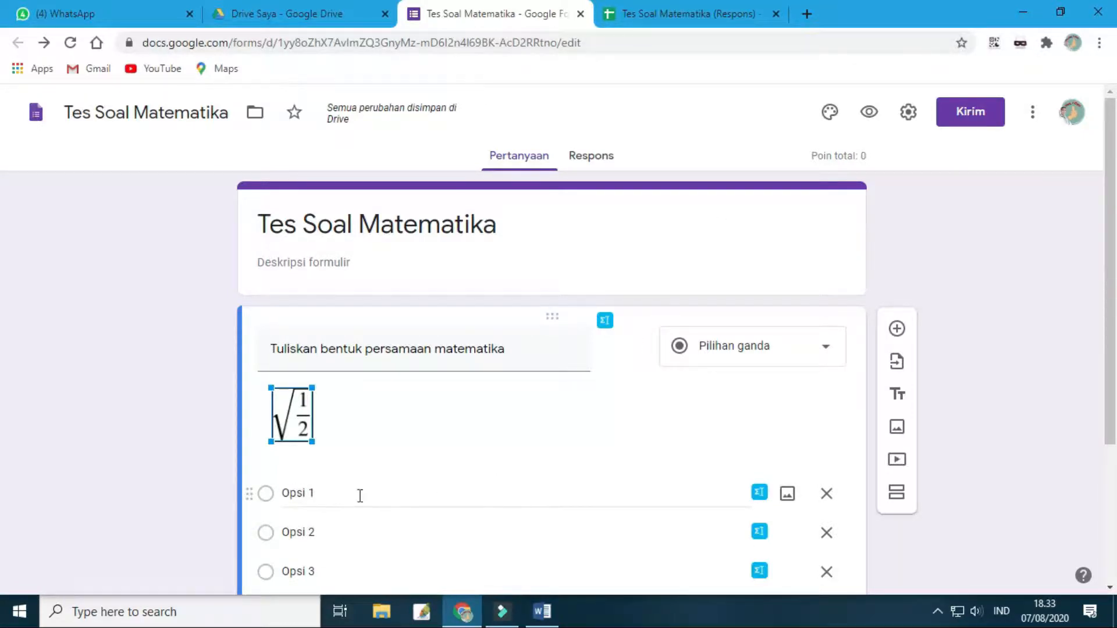
Start a formula for the answer Opsi 1, replacing the previous expression in the equation editor with an nth-root template
{"action": "scroll", "coordinate": [686, 456], "scroll_direction": "down", "scroll_amount": 3}
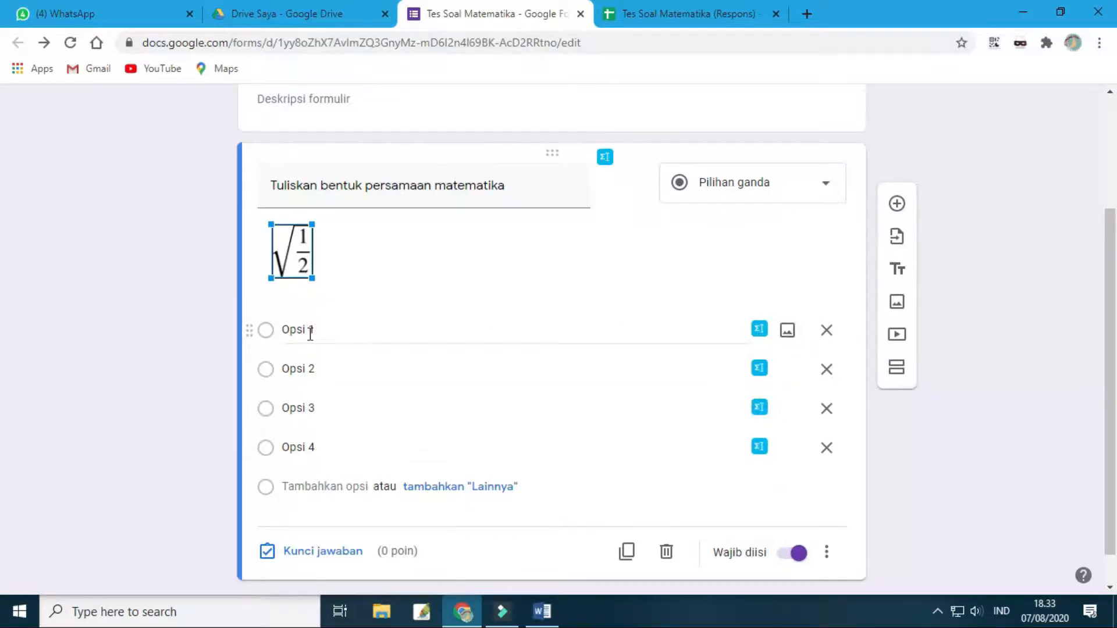
{"action": "left_click", "coordinate": [759, 329]}
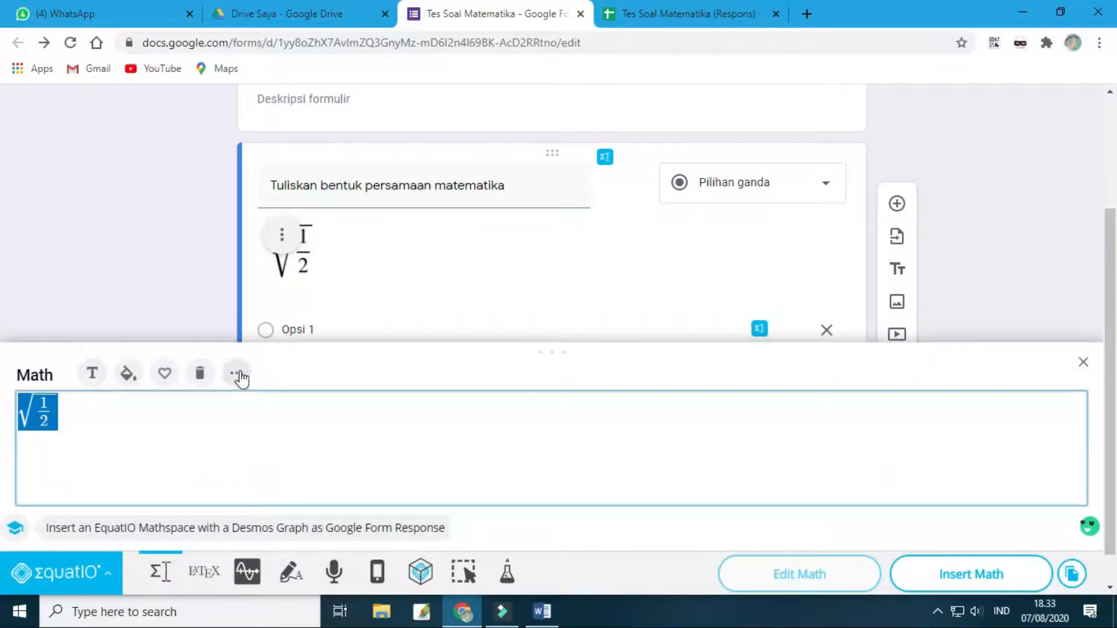
{"action": "key", "text": "BackSpace"}
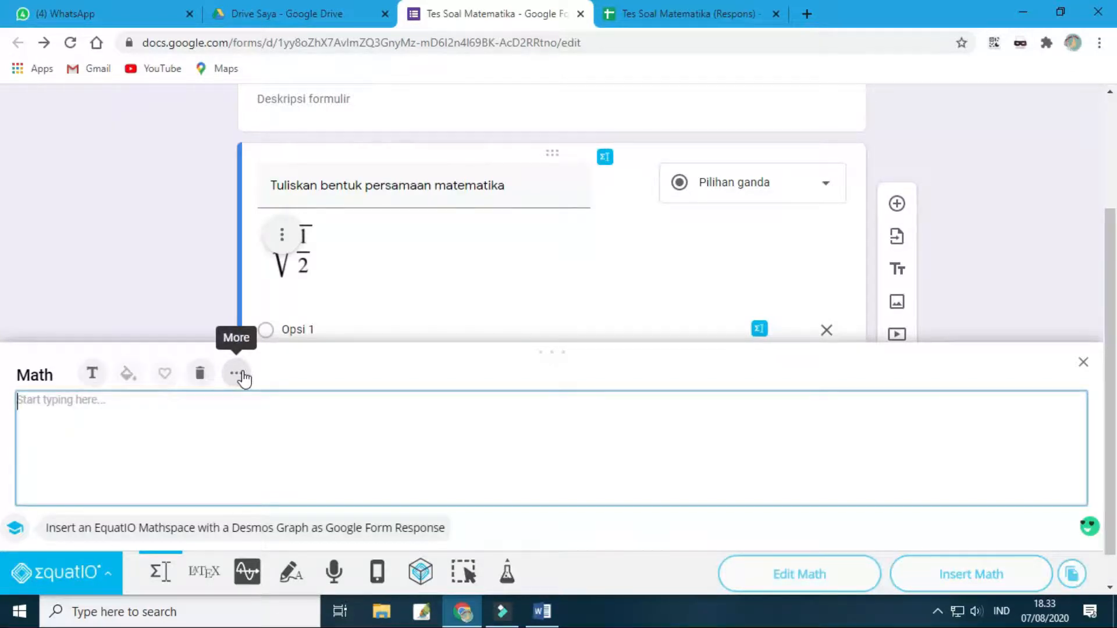
{"action": "left_click", "coordinate": [242, 377]}
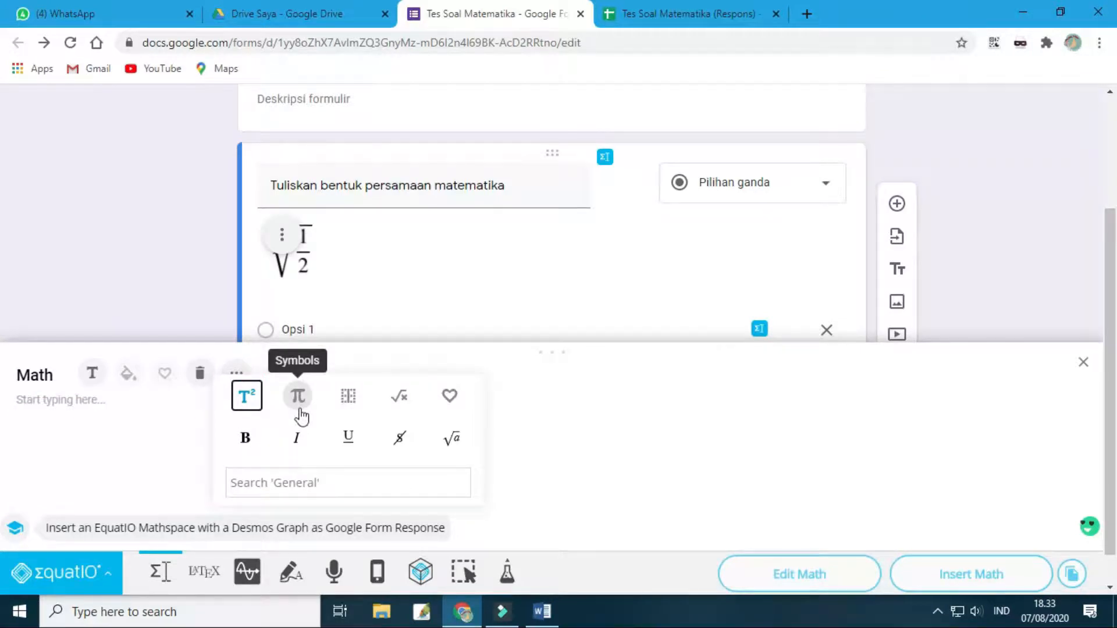
{"action": "scroll", "coordinate": [301, 417], "scroll_direction": "down", "scroll_amount": 1}
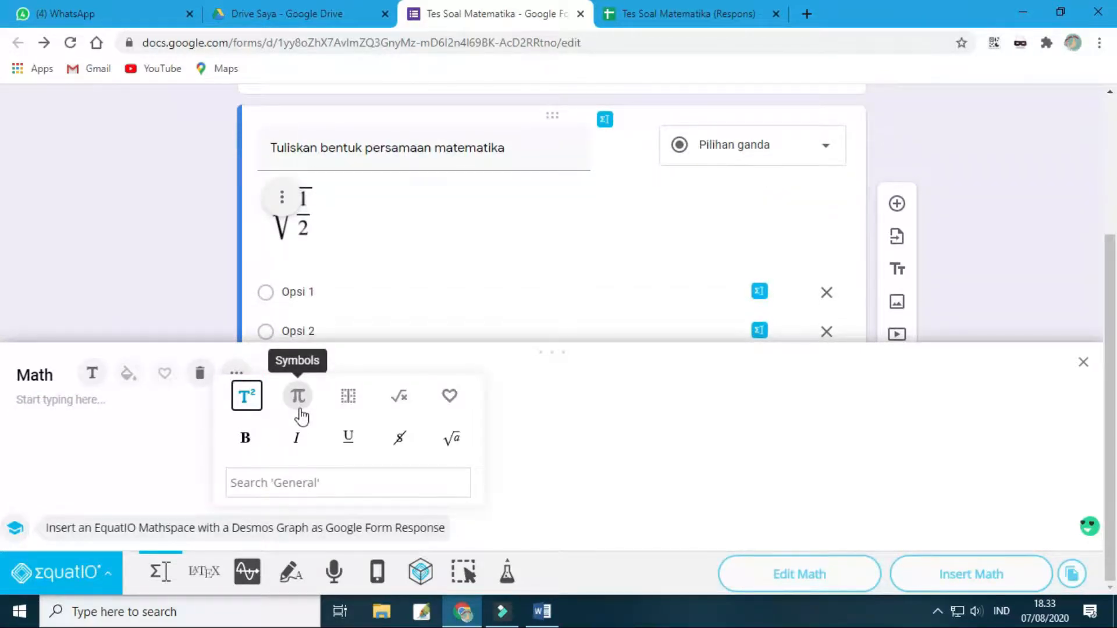
{"action": "left_click", "coordinate": [301, 408]}
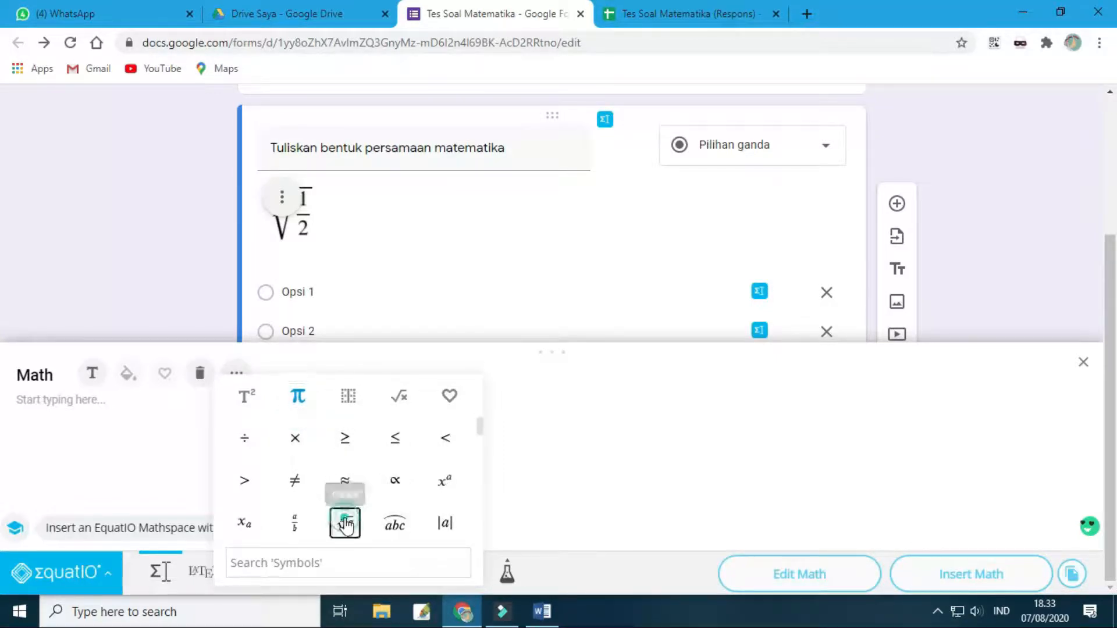
{"action": "left_click", "coordinate": [344, 523]}
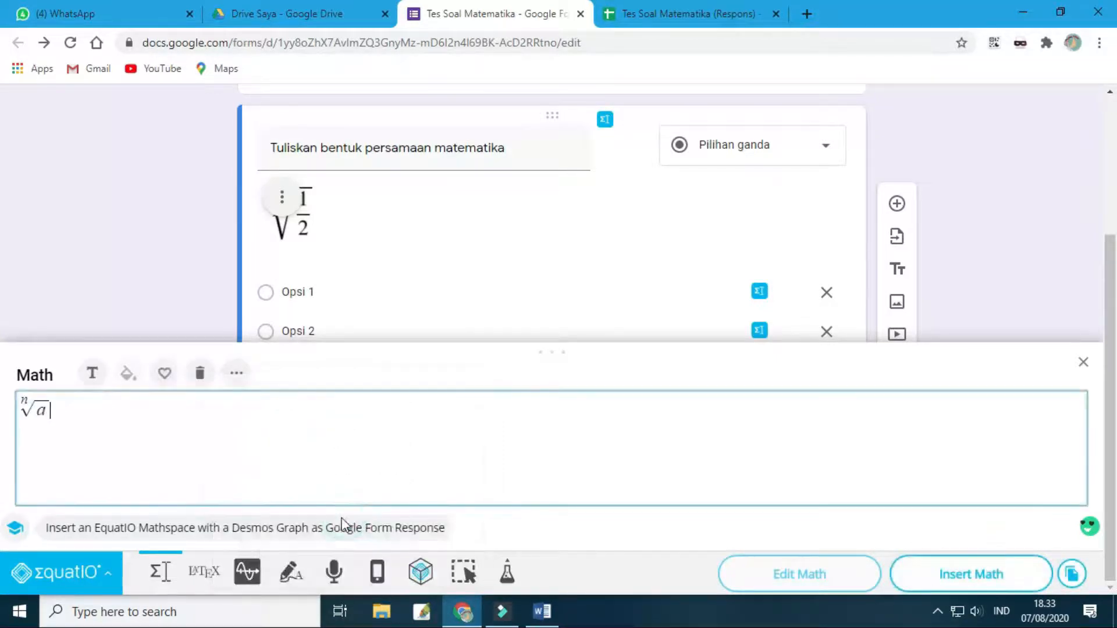
Set the root's index to 3 and its radicand to 27, and insert the formula into Opsi 1
{"action": "double_click", "coordinate": [25, 401]}
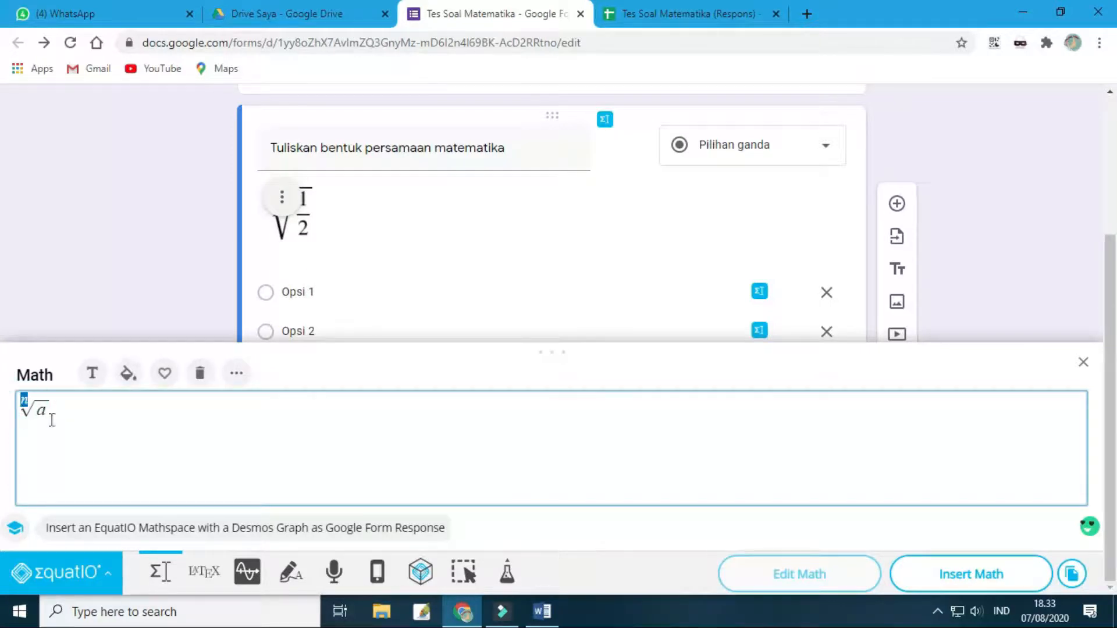
{"action": "type", "text": "3"}
{"action": "double_click", "coordinate": [40, 410]}
{"action": "type", "text": "27"}
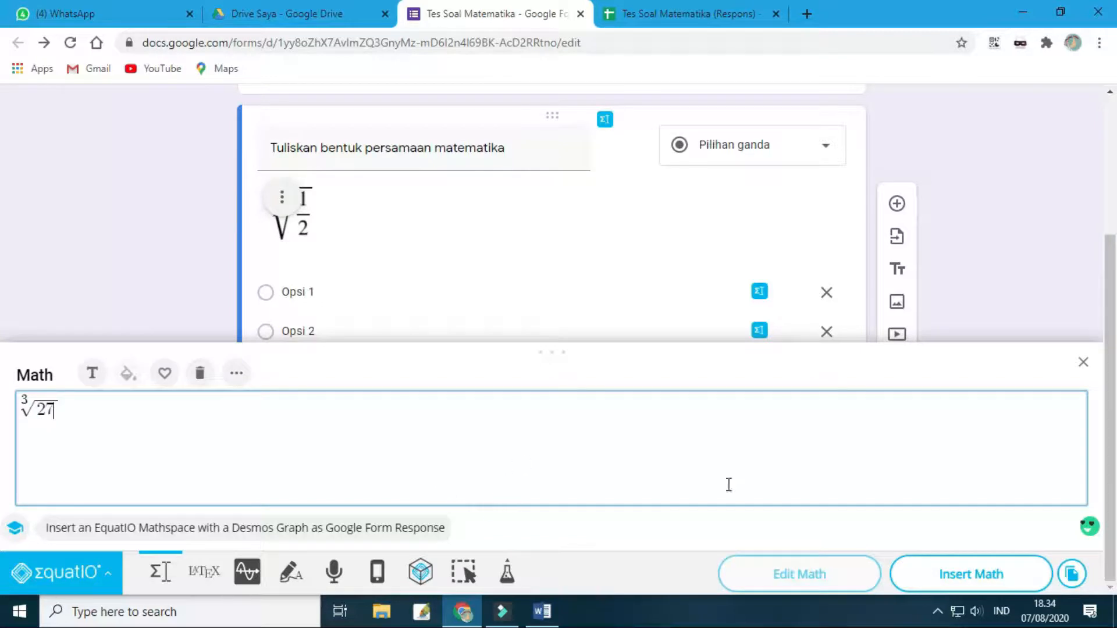
{"action": "left_click", "coordinate": [962, 580]}
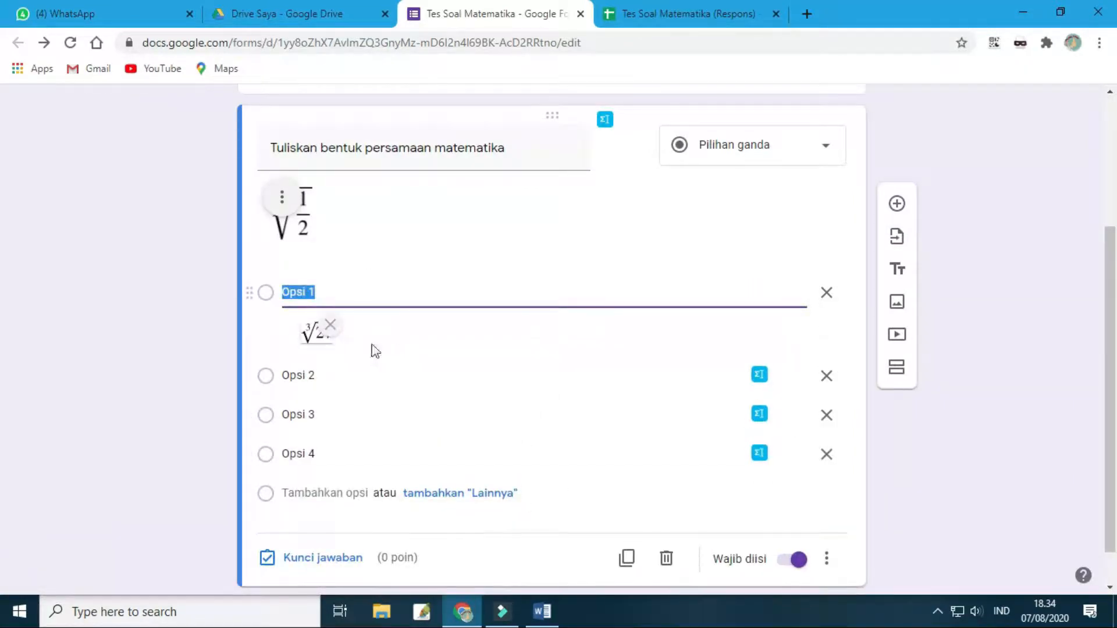
Insert the cube root of 125 as the formula for Opsi 2, replacing the radicand of the previous root expression
{"action": "left_click", "coordinate": [377, 341]}
{"action": "left_click", "coordinate": [369, 406]}
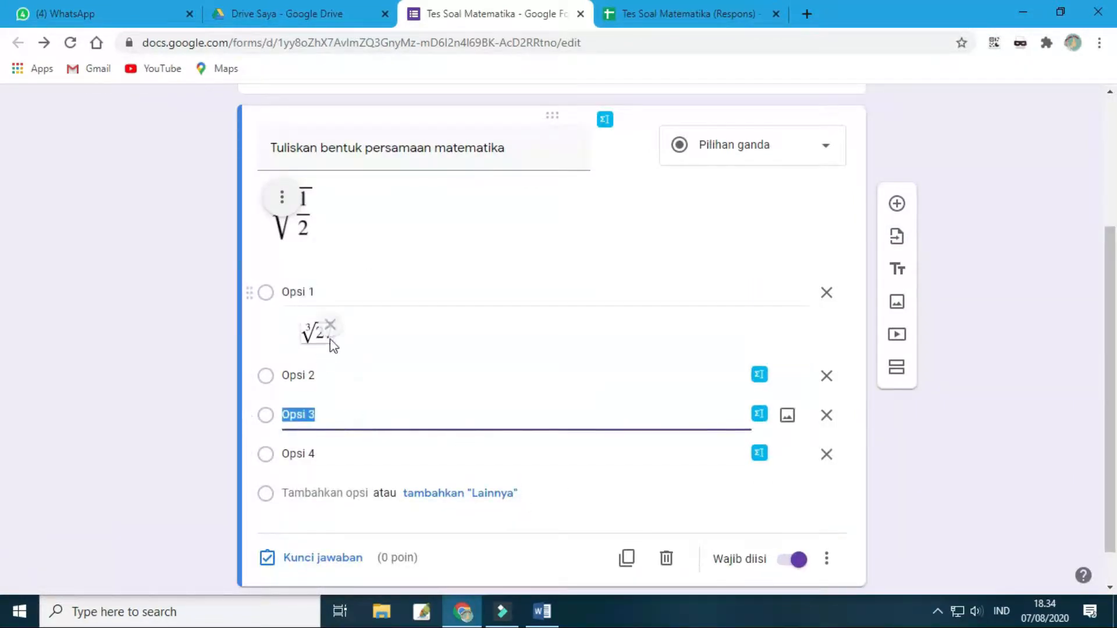
{"action": "left_click", "coordinate": [314, 377]}
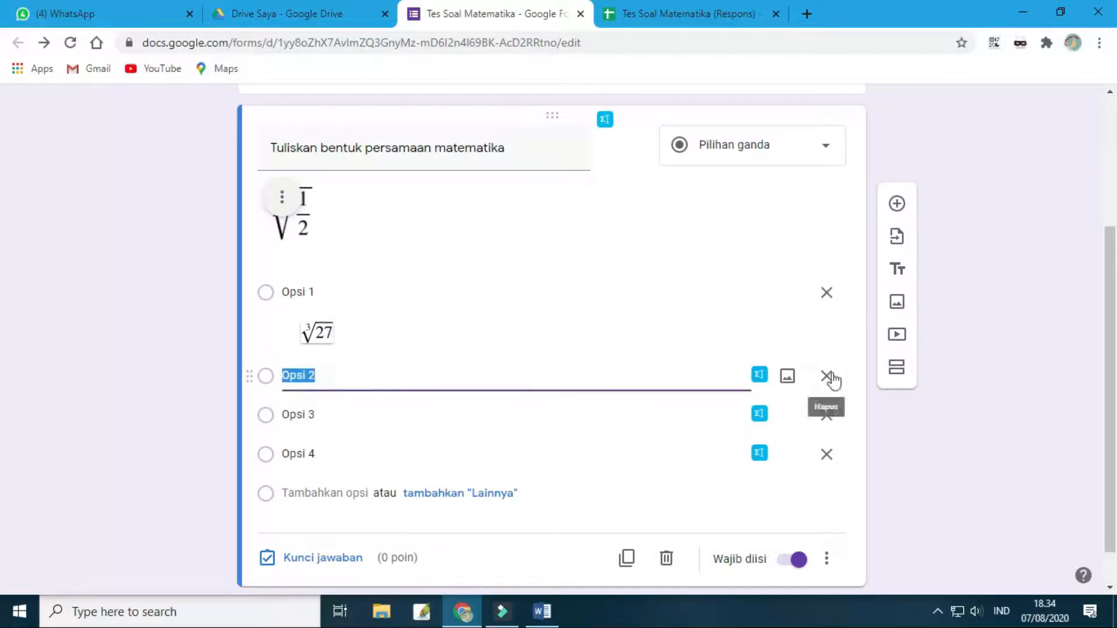
{"action": "left_click", "coordinate": [760, 376]}
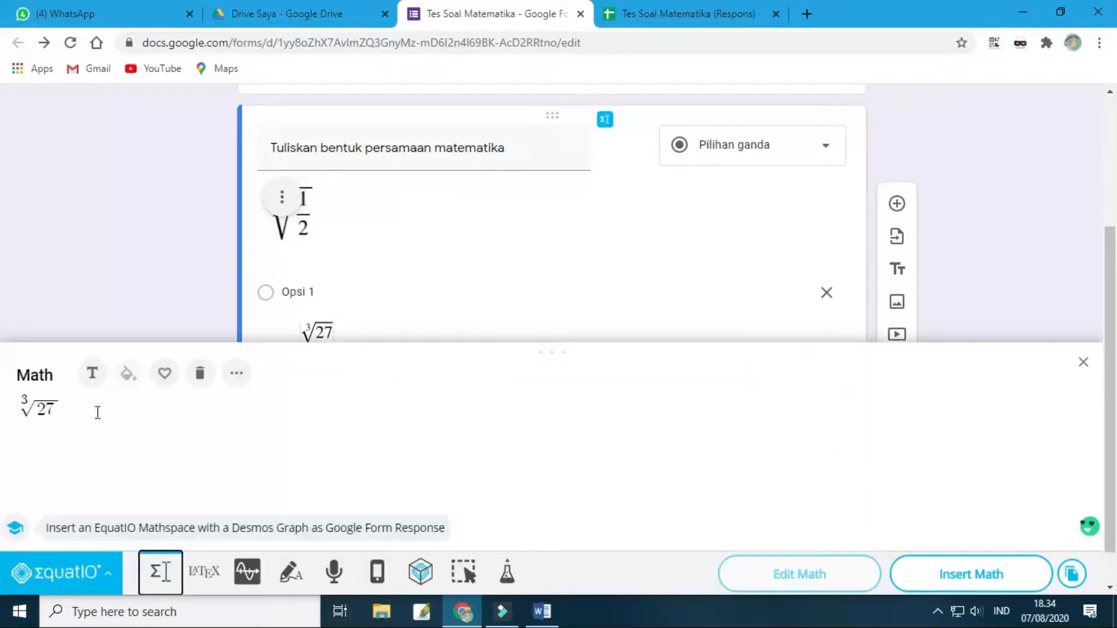
{"action": "left_click", "coordinate": [96, 411]}
{"action": "left_click_drag", "start_coordinate": [59, 407], "coordinate": [38, 410]}
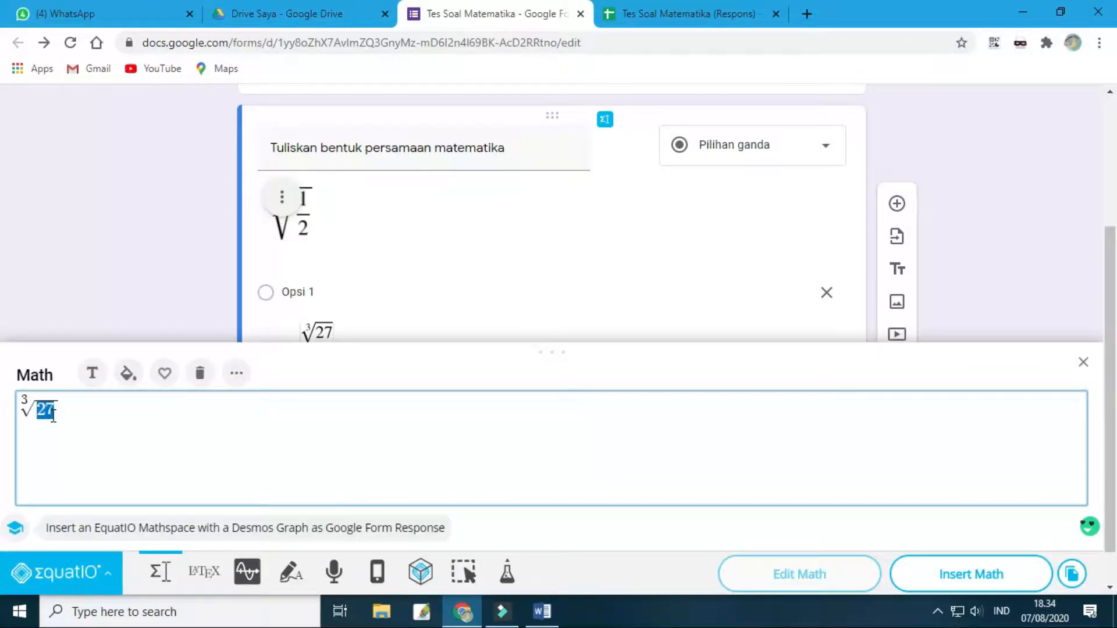
{"action": "type", "text": "125"}
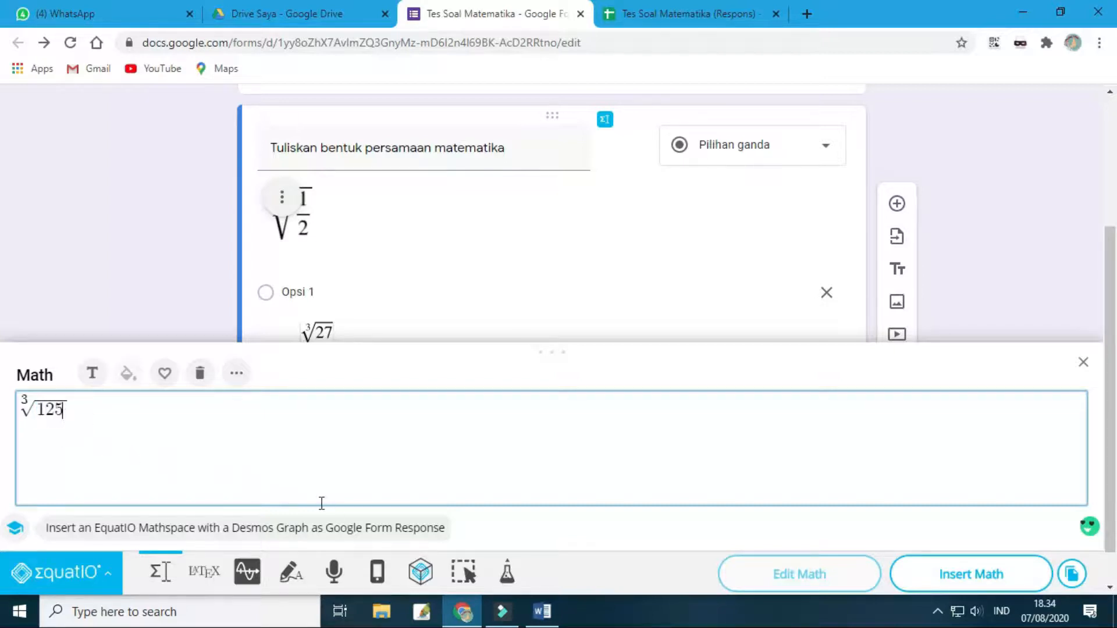
{"action": "left_click", "coordinate": [971, 574]}
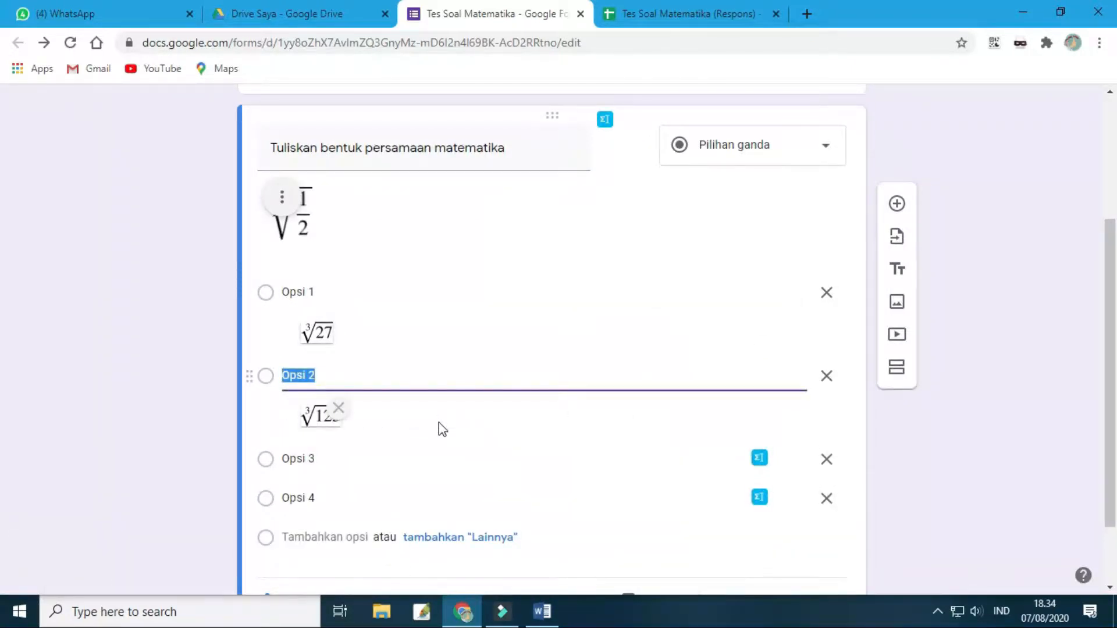
Replace the equation editor's content with the ready-made difference quotient formula and insert it into Opsi 3
{"action": "left_click", "coordinate": [314, 462]}
{"action": "left_click", "coordinate": [419, 461]}
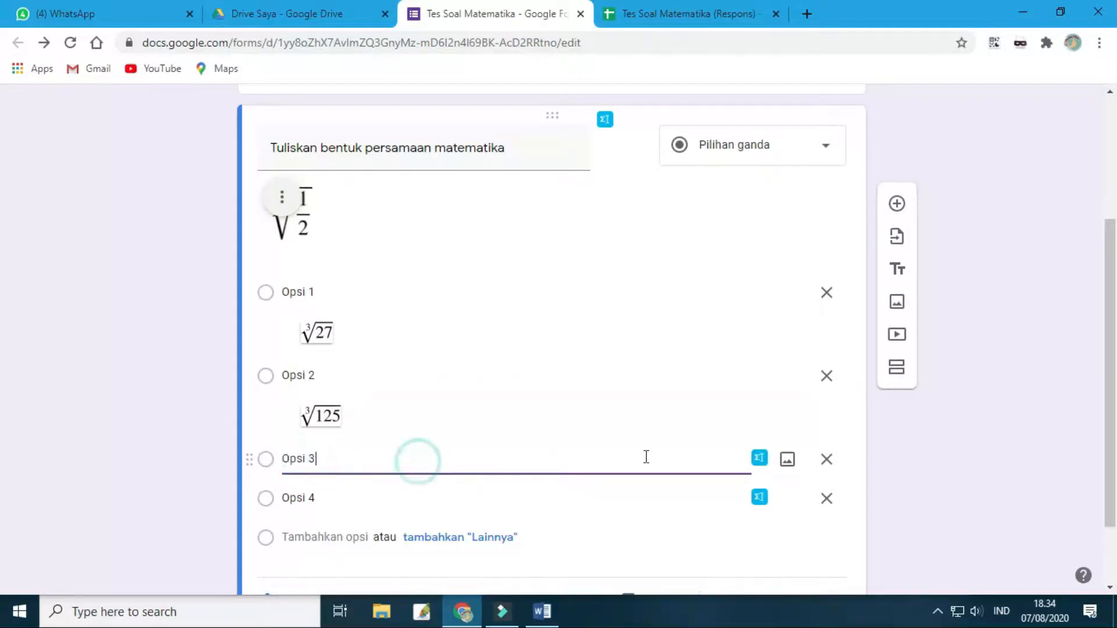
{"action": "left_click", "coordinate": [759, 458]}
{"action": "left_click", "coordinate": [114, 409]}
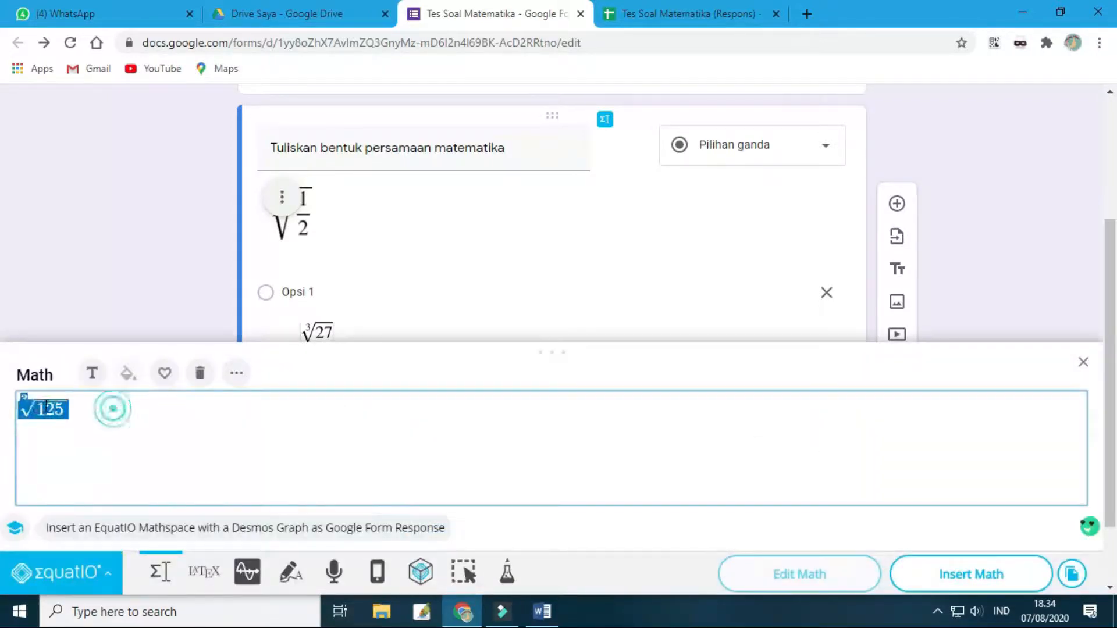
{"action": "left_click_drag", "start_coordinate": [99, 406], "coordinate": [9, 407]}
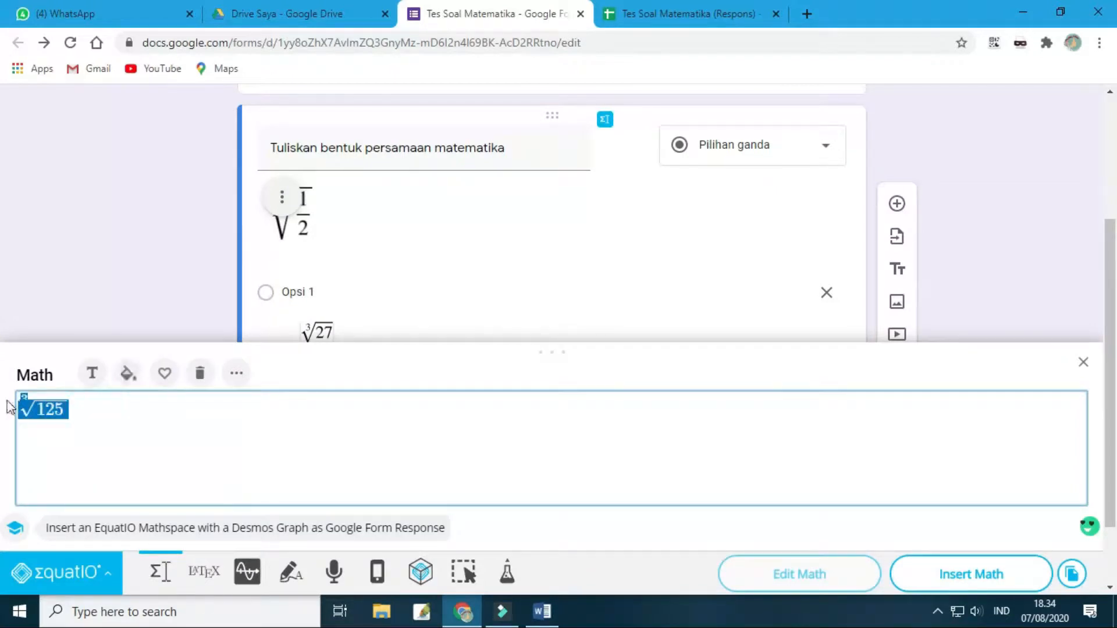
{"action": "left_click", "coordinate": [235, 374]}
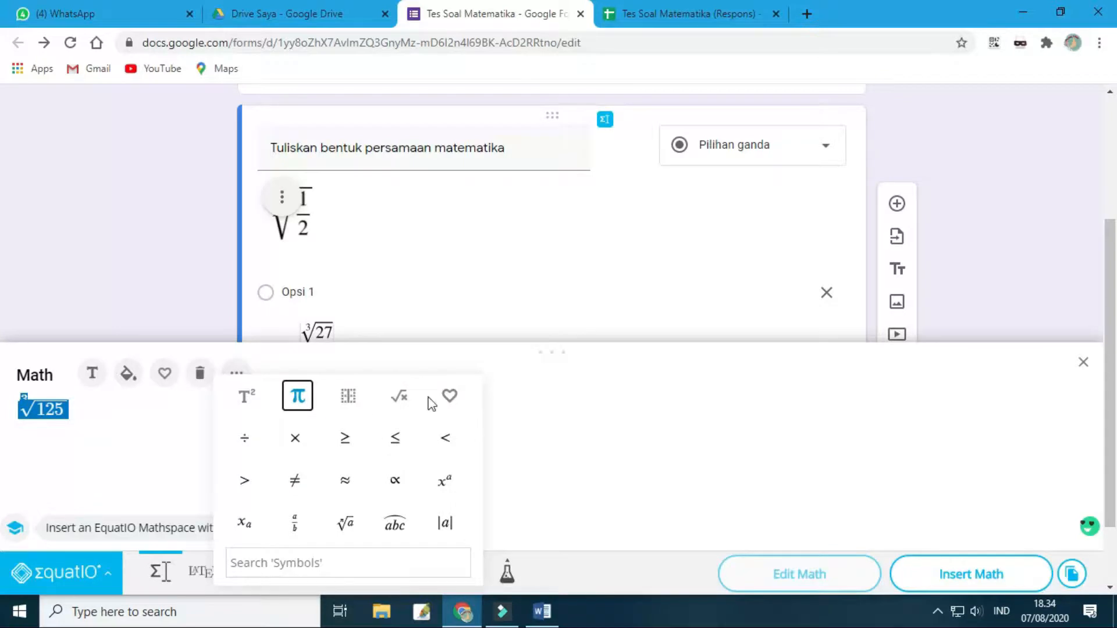
{"action": "left_click", "coordinate": [399, 395]}
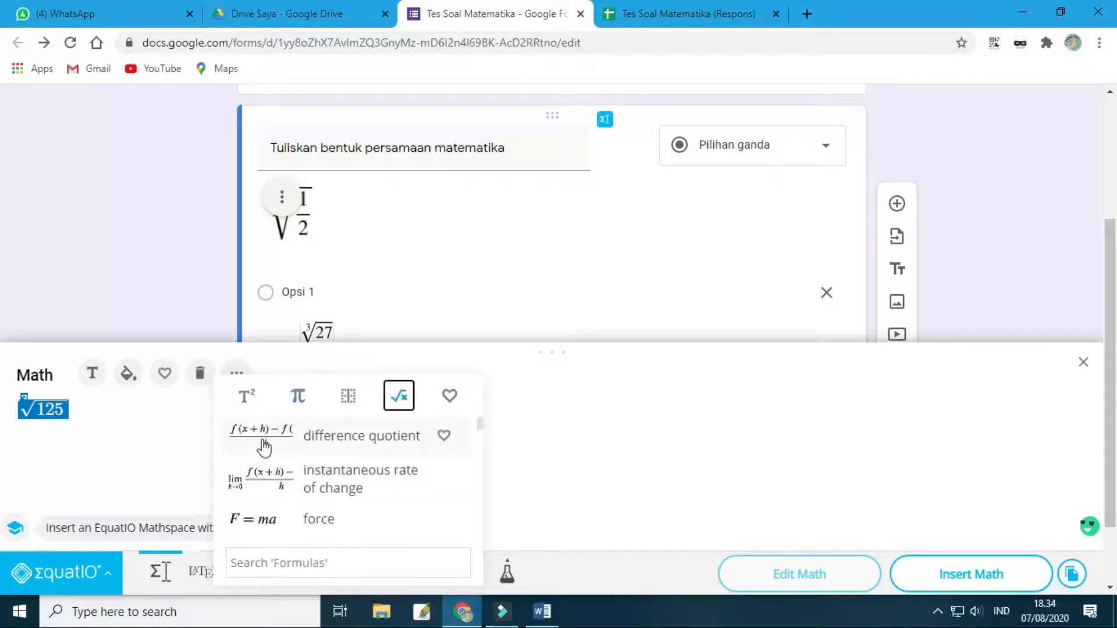
{"action": "left_click", "coordinate": [263, 442]}
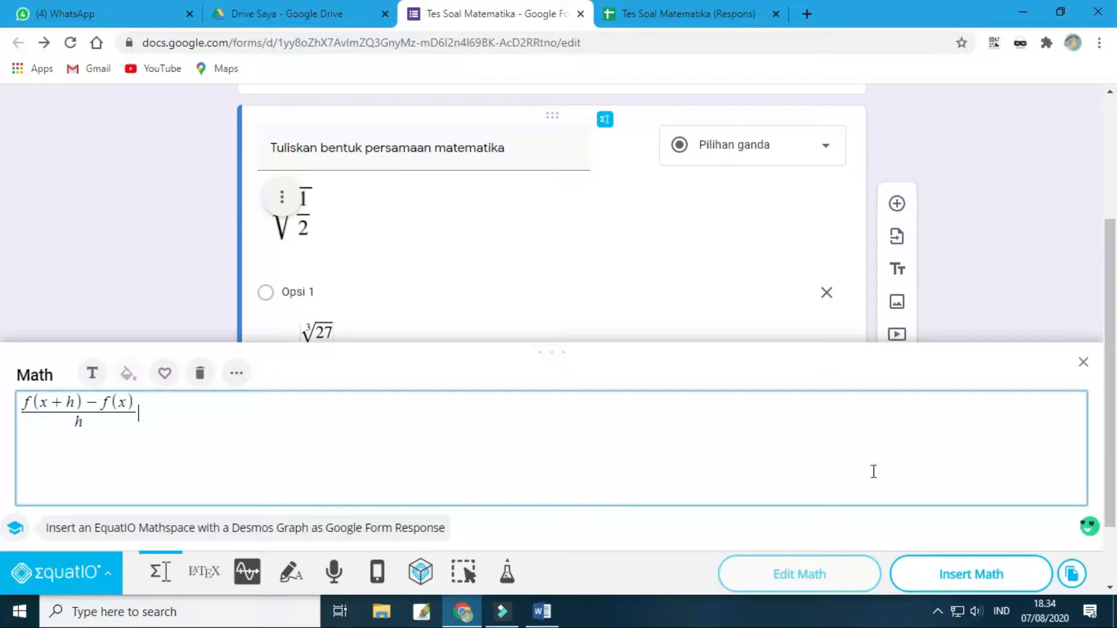
{"action": "left_click", "coordinate": [965, 574]}
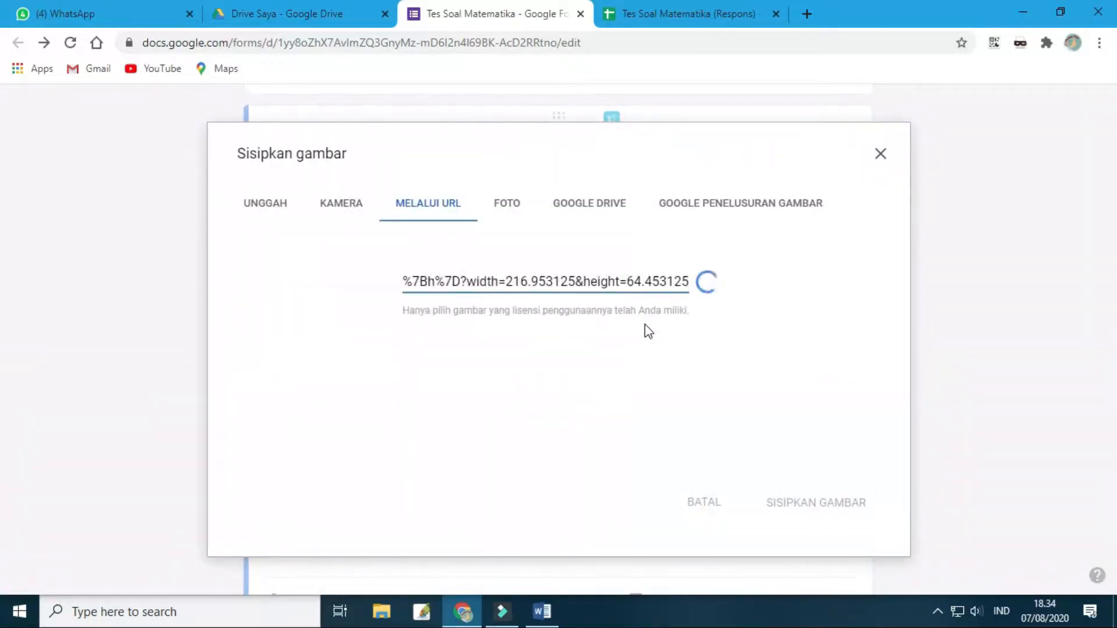
{"action": "left_click", "coordinate": [459, 455]}
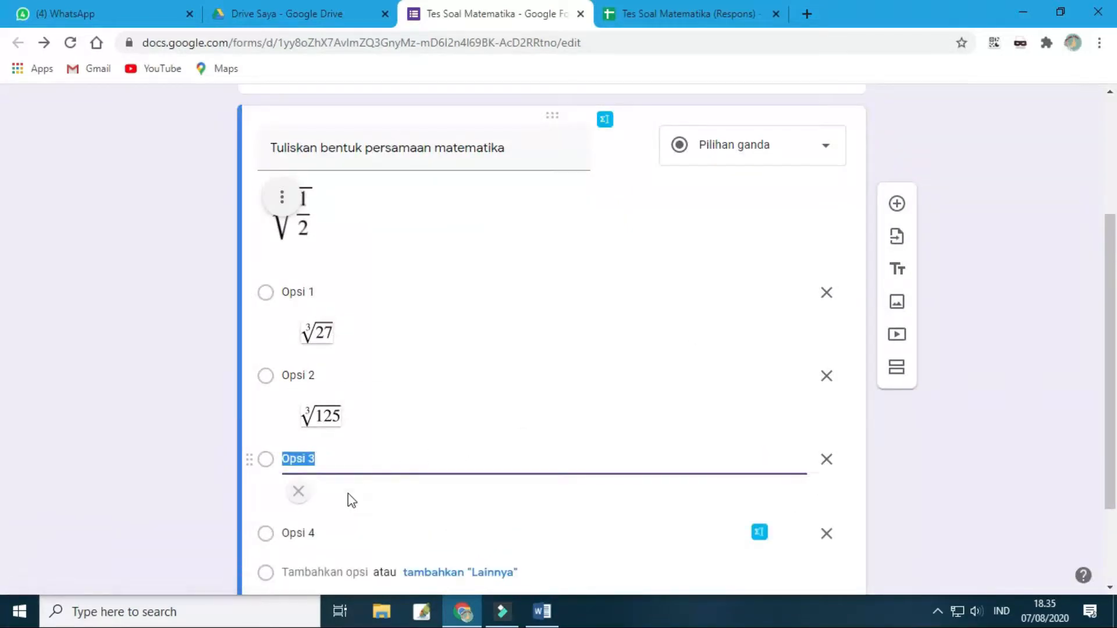
Add an empty Matrix (3x3) layout after the difference quotient in the equation editor and insert the combined formula into Opsi 4
{"action": "left_click", "coordinate": [634, 528]}
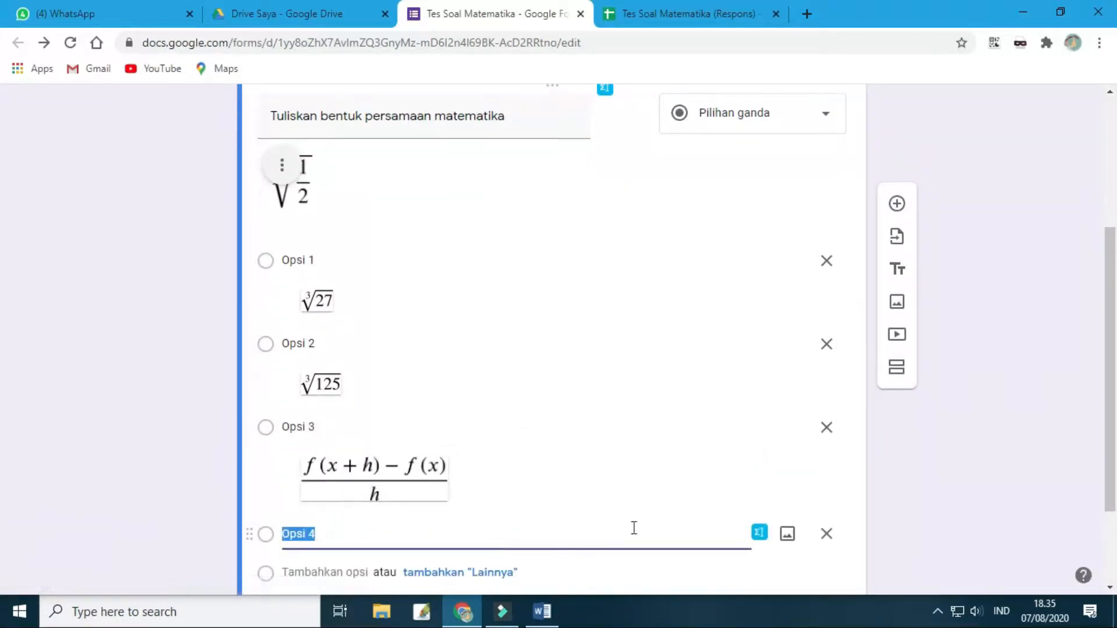
{"action": "left_click", "coordinate": [756, 533]}
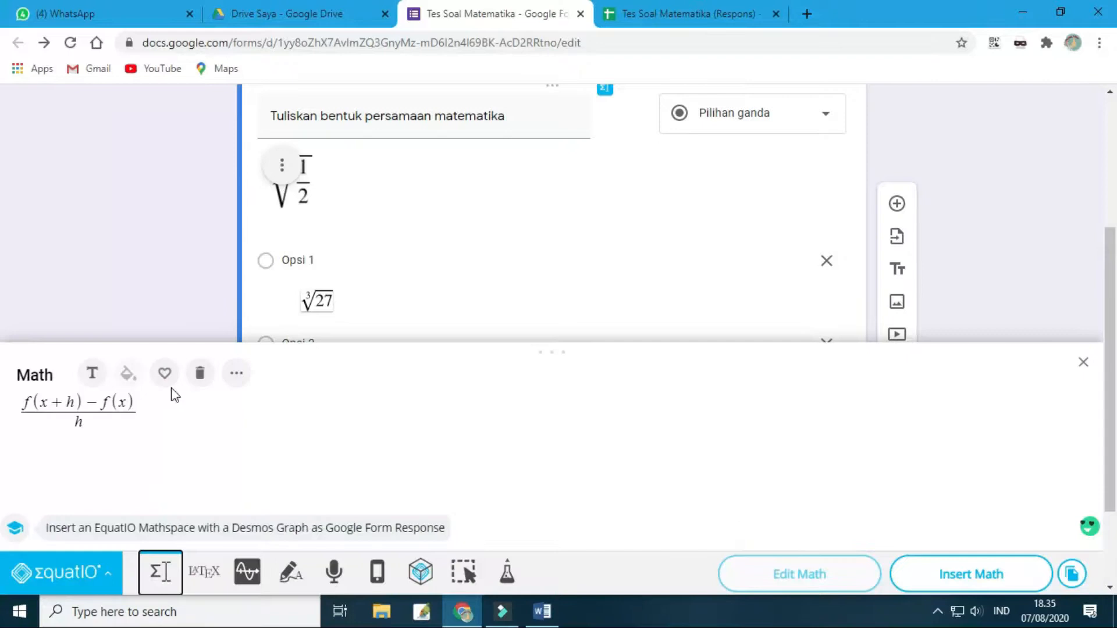
{"action": "left_click", "coordinate": [236, 373]}
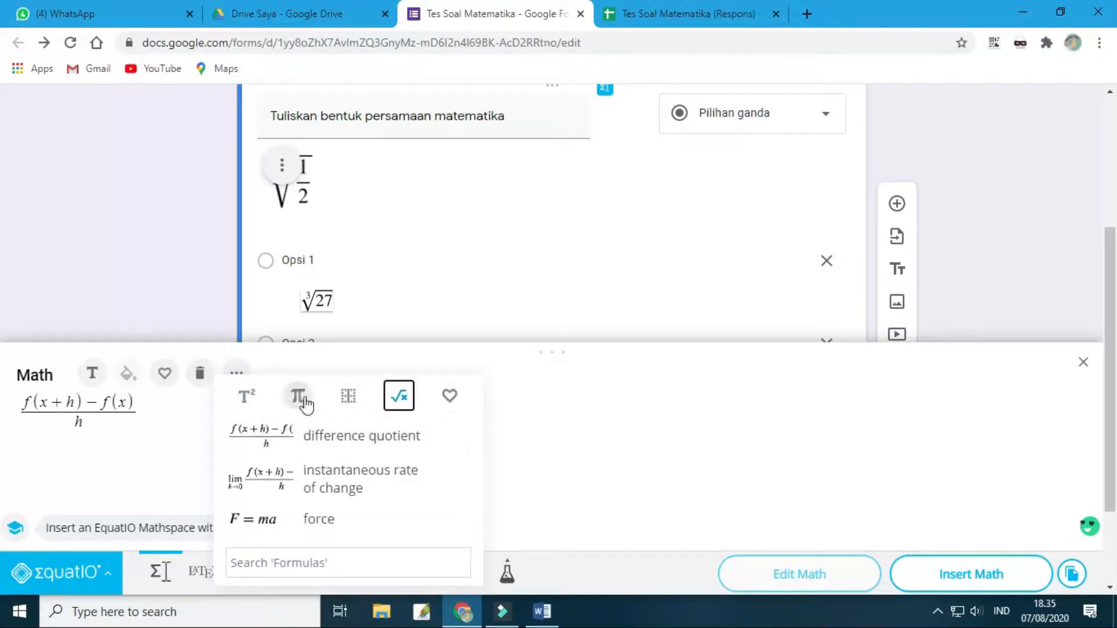
{"action": "left_click", "coordinate": [297, 397]}
{"action": "scroll", "coordinate": [317, 481], "scroll_direction": "down", "scroll_amount": 3}
{"action": "scroll", "coordinate": [320, 487], "scroll_direction": "down", "scroll_amount": 5}
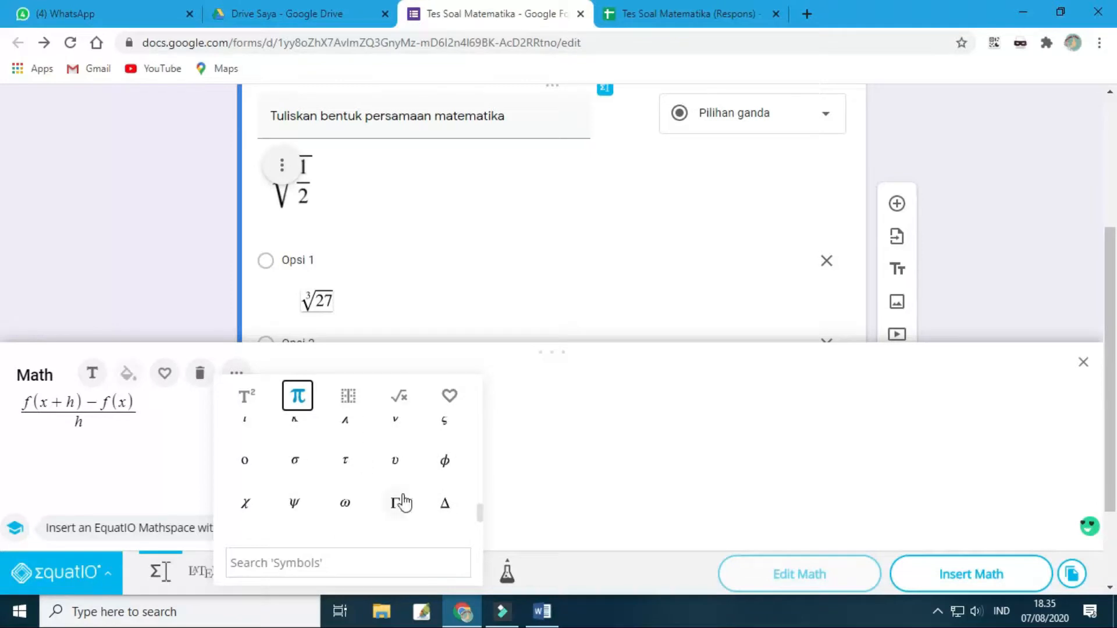
{"action": "left_click", "coordinate": [352, 404]}
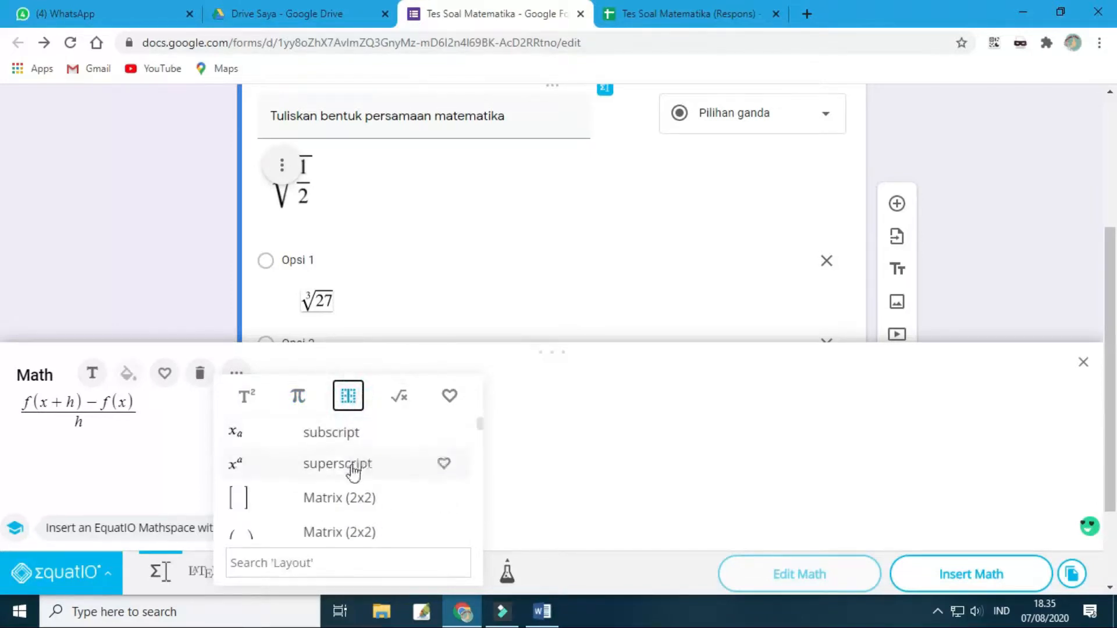
{"action": "scroll", "coordinate": [339, 491], "scroll_direction": "down", "scroll_amount": 3}
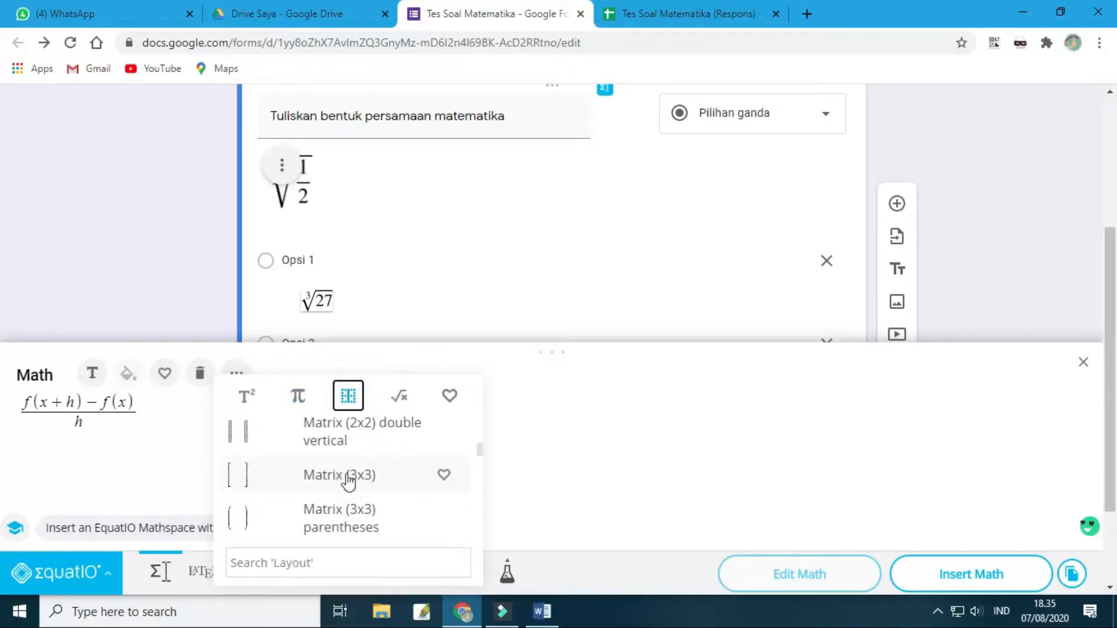
{"action": "left_click", "coordinate": [356, 475]}
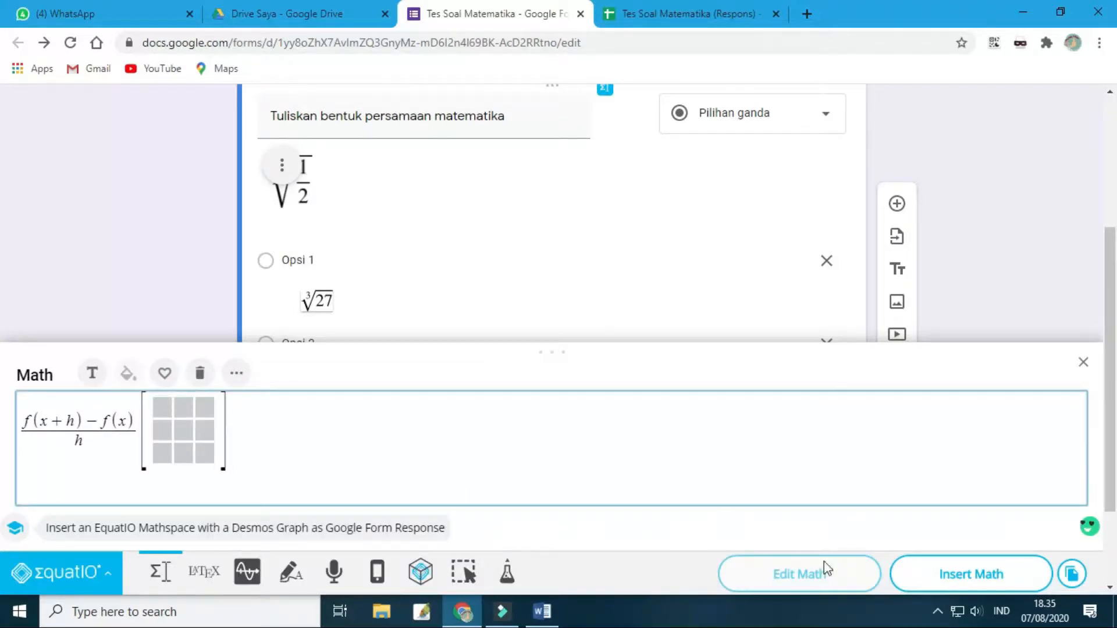
{"action": "left_click", "coordinate": [940, 578]}
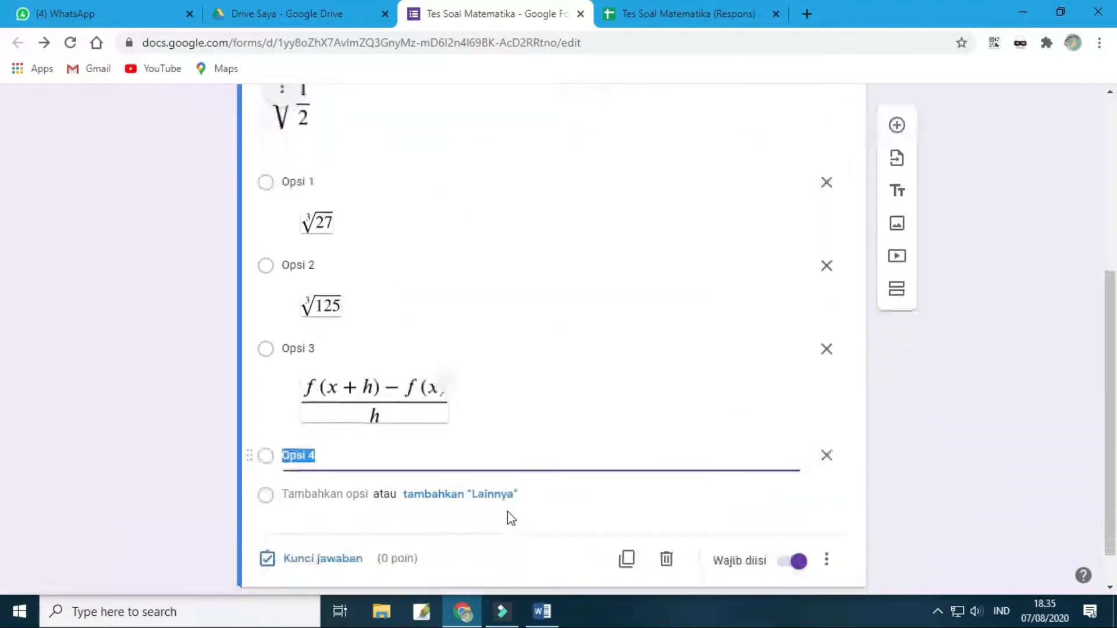
{"action": "left_click", "coordinate": [523, 463]}
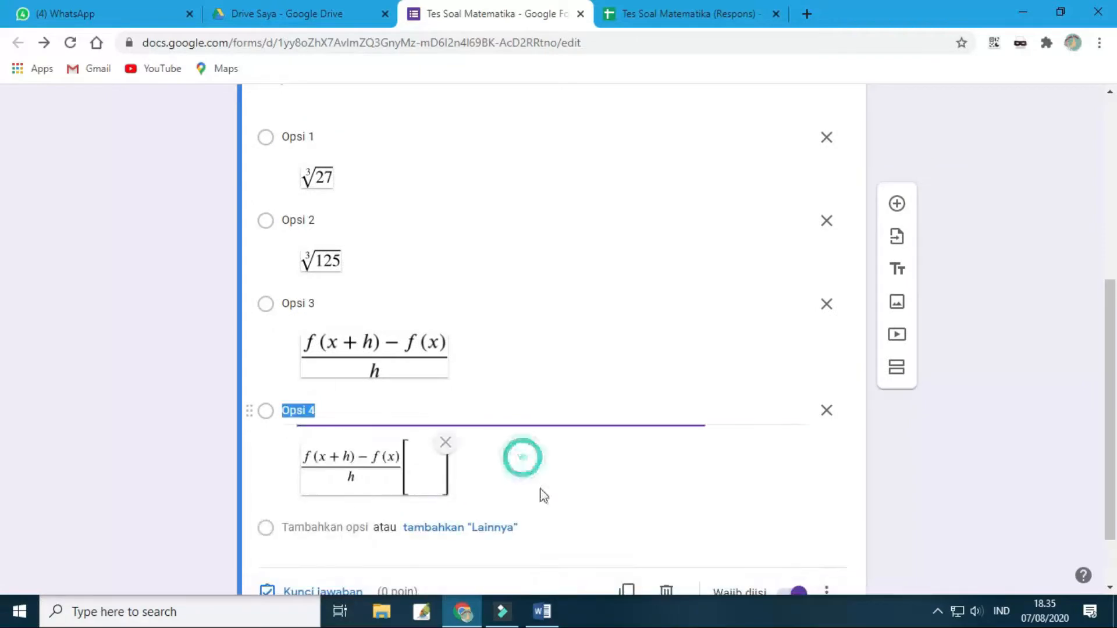
{"action": "left_click", "coordinate": [433, 485]}
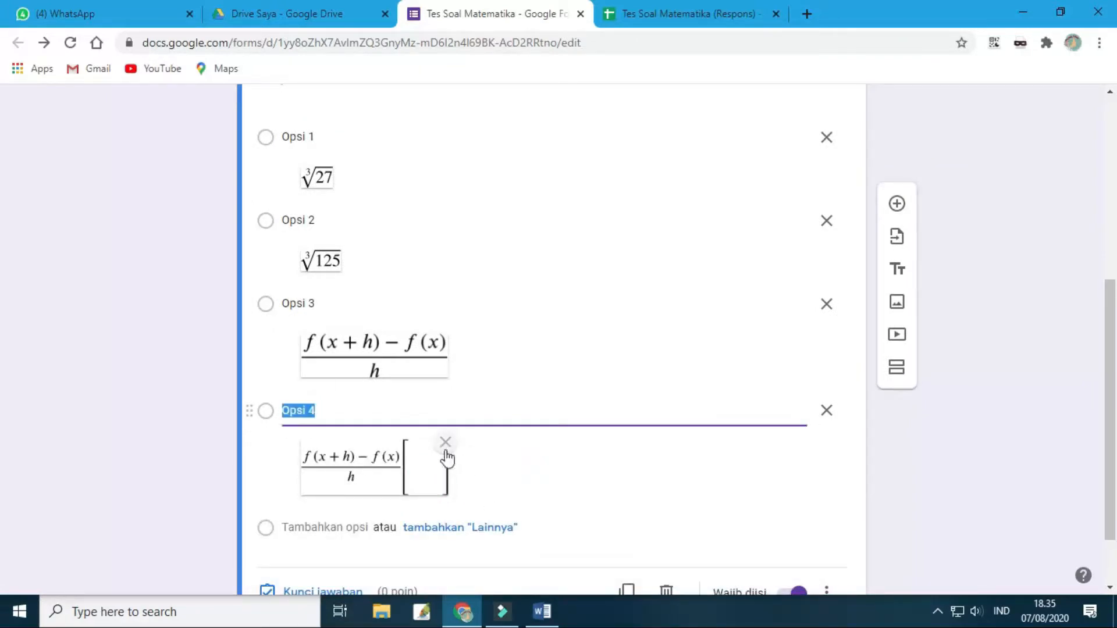
{"action": "left_click", "coordinate": [523, 384]}
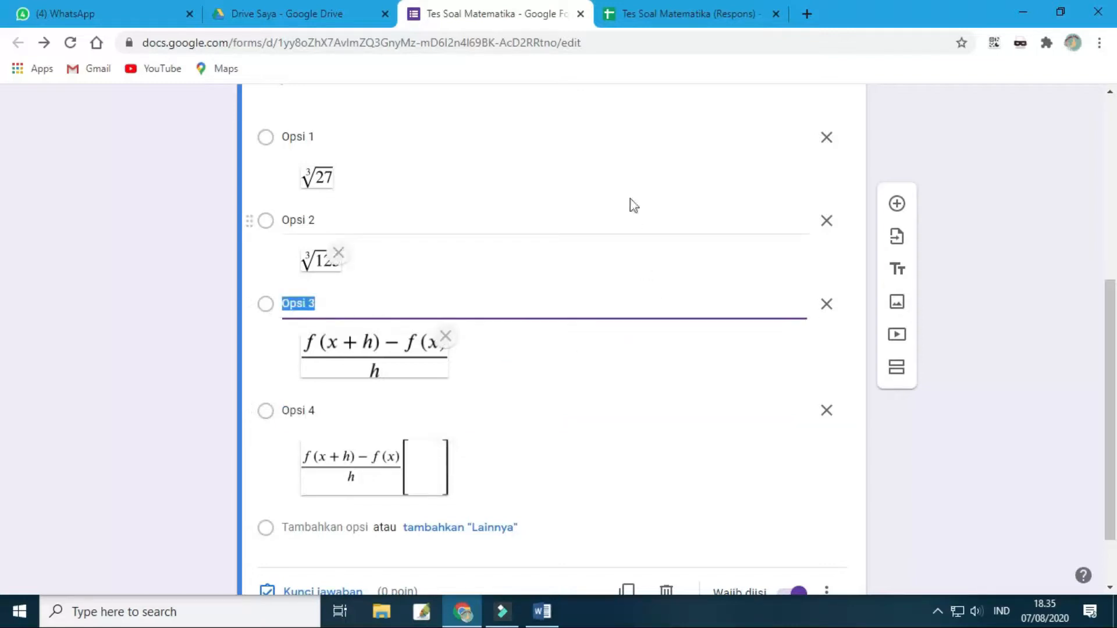
{"action": "left_click", "coordinate": [919, 139]}
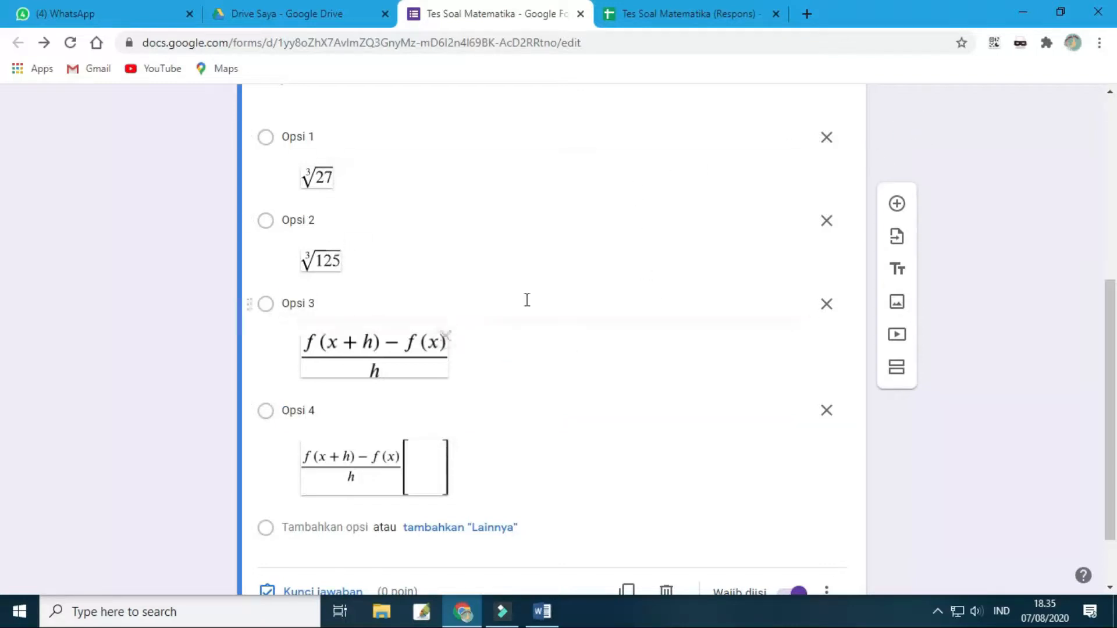
Mark Opsi 1 as the correct answer in the question's answer key and finish editing the key
{"action": "scroll", "coordinate": [500, 305], "scroll_direction": "up", "scroll_amount": 2}
{"action": "scroll", "coordinate": [500, 305], "scroll_direction": "down", "scroll_amount": 2}
{"action": "scroll", "coordinate": [501, 305], "scroll_direction": "down", "scroll_amount": 2}
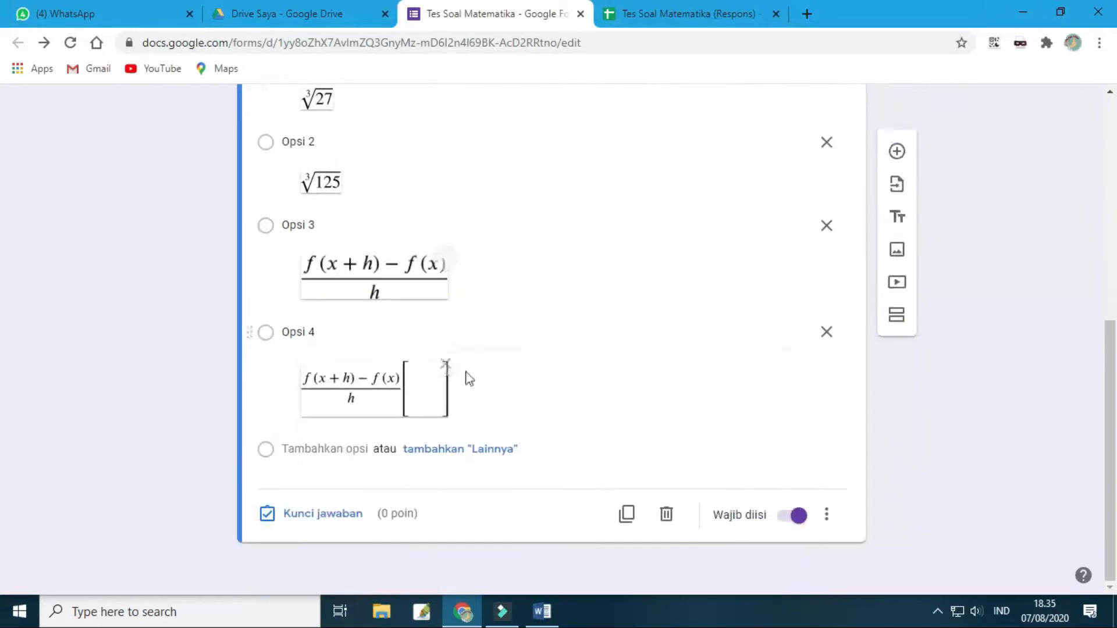
{"action": "left_click", "coordinate": [347, 511]}
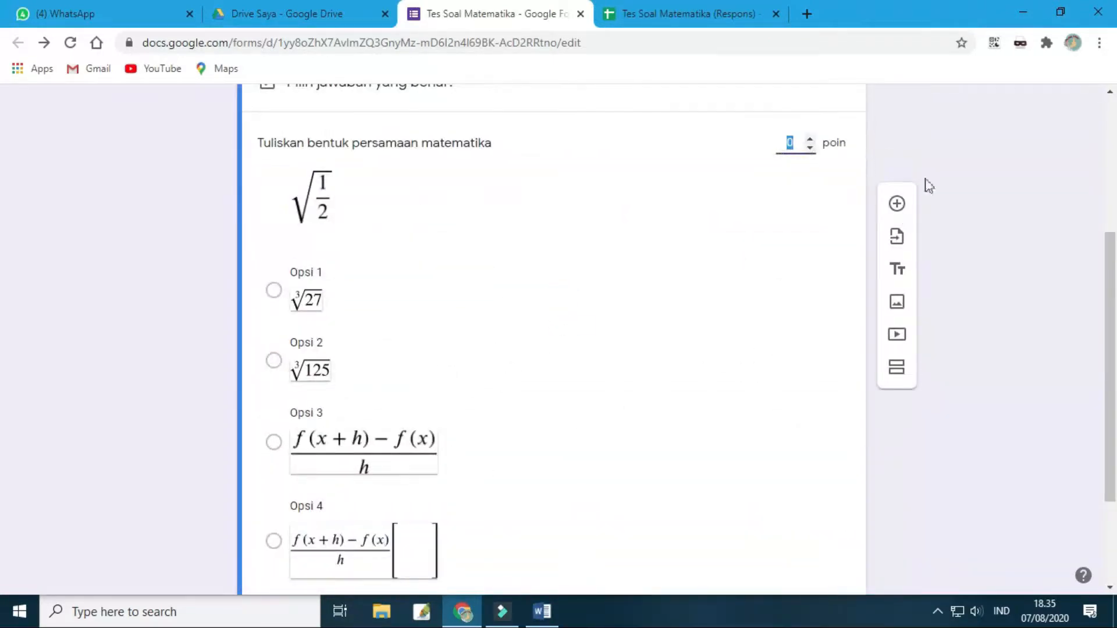
{"action": "left_click", "coordinate": [940, 141]}
{"action": "left_click", "coordinate": [134, 218]}
{"action": "left_click", "coordinate": [274, 290]}
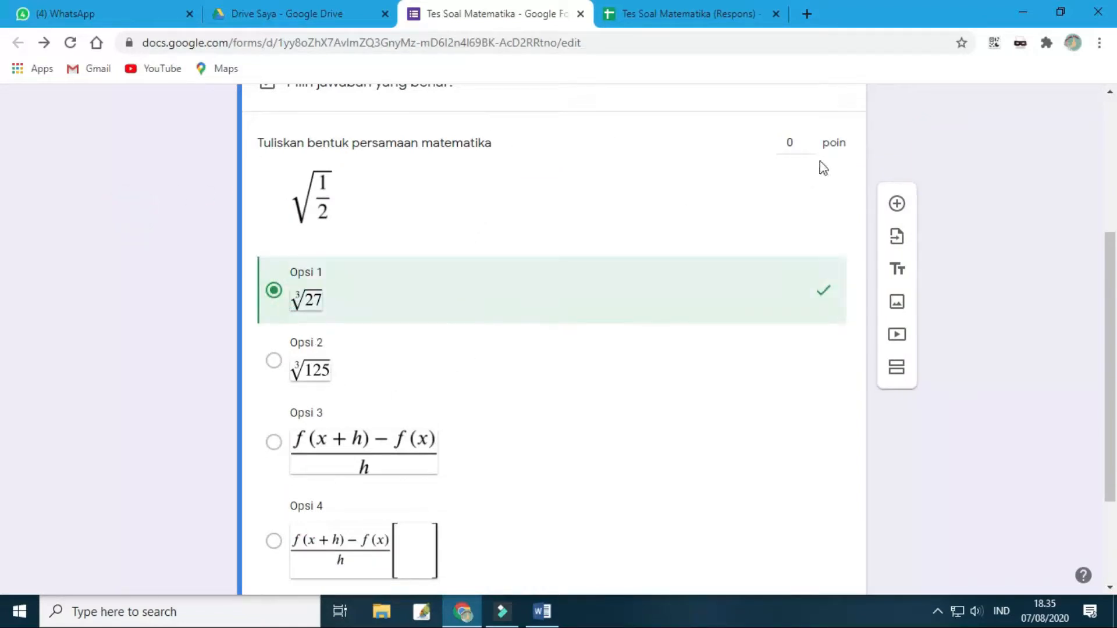
{"action": "left_click", "coordinate": [803, 145]}
{"action": "left_click", "coordinate": [1011, 327]}
{"action": "scroll", "coordinate": [514, 528], "scroll_direction": "down", "scroll_amount": 3}
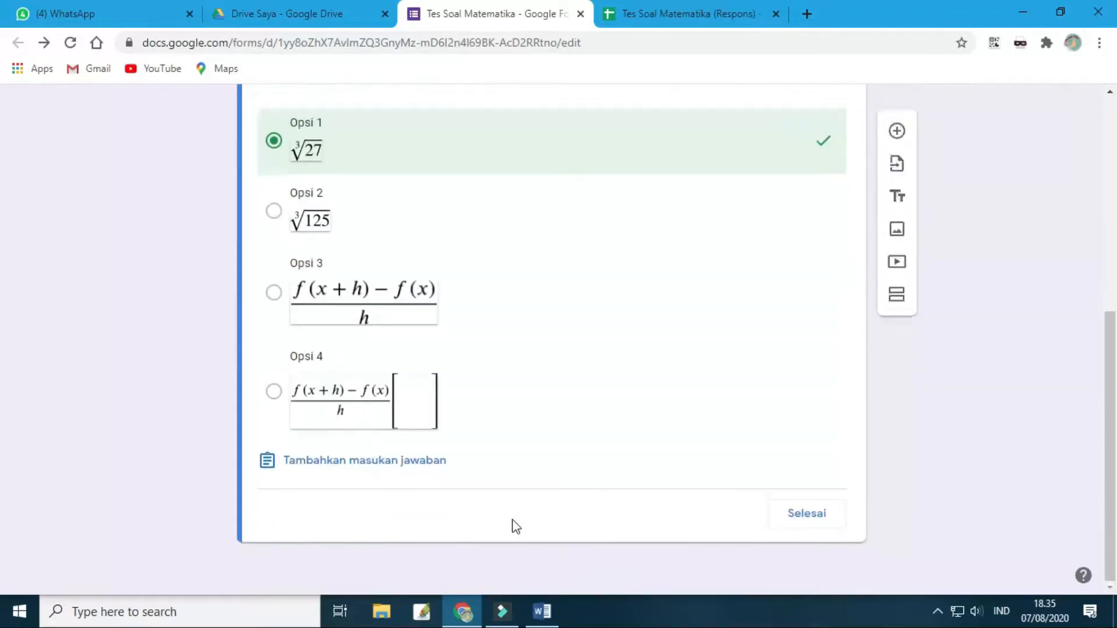
{"action": "left_click", "coordinate": [803, 519]}
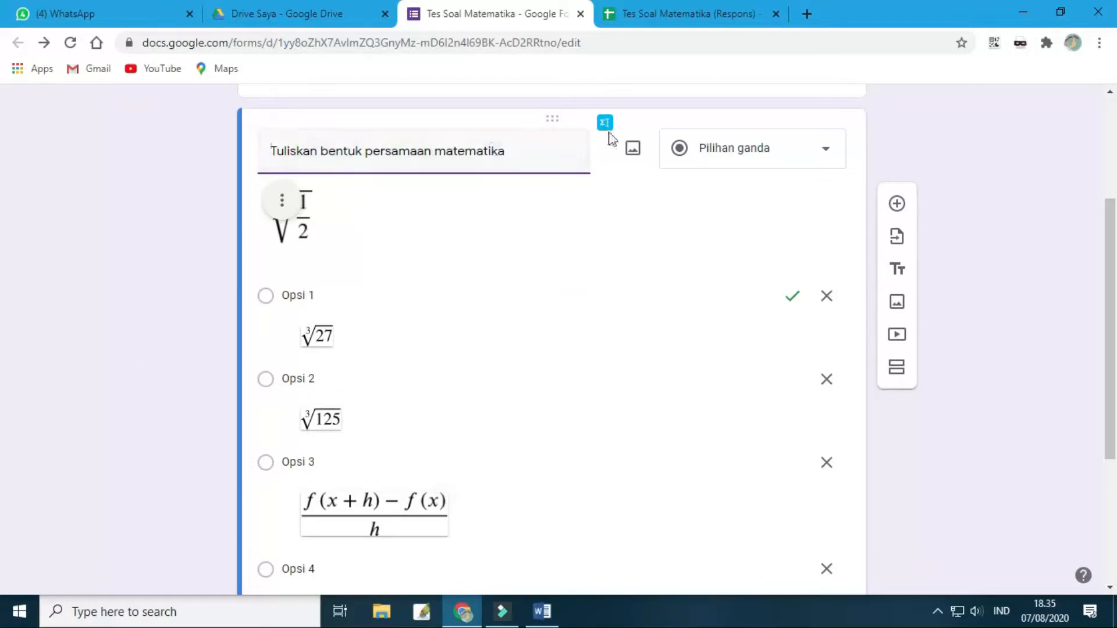
Add a new question after the current one, set its type to Paragraf, and make it required (Wajib diisi)
{"action": "left_click", "coordinate": [896, 204]}
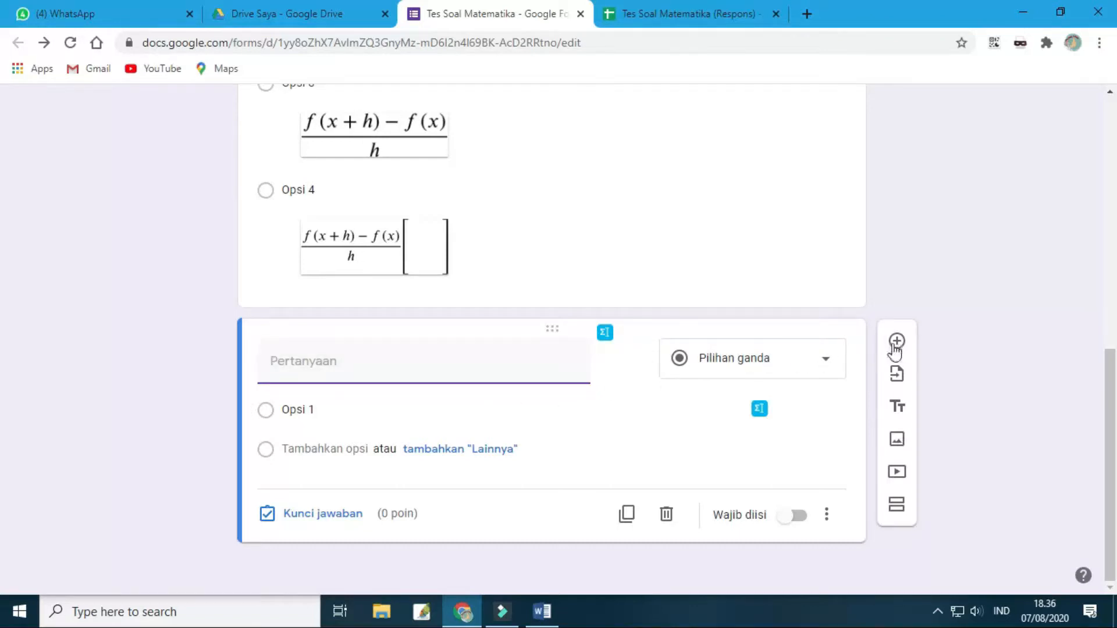
{"action": "left_click", "coordinate": [774, 371]}
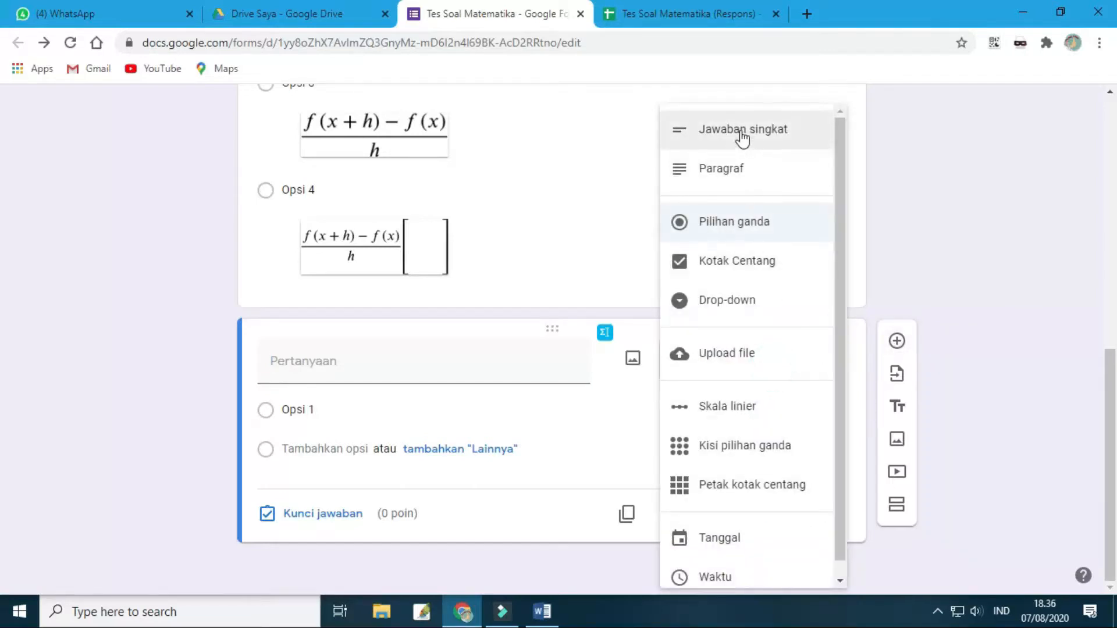
{"action": "left_click", "coordinate": [719, 167]}
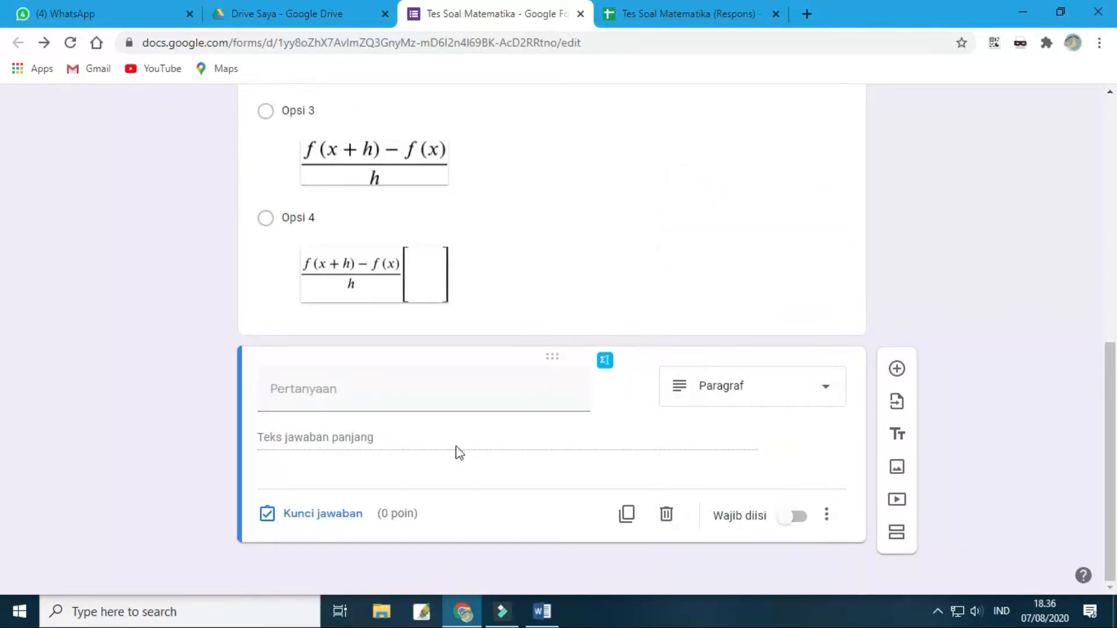
{"action": "left_click", "coordinate": [785, 520]}
{"action": "left_click", "coordinate": [826, 515]}
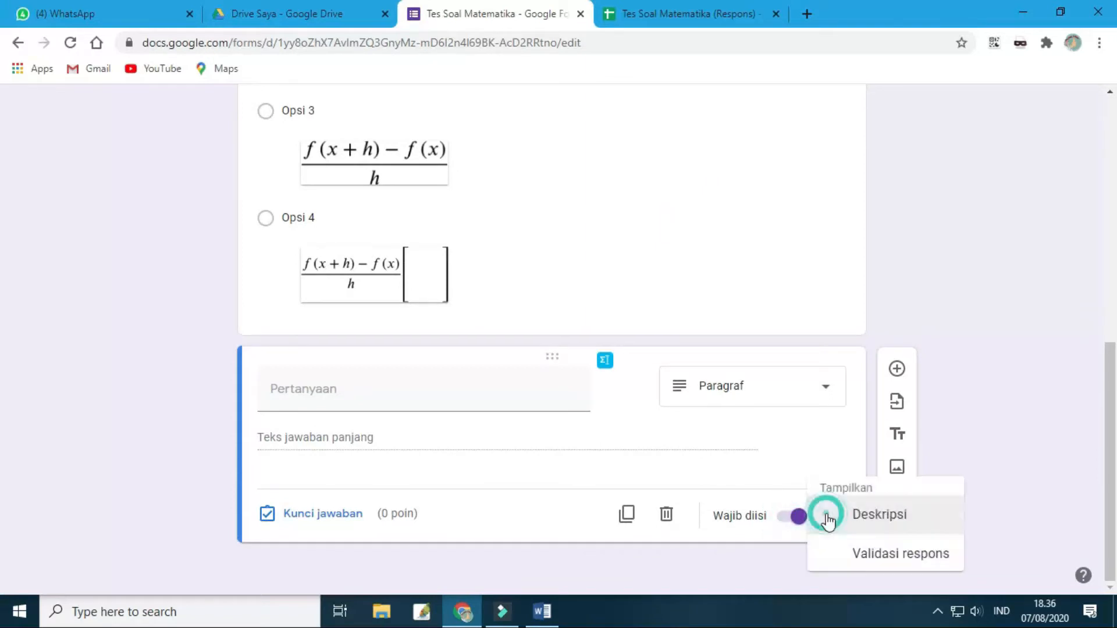
{"action": "left_click", "coordinate": [815, 469]}
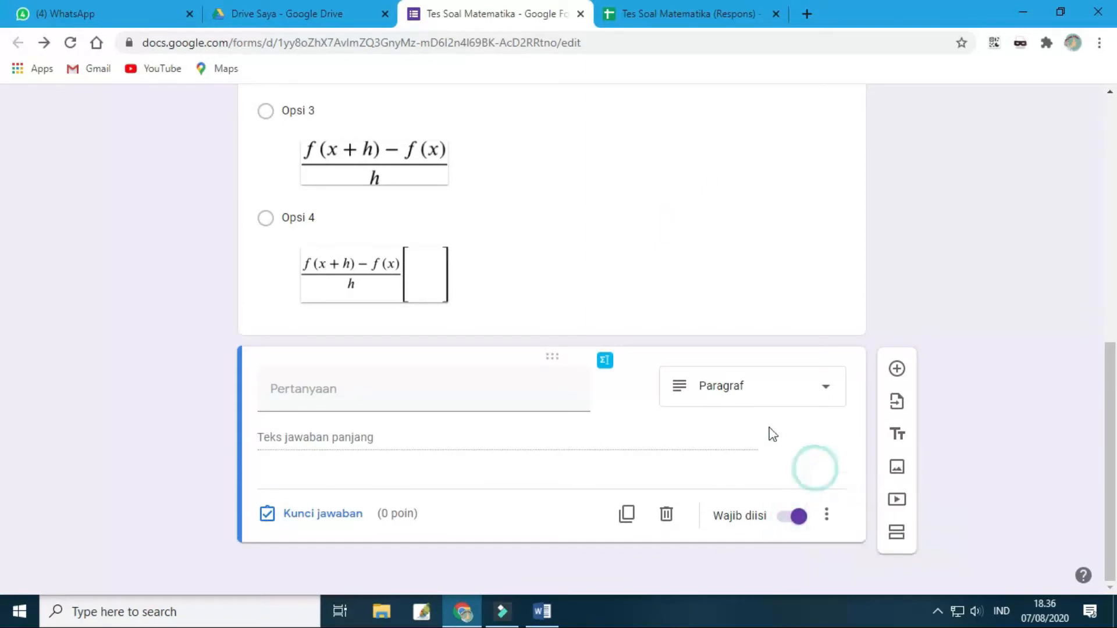
Enter "Tulis model persamaan pecahan" as the text of the new paragraph question
{"action": "left_click", "coordinate": [382, 395]}
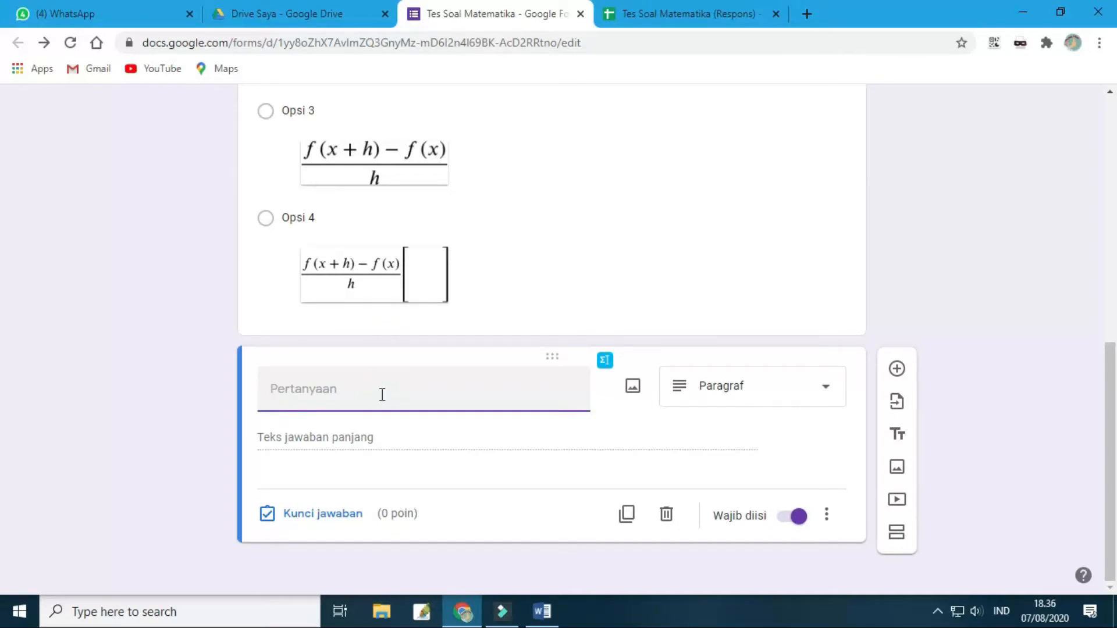
{"action": "type", "text": "Tulis model pers"}
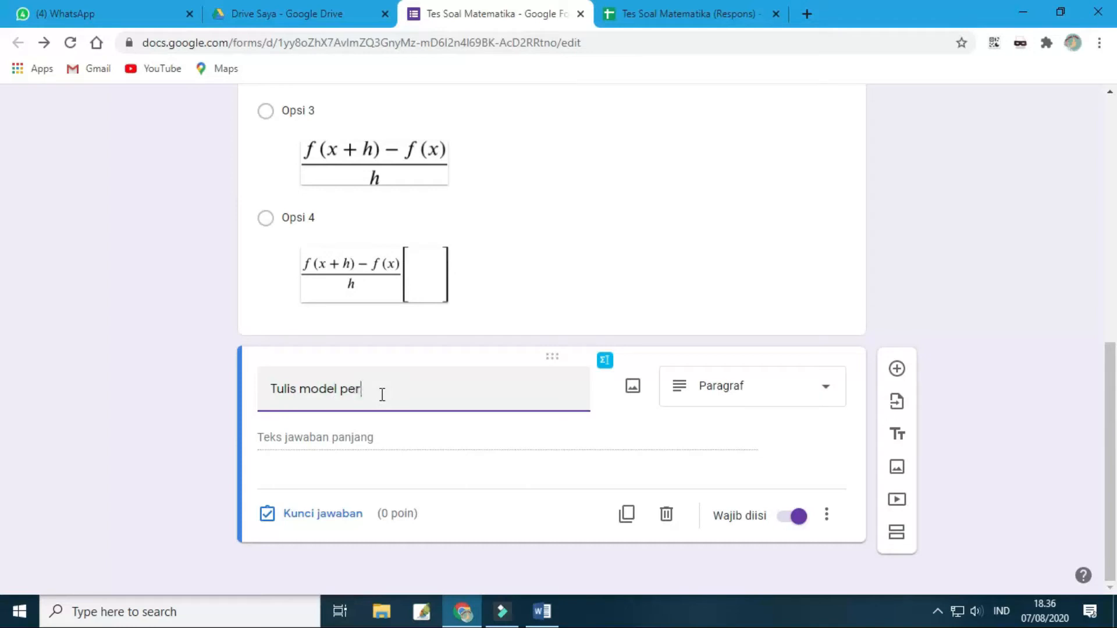
{"action": "type", "text": "amaan pecahan"}
{"action": "left_click", "coordinate": [436, 473]}
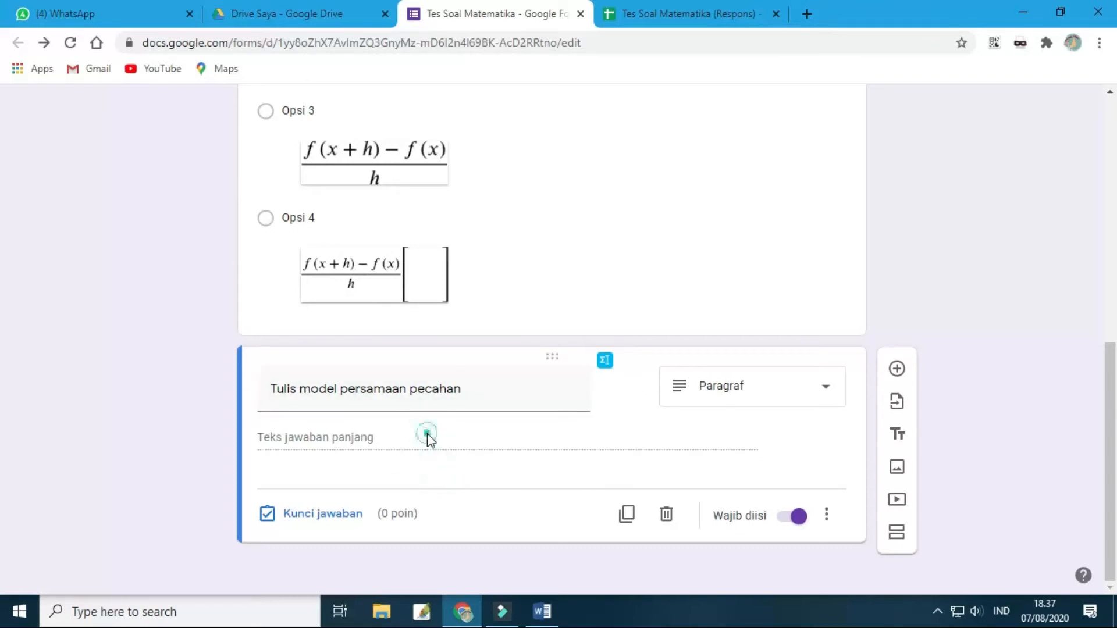
{"action": "left_click", "coordinate": [428, 434]}
{"action": "left_click", "coordinate": [417, 477]}
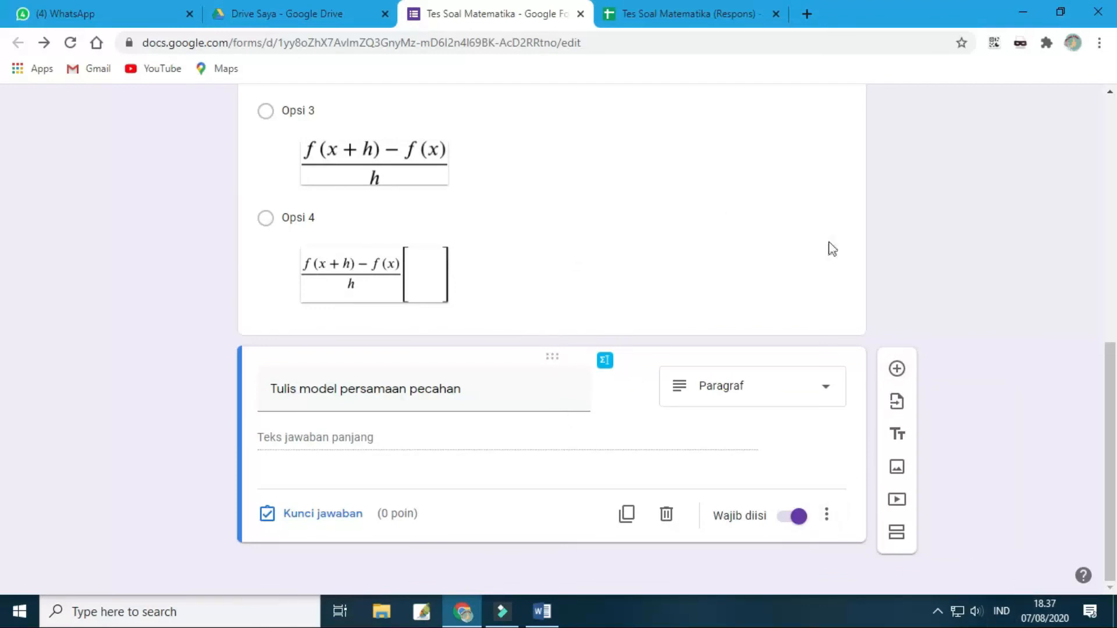
{"action": "left_click", "coordinate": [936, 620]}
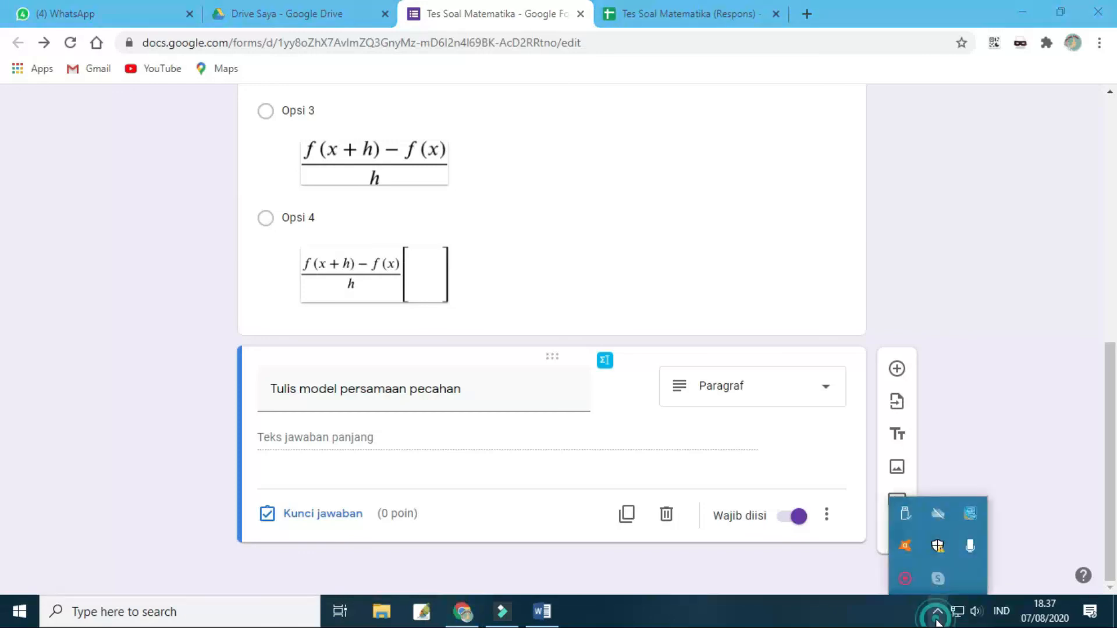
{"action": "left_click", "coordinate": [906, 578]}
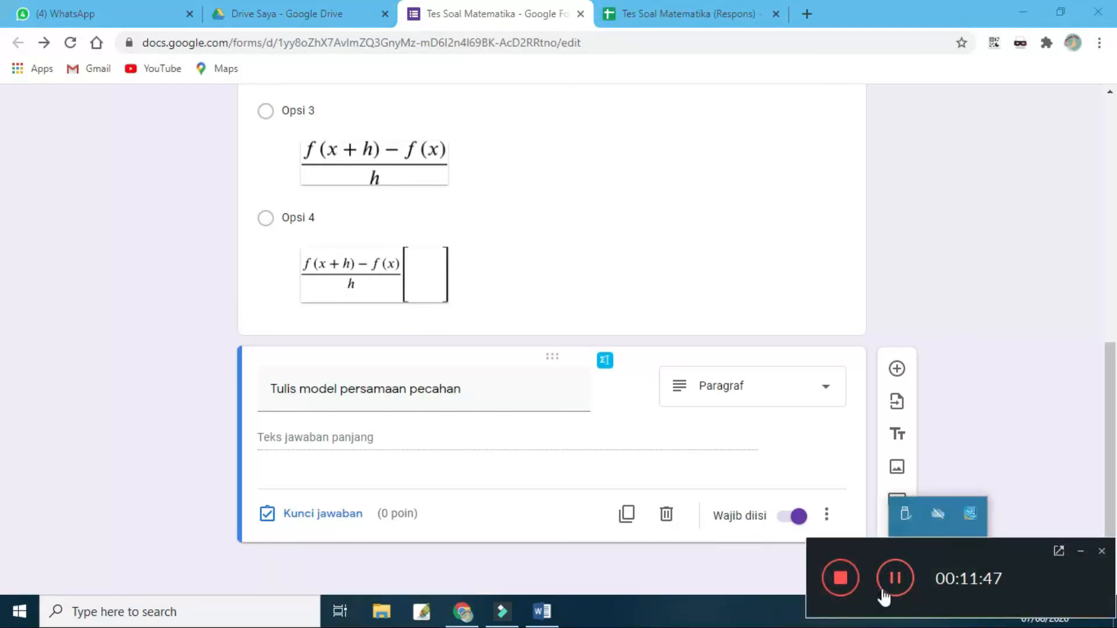